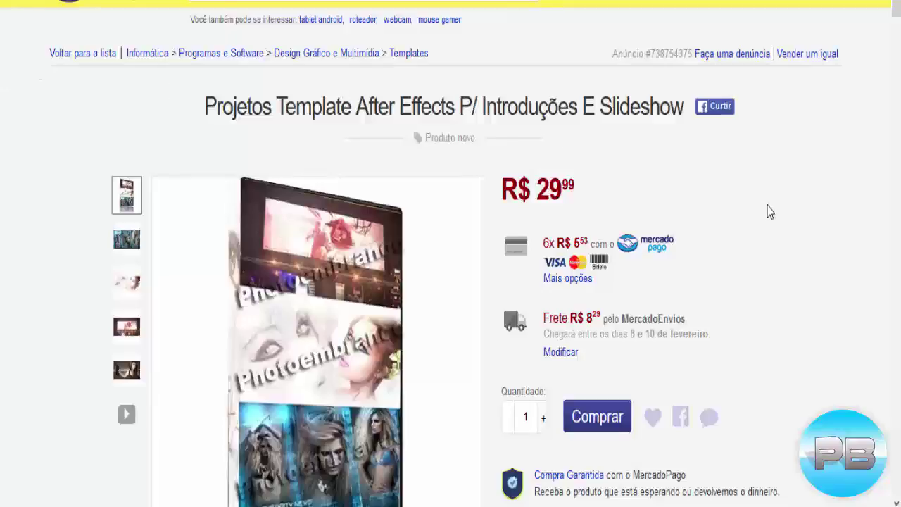
- Scroll through the Precomposed Pro Motion Menu Kit Dvd listing page
scroll(772, 208, down, 2)
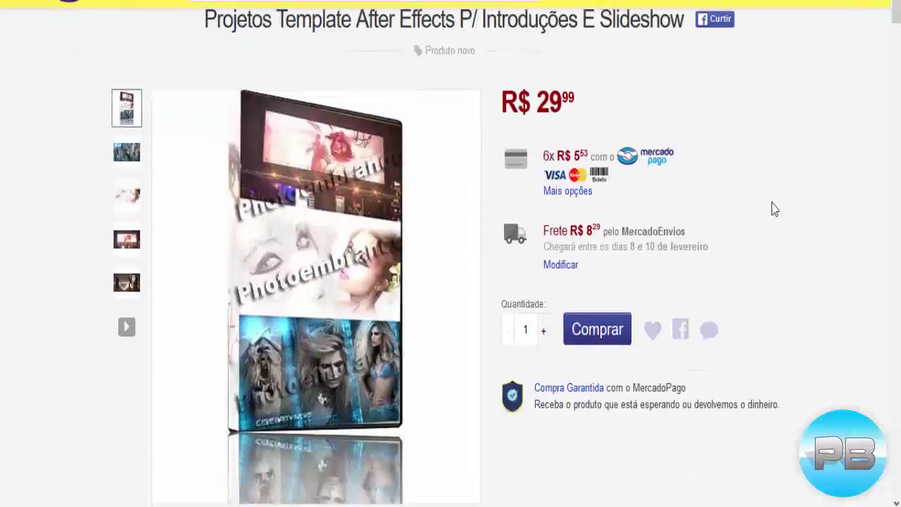
scroll(772, 208, down, 3)
scroll(772, 209, down, 4)
scroll(772, 208, down, 2)
scroll(772, 208, down, 5)
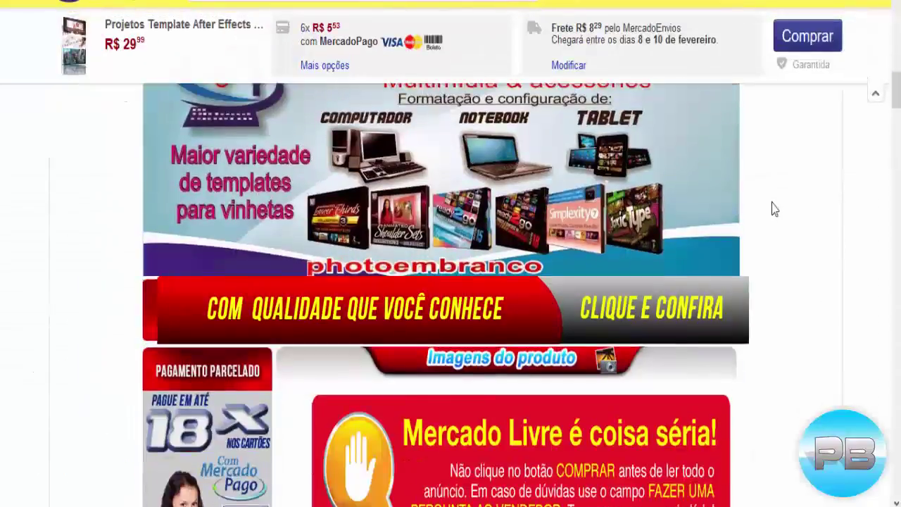
scroll(772, 208, down, 4)
scroll(772, 209, down, 2)
scroll(772, 208, down, 1)
scroll(772, 208, down, 2)
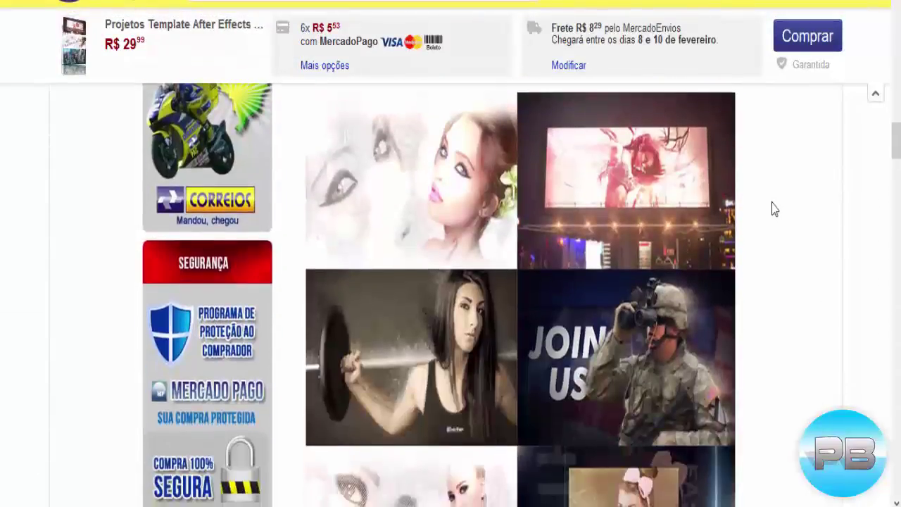
scroll(774, 208, down, 3)
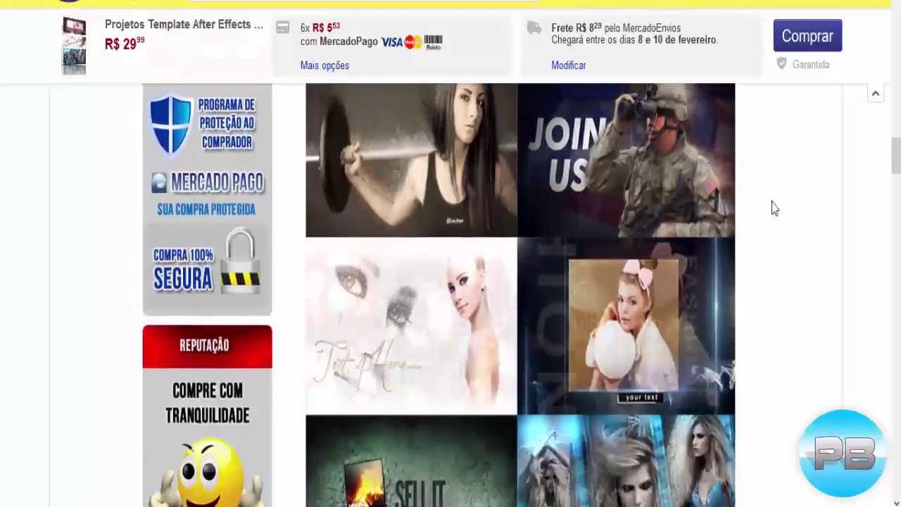
scroll(774, 209, down, 1)
scroll(774, 208, down, 2)
scroll(774, 208, up, 1)
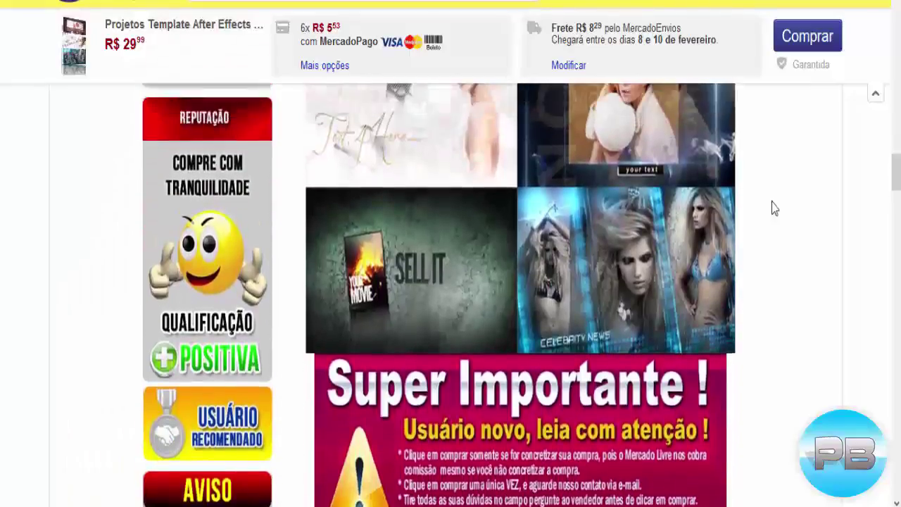
scroll(774, 209, up, 3)
scroll(774, 209, up, 4)
scroll(767, 209, up, 1)
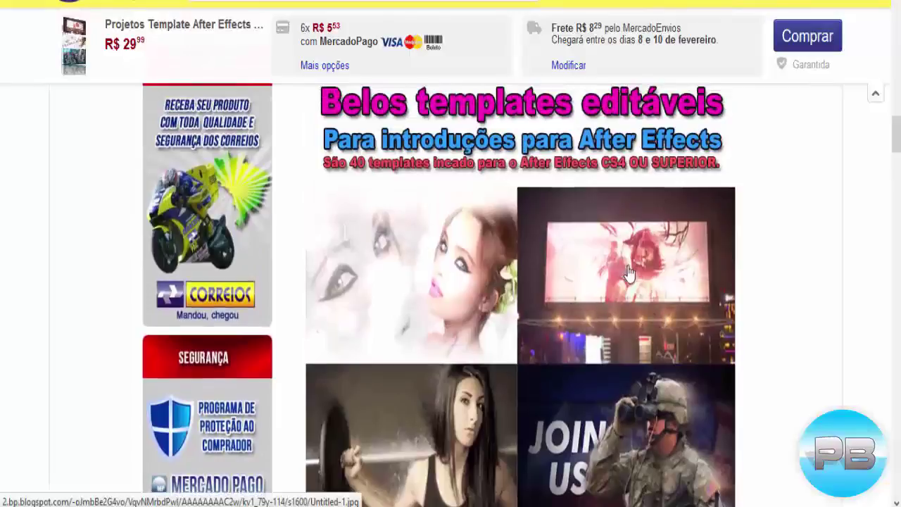
scroll(625, 285, down, 2)
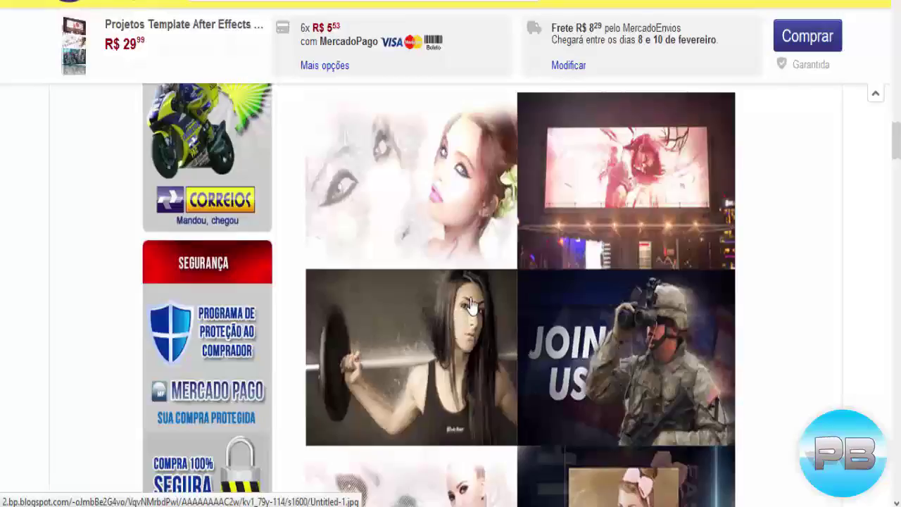
scroll(775, 228, down, 4)
scroll(804, 263, down, 5)
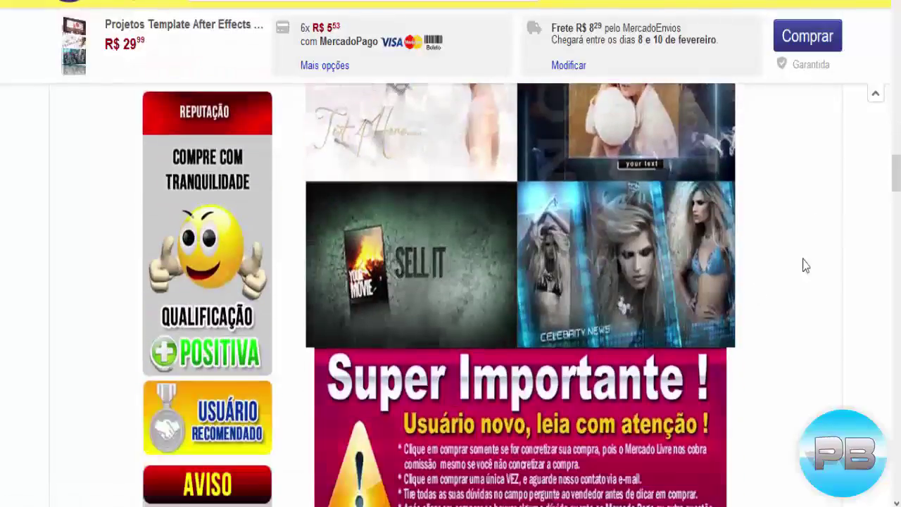
scroll(816, 257, down, 4)
scroll(816, 259, up, 5)
scroll(815, 258, up, 5)
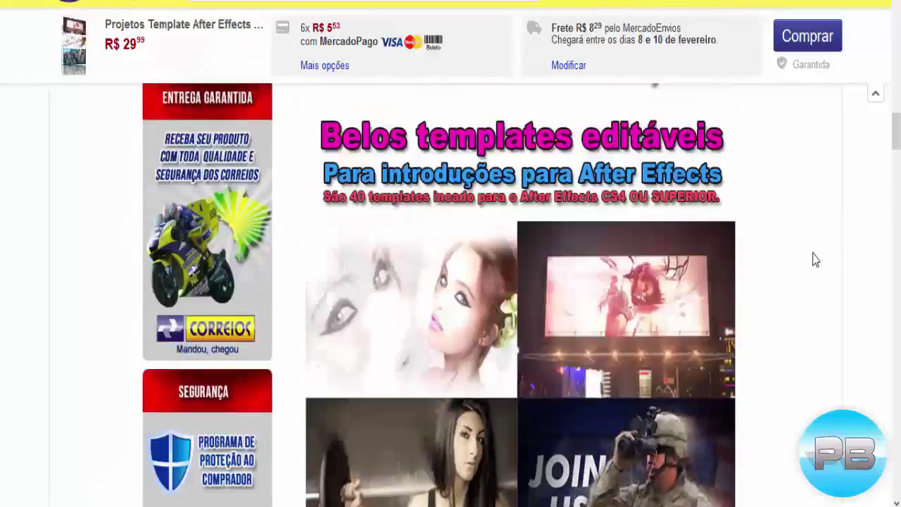
scroll(813, 257, up, 5)
scroll(812, 258, up, 5)
scroll(811, 260, up, 5)
scroll(812, 263, up, 5)
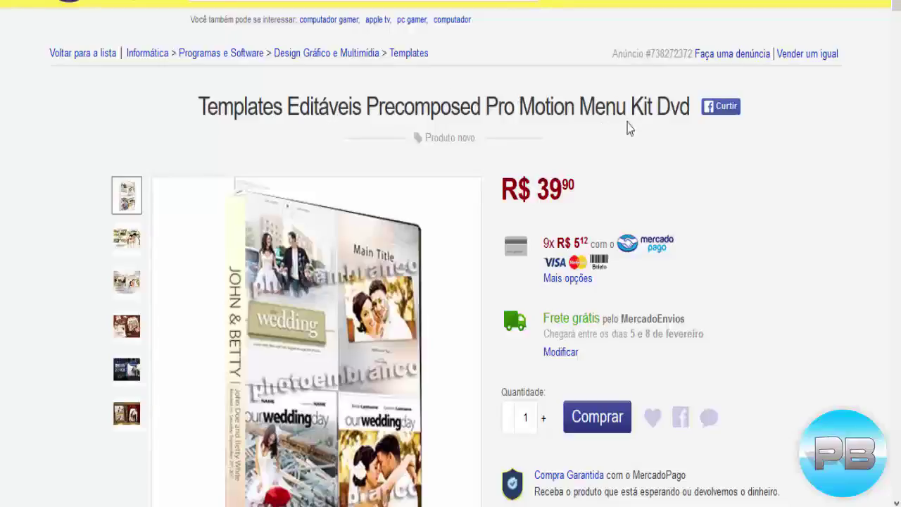
- Show the 'our wedding day' DVD cover as the main listing image, priced R$ 39,90
scroll(786, 202, down, 1)
scroll(786, 202, up, 1)
scroll(1, 156, down, 1)
scroll(1, 156, down, 1)
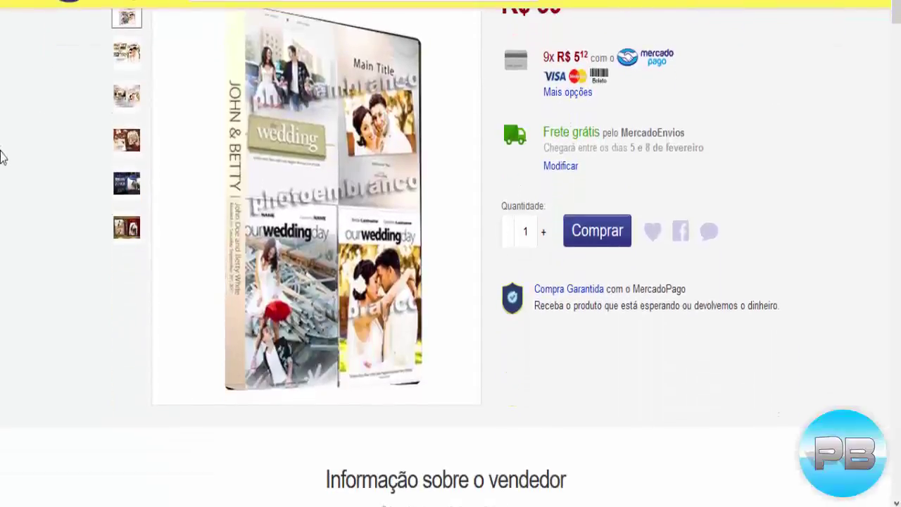
scroll(5, 155, up, 2)
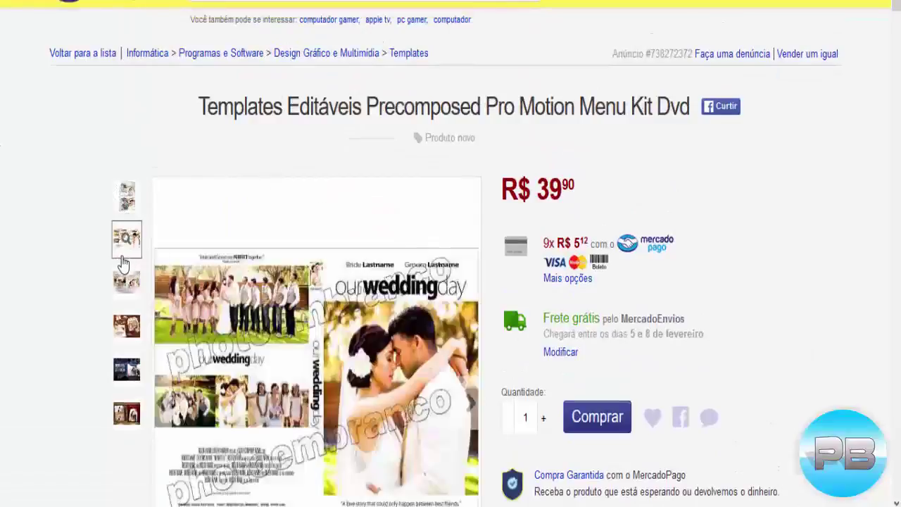
scroll(94, 251, down, 1)
mouse_move(127, 155)
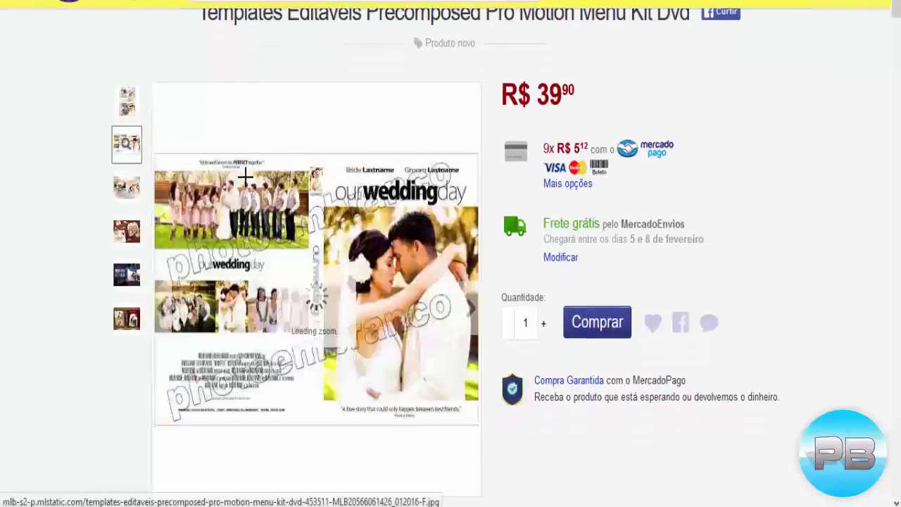
mouse_move(249, 198)
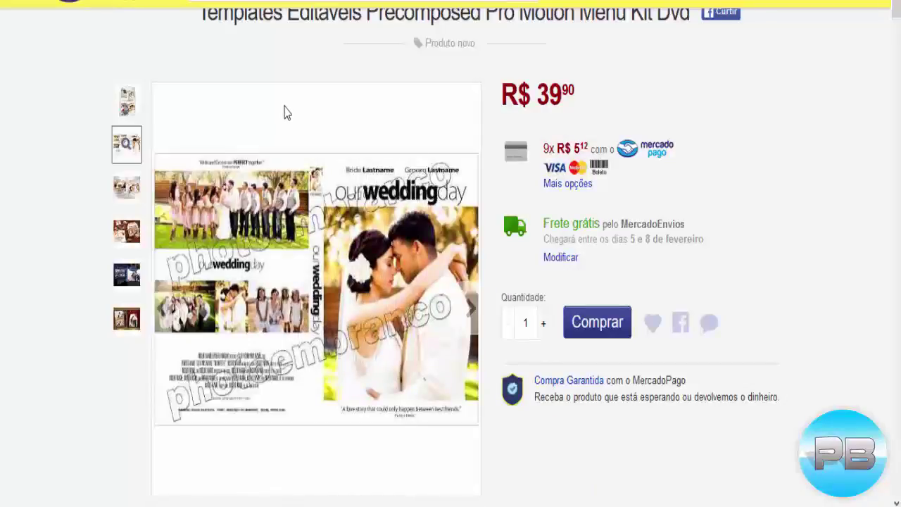
scroll(285, 116, up, 2)
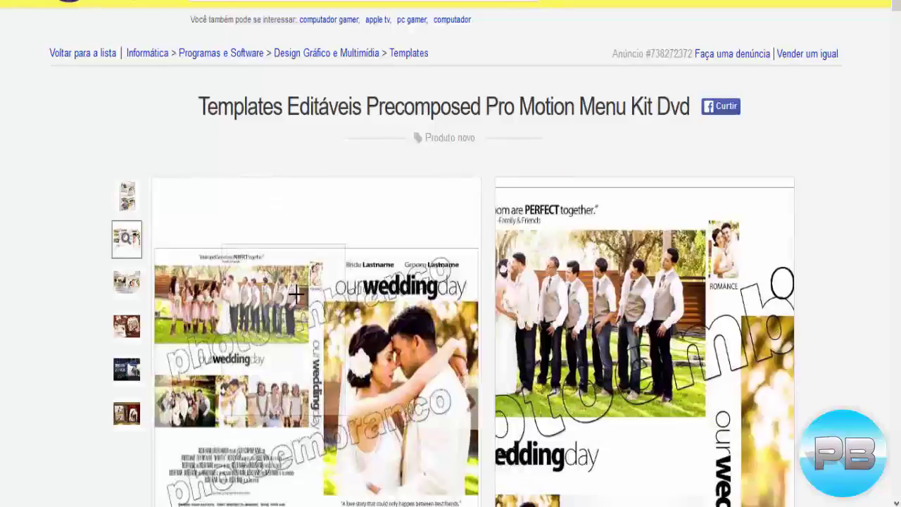
click(128, 333)
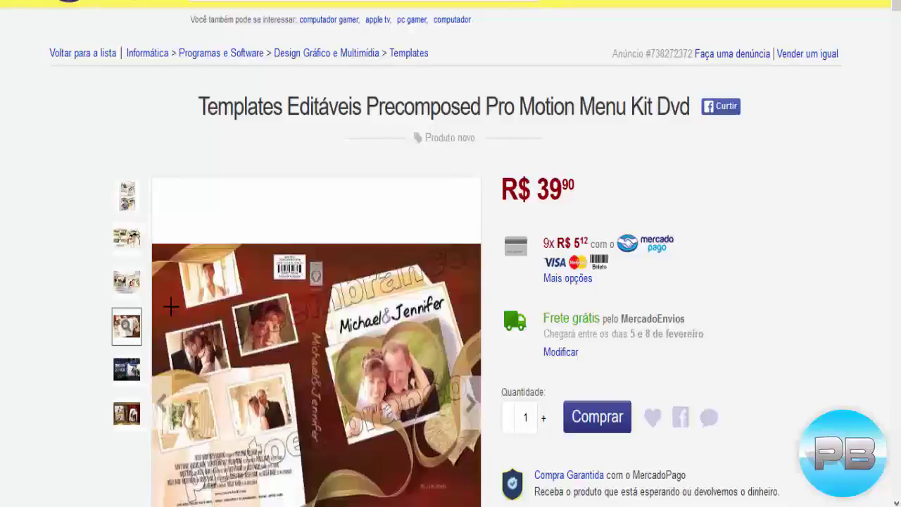
click(127, 371)
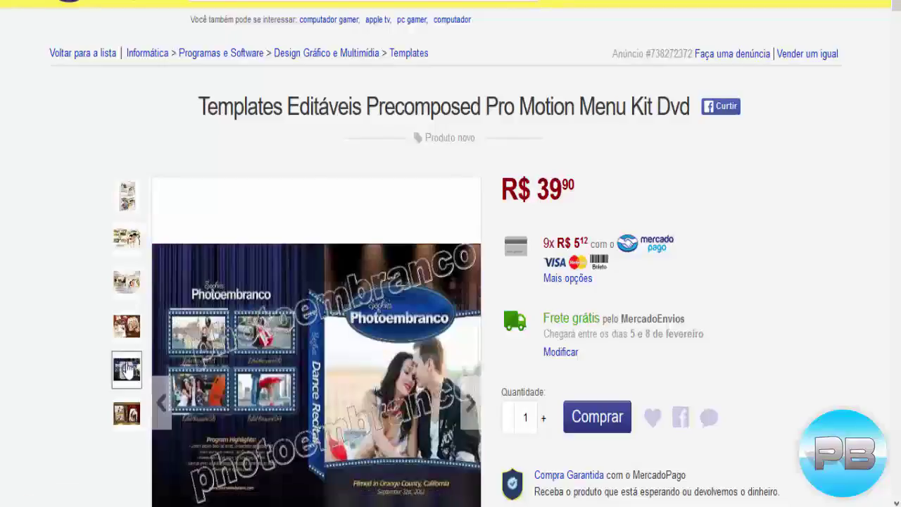
click(127, 415)
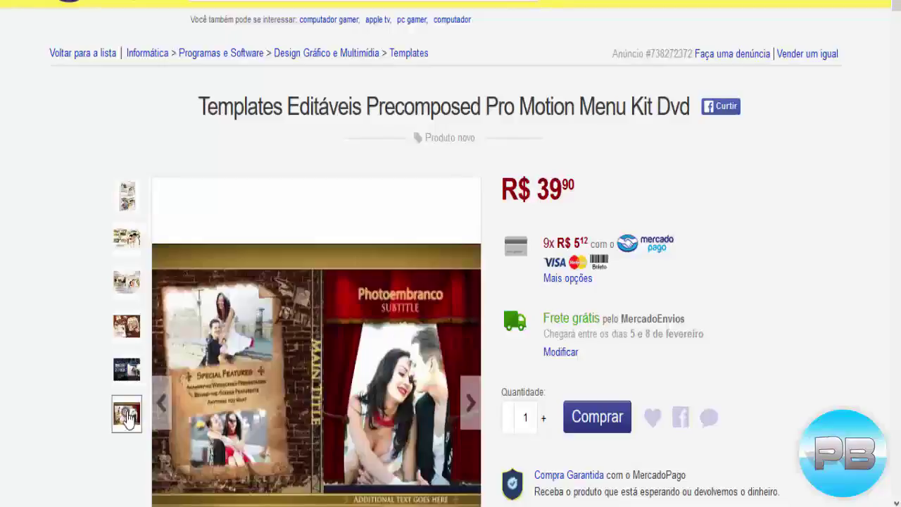
click(128, 373)
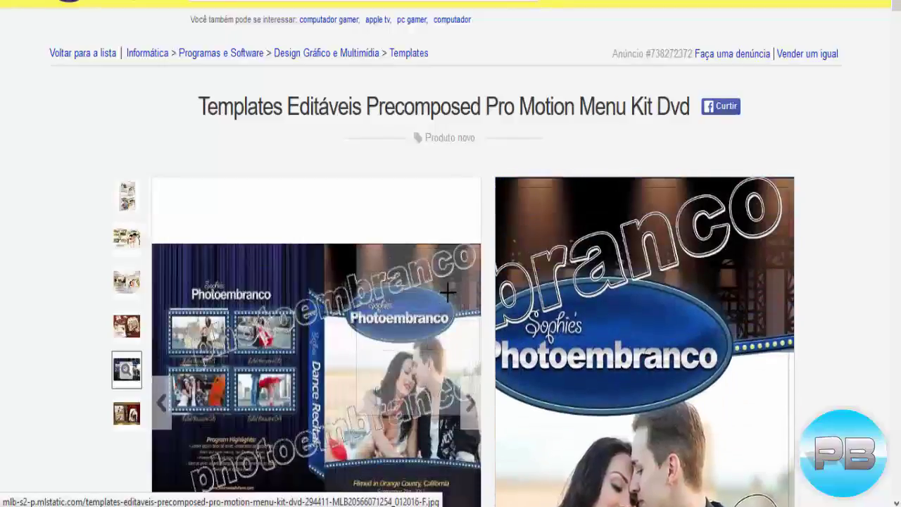
click(129, 195)
click(127, 239)
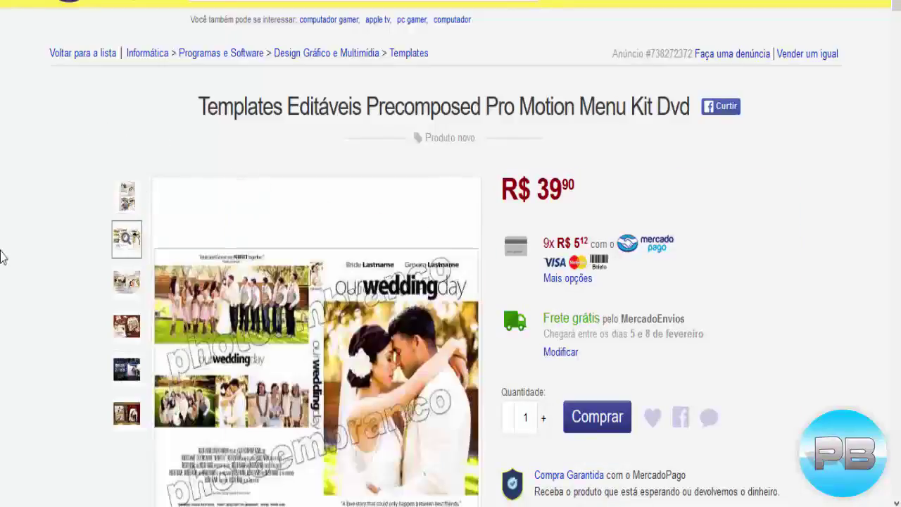
- Scroll down through the listing description and back up to the top
scroll(2, 256, down, 2)
scroll(3, 256, down, 4)
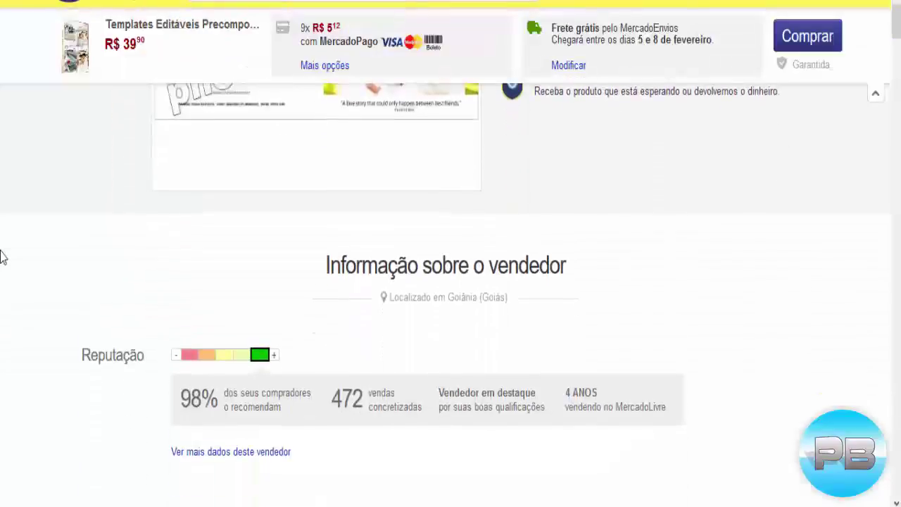
scroll(2, 257, down, 2)
scroll(2, 257, down, 3)
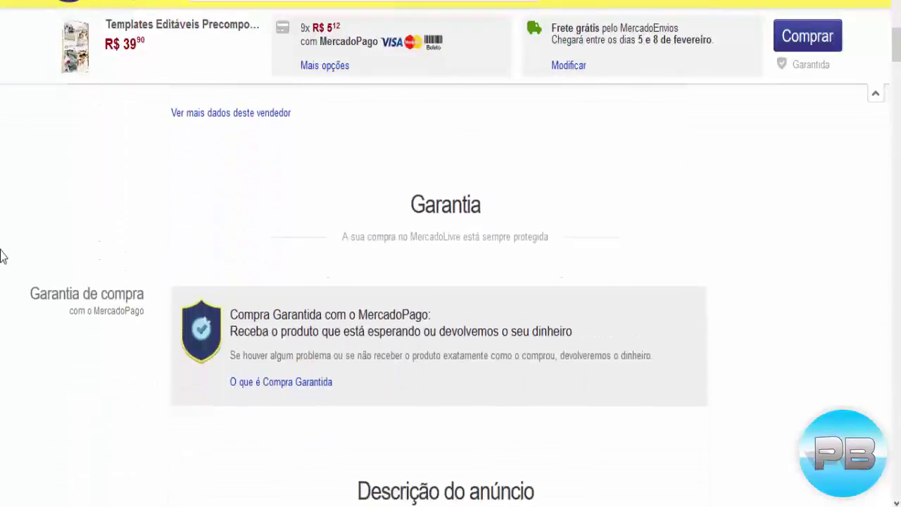
scroll(2, 257, down, 3)
scroll(2, 257, down, 3)
scroll(2, 257, down, 4)
scroll(2, 257, down, 3)
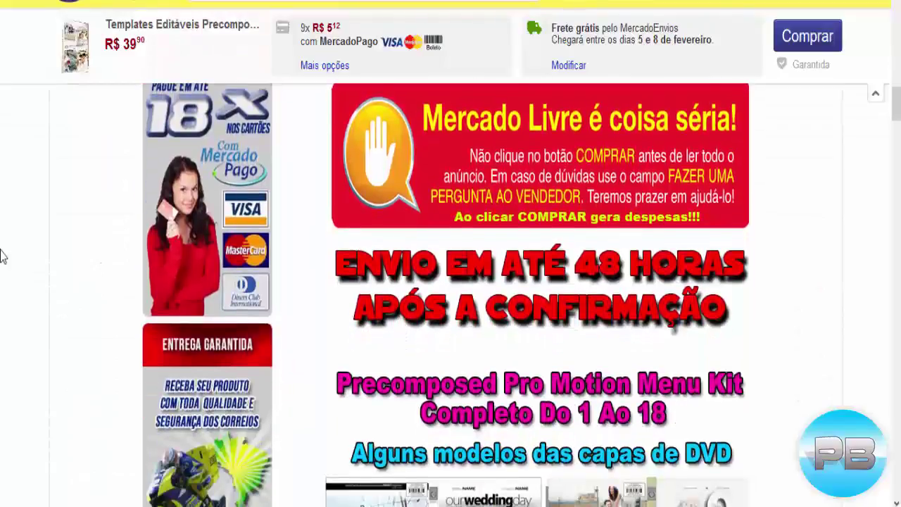
scroll(2, 257, down, 4)
scroll(2, 257, down, 3)
scroll(2, 257, up, 5)
scroll(2, 257, up, 6)
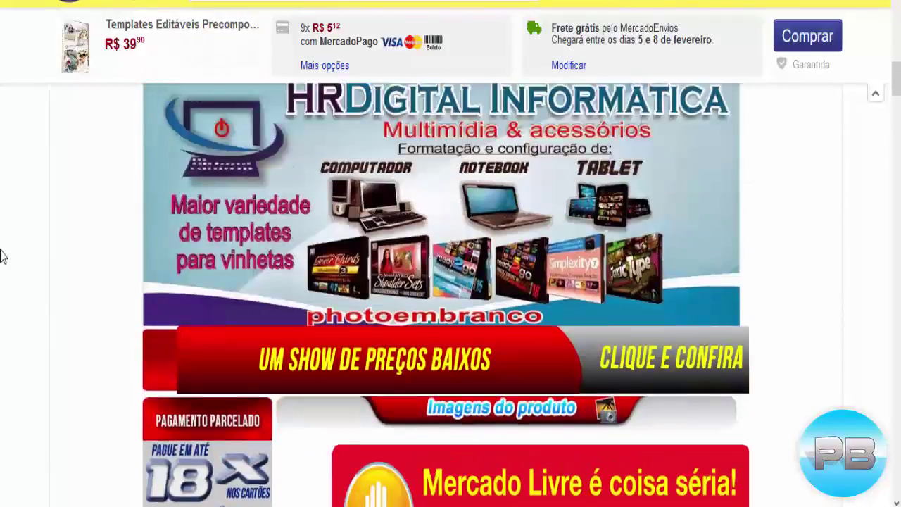
scroll(2, 257, up, 5)
scroll(2, 257, up, 3)
scroll(2, 257, up, 5)
scroll(2, 257, up, 2)
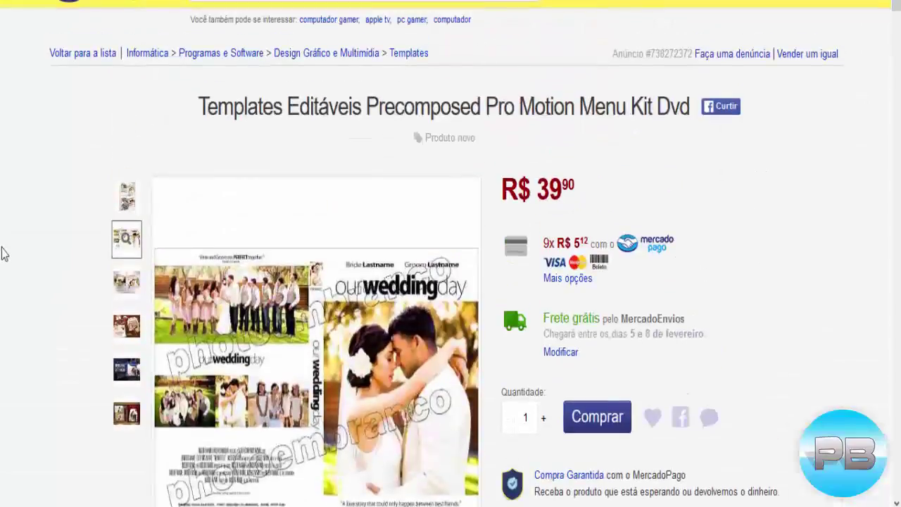
- Restore the DVD box cover as main picture, then select and deselect the listing title
mouse_move(127, 191)
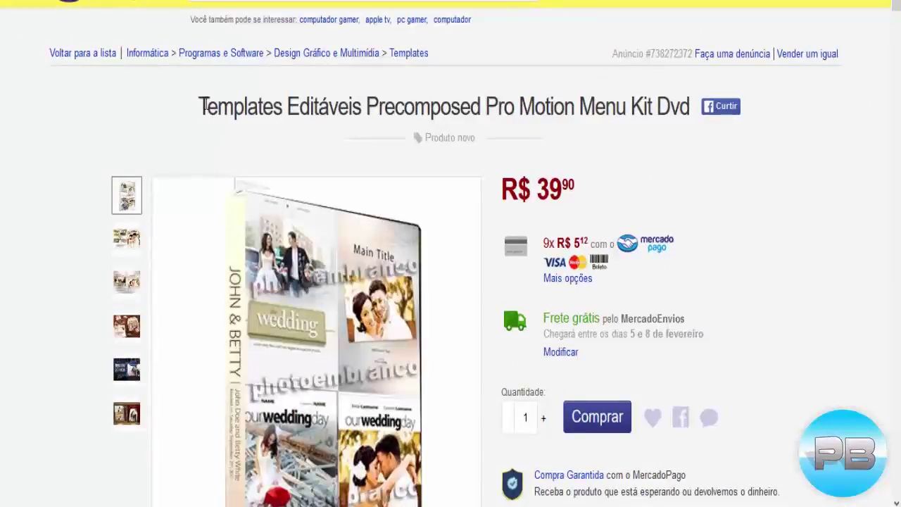
drag(202, 106, 581, 107)
click(582, 107)
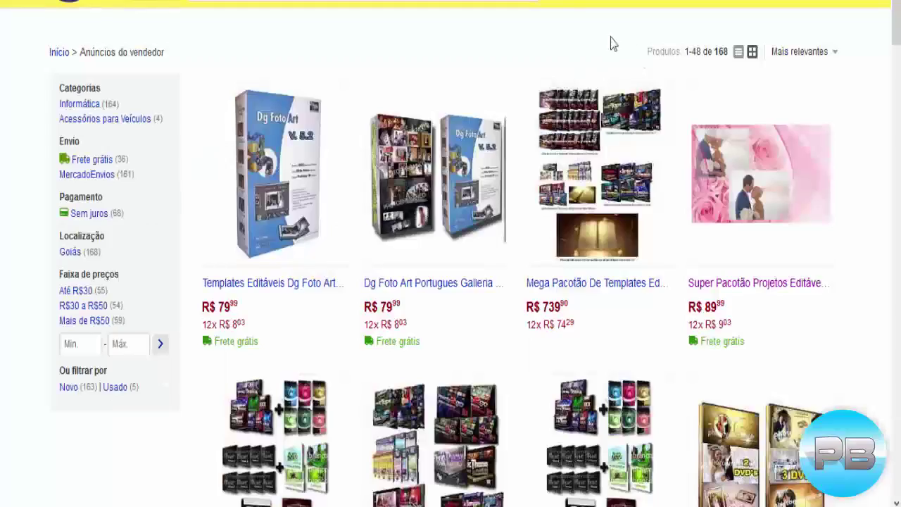
mouse_move(249, 151)
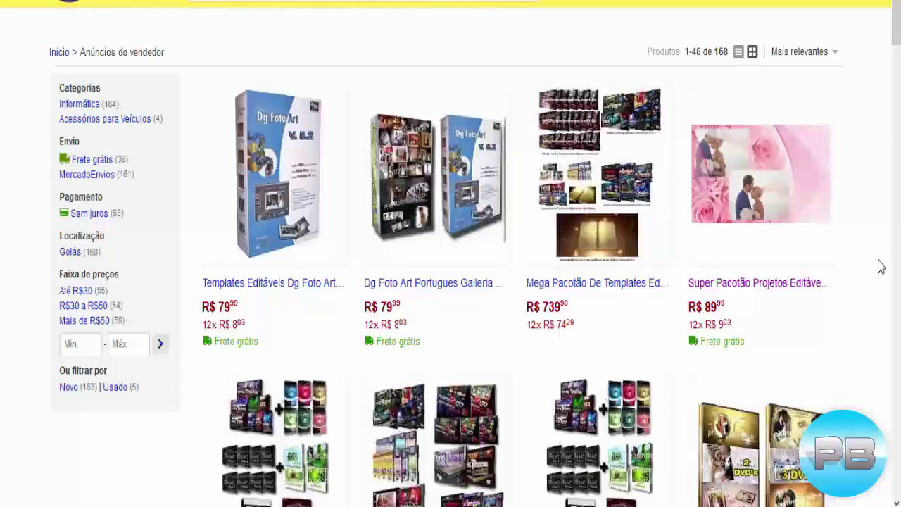
- Scroll through the After Effects template listings on the Mercado Livre seller page
scroll(883, 264, down, 3)
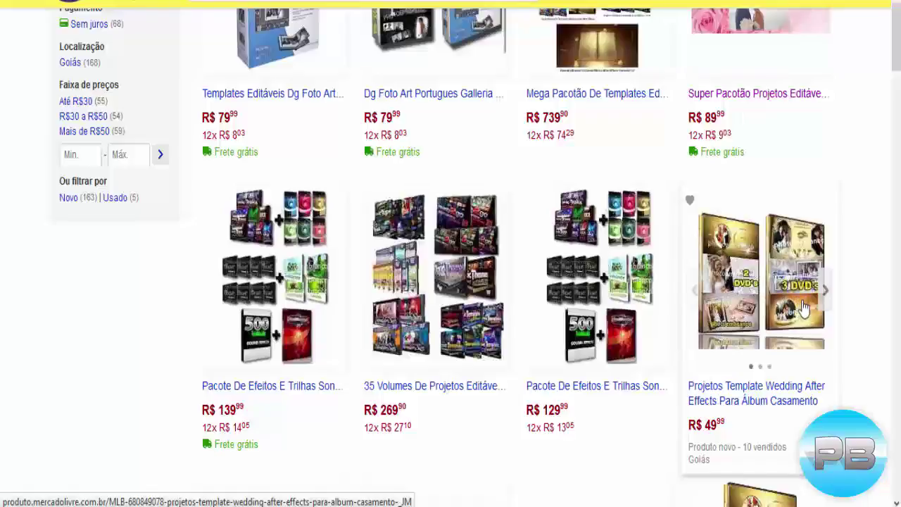
scroll(804, 305, down, 3)
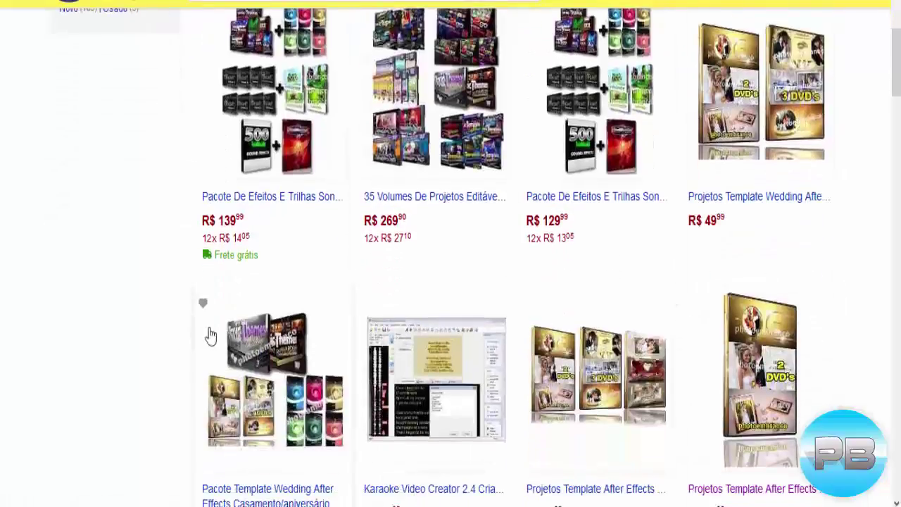
scroll(201, 281, down, 2)
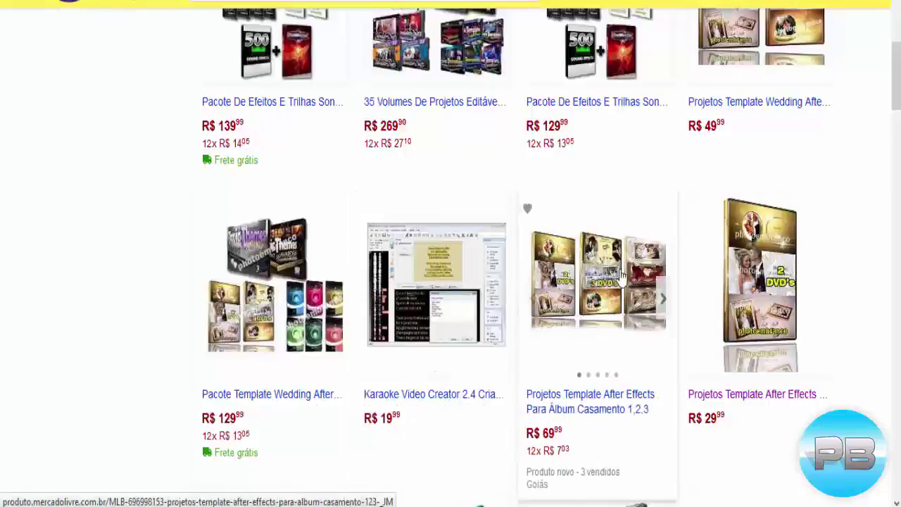
scroll(620, 276, down, 4)
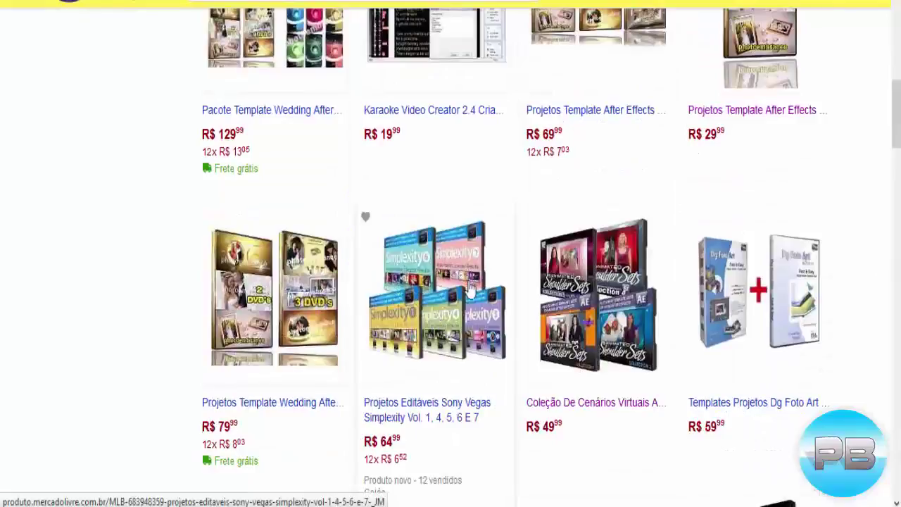
scroll(556, 362, down, 4)
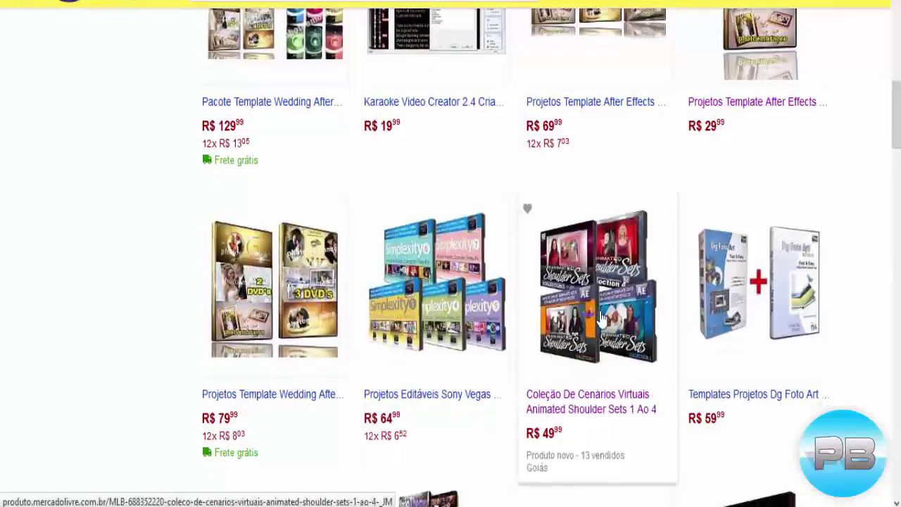
scroll(832, 316, up, 3)
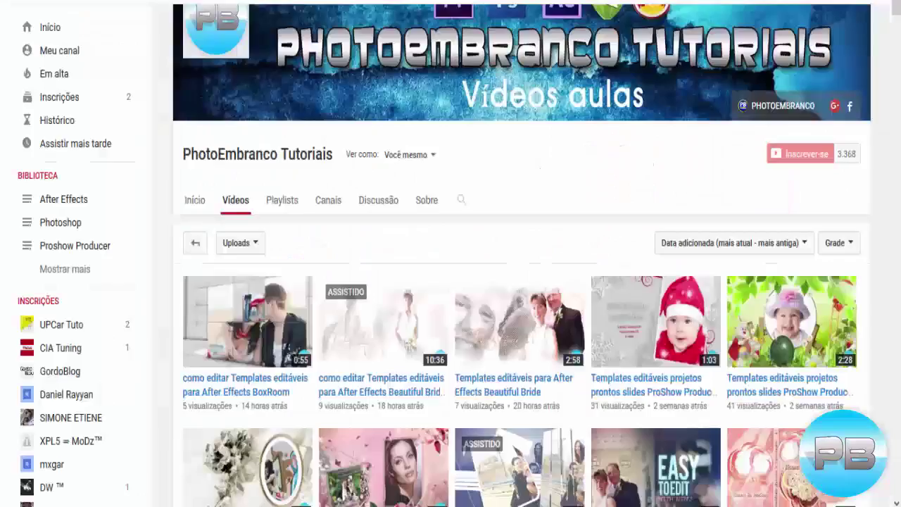
- Scroll through the PhotoEmbranco Tutoriais channel's uploaded videos
scroll(505, 191, up, 1)
scroll(507, 193, down, 3)
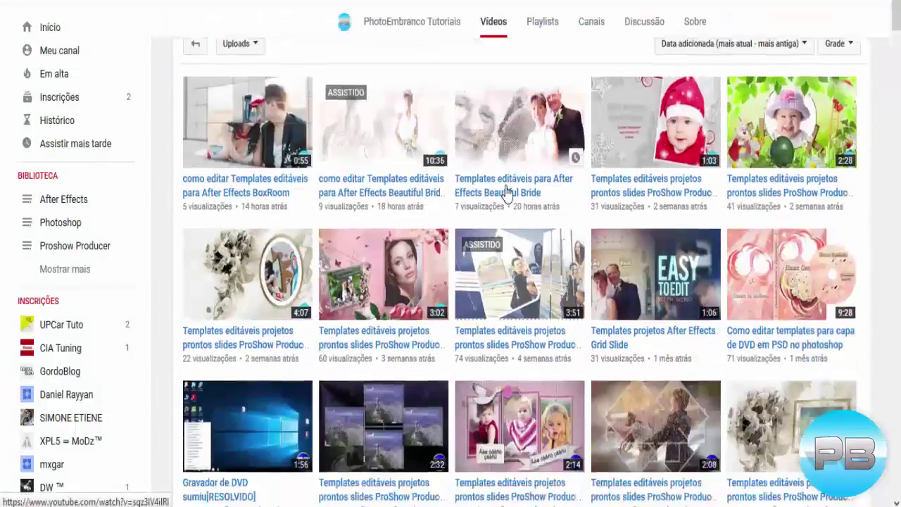
scroll(505, 194, down, 4)
scroll(506, 192, down, 5)
scroll(505, 192, down, 3)
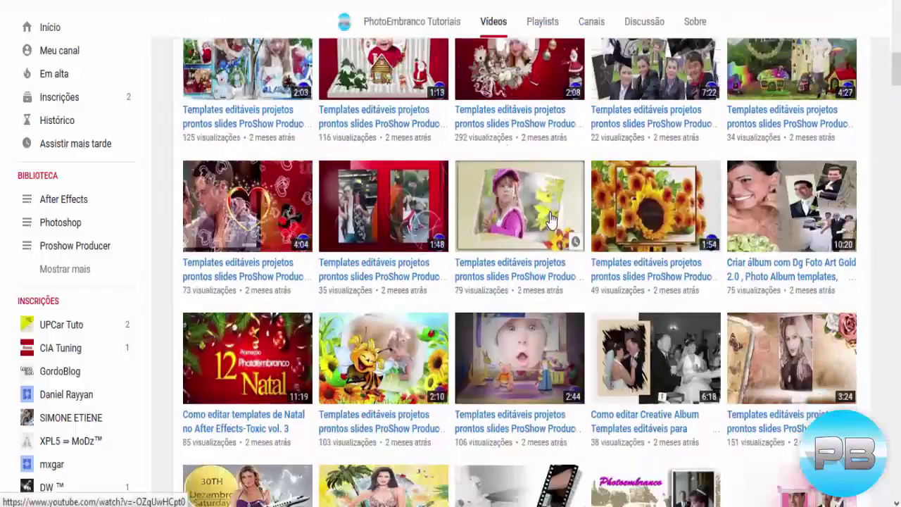
scroll(758, 277, up, 5)
scroll(749, 232, up, 3)
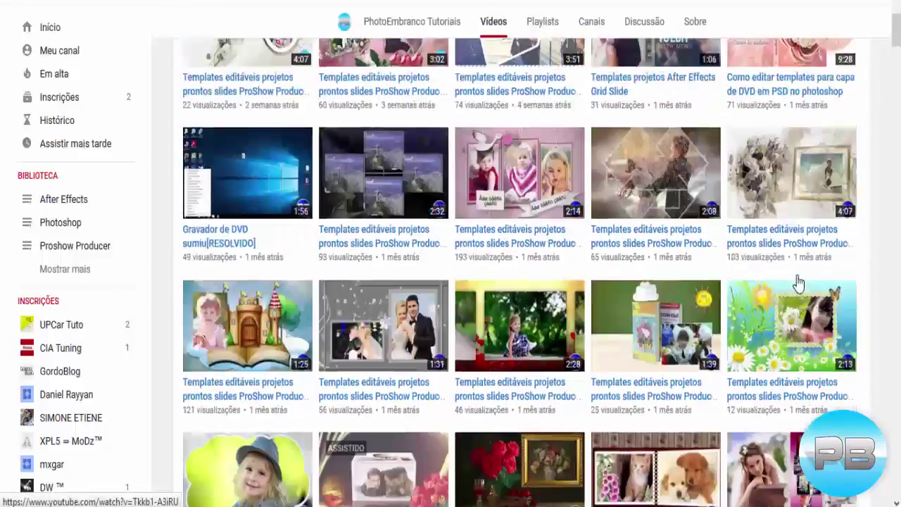
scroll(745, 212, up, 3)
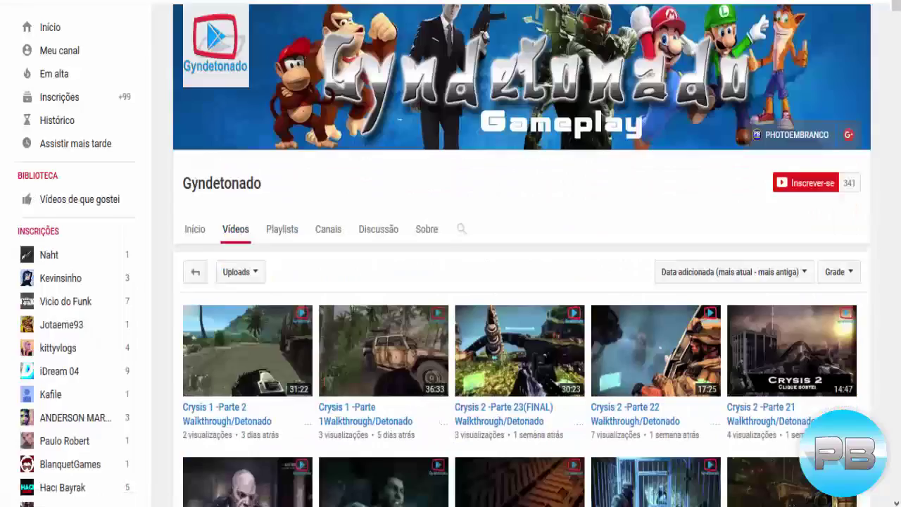
- Scroll the gameplay channel's Crysis walkthrough video list down and back to the top
scroll(511, 282, down, 3)
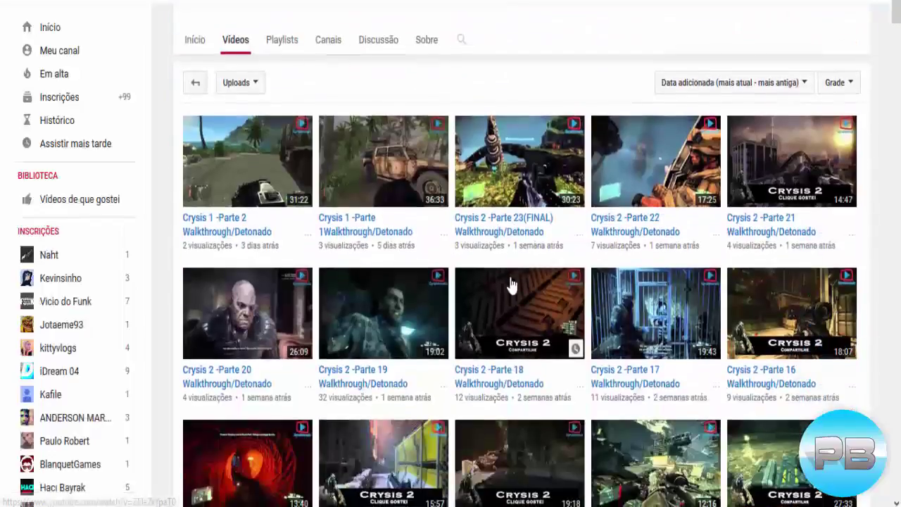
scroll(512, 283, down, 4)
scroll(512, 282, down, 1)
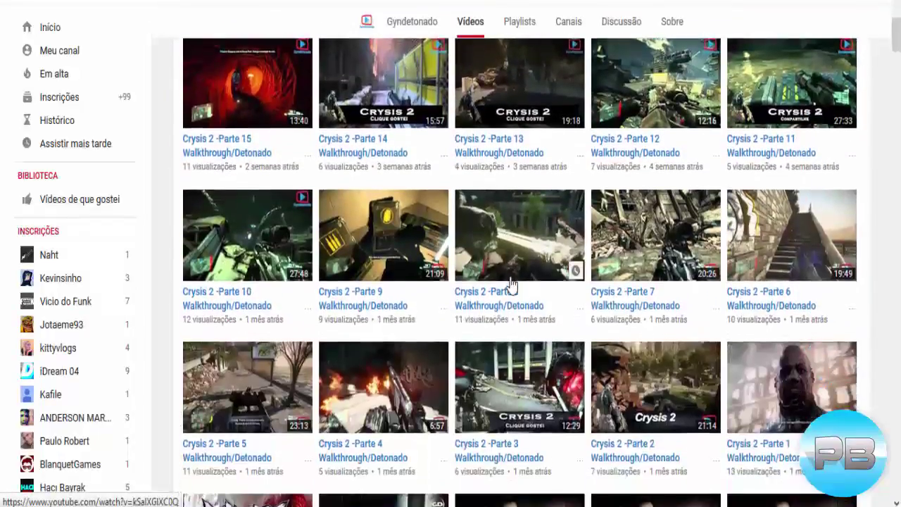
scroll(512, 282, down, 3)
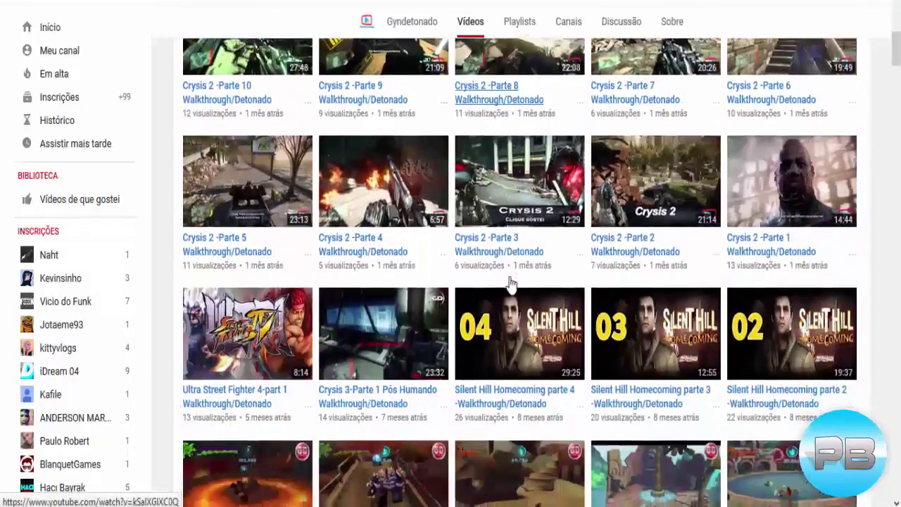
scroll(512, 282, down, 4)
scroll(511, 283, up, 9)
scroll(512, 283, up, 5)
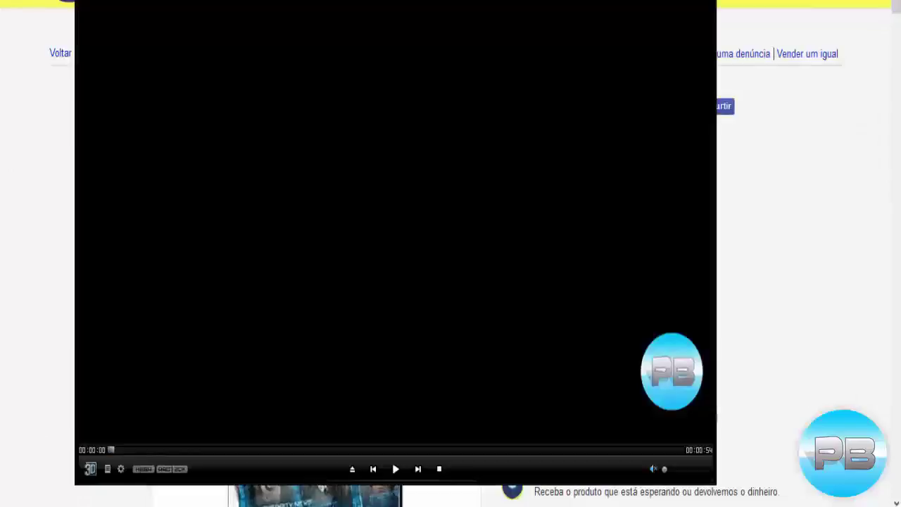
- Play the template preview video in KMPlayer, pausing at 00:10 and again at 00:28
click(392, 466)
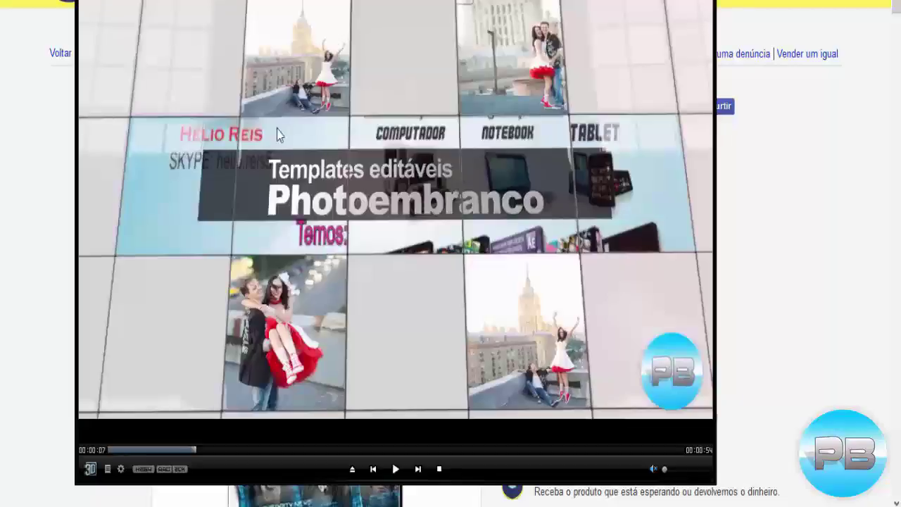
click(397, 471)
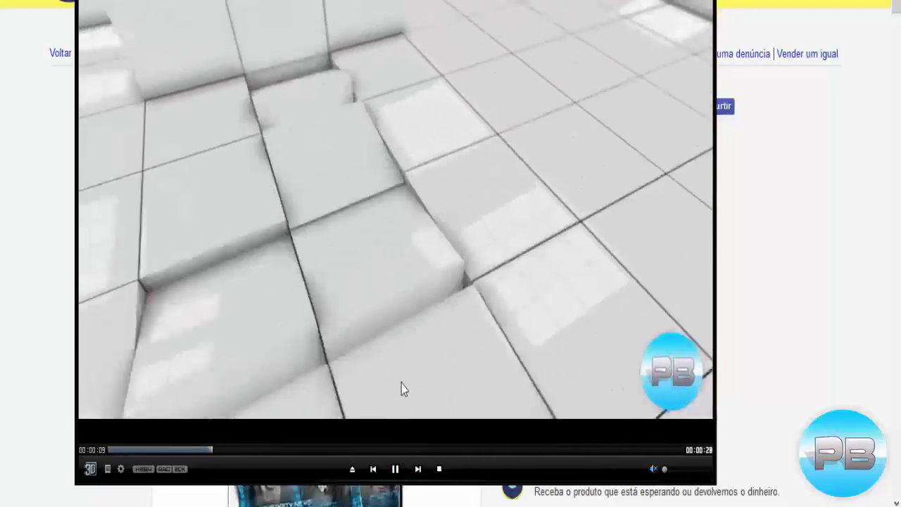
click(395, 469)
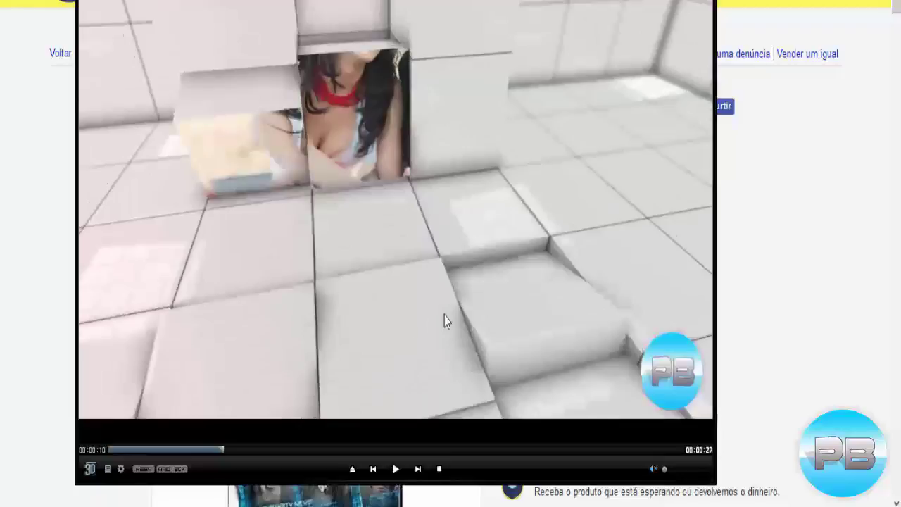
click(393, 468)
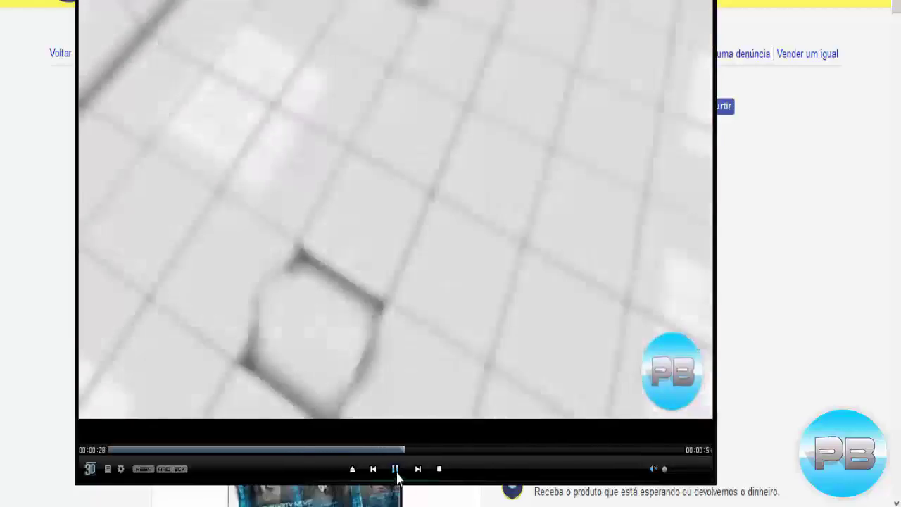
click(397, 476)
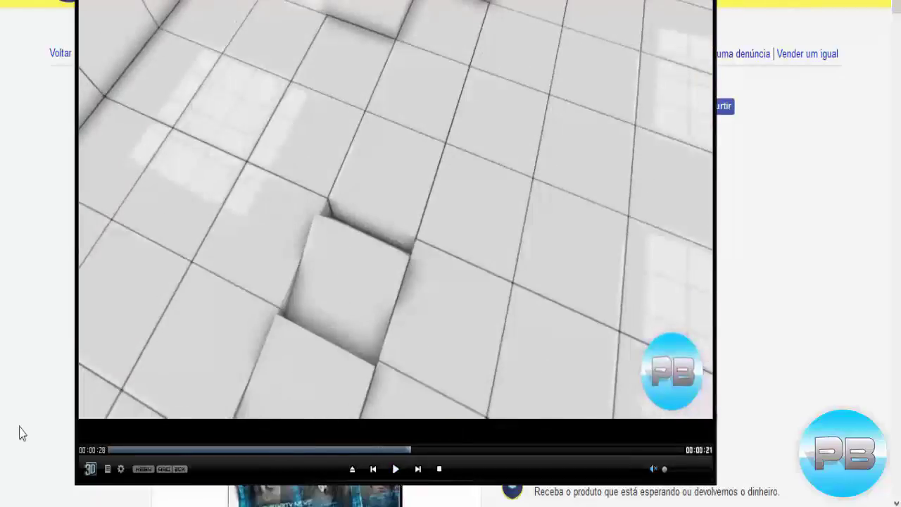
- View the woman-with-barbell product slide, then resume the preview and pause at 00:38
click(8, 384)
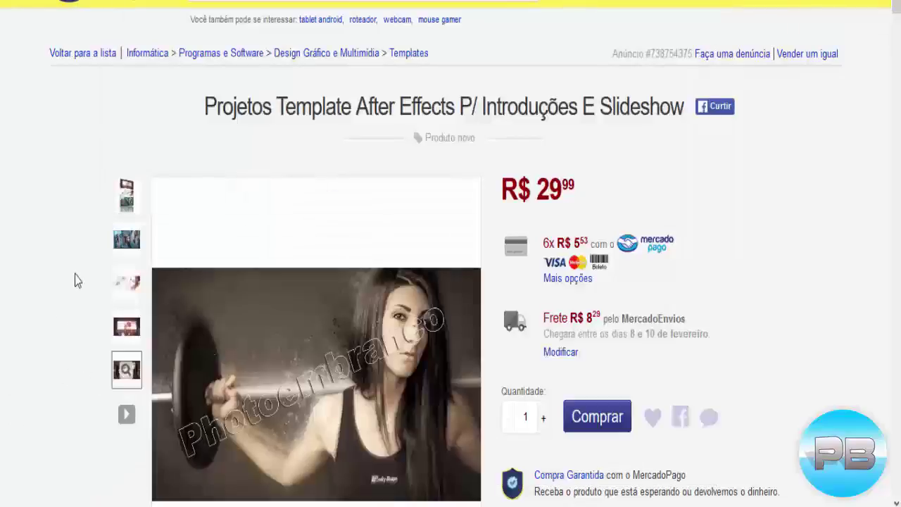
click(127, 370)
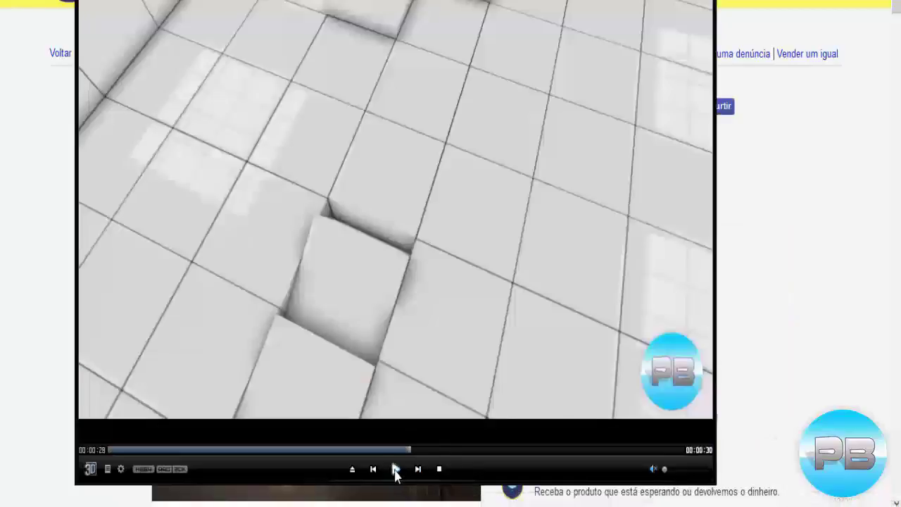
click(394, 468)
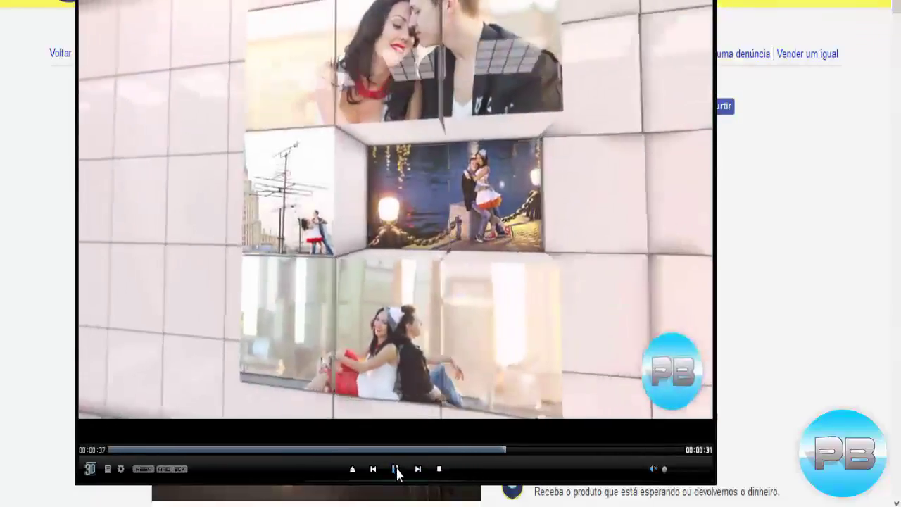
click(396, 470)
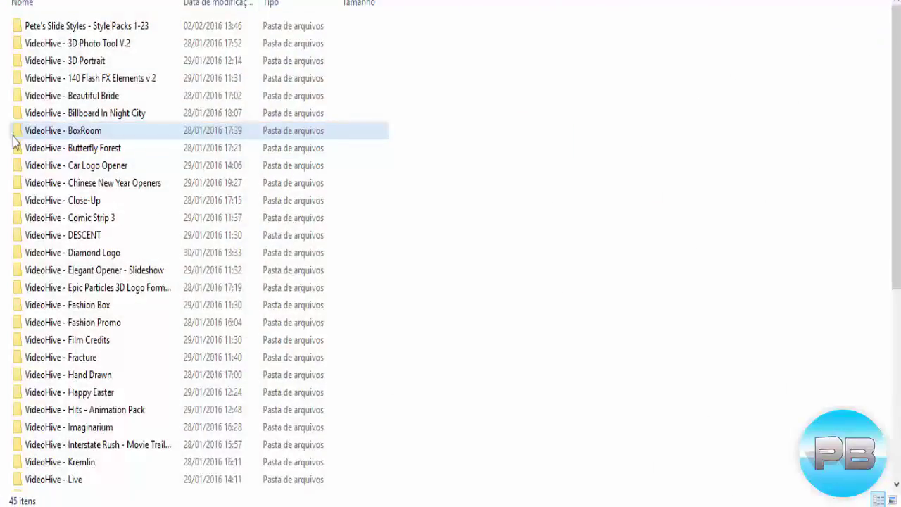
double_click(97, 133)
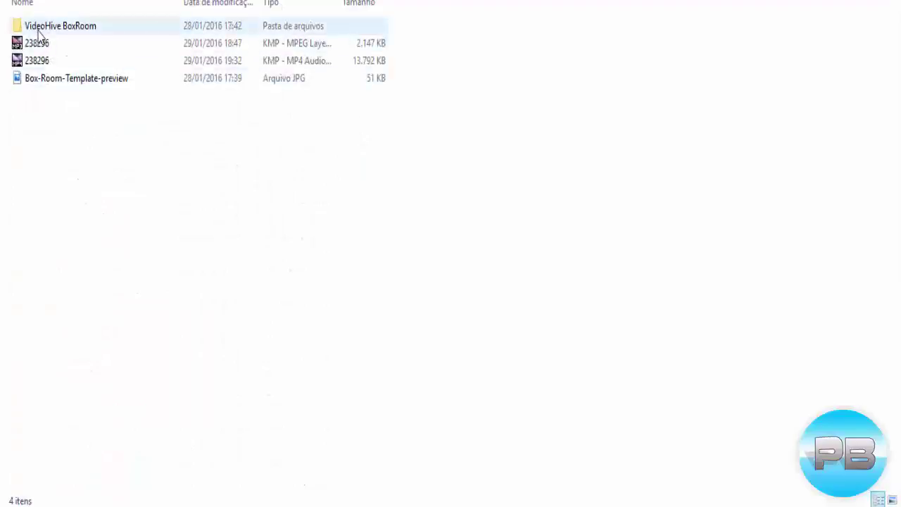
double_click(38, 31)
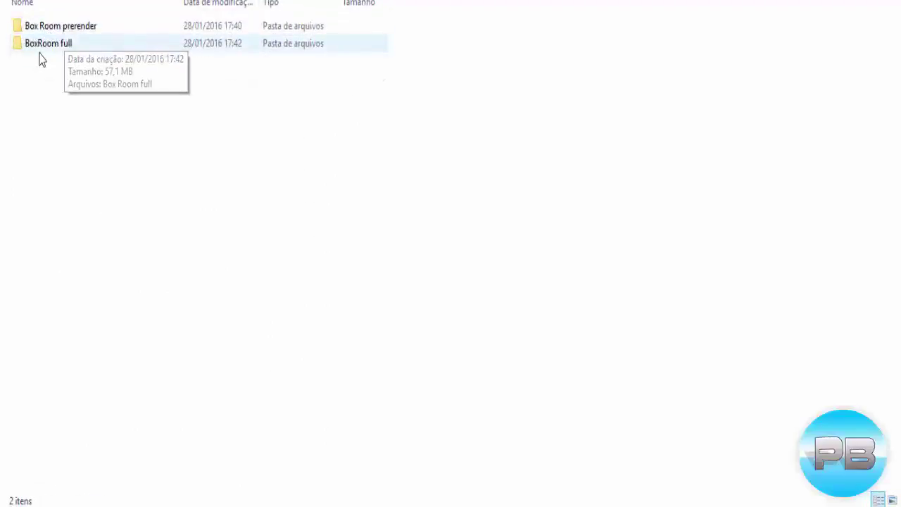
click(48, 53)
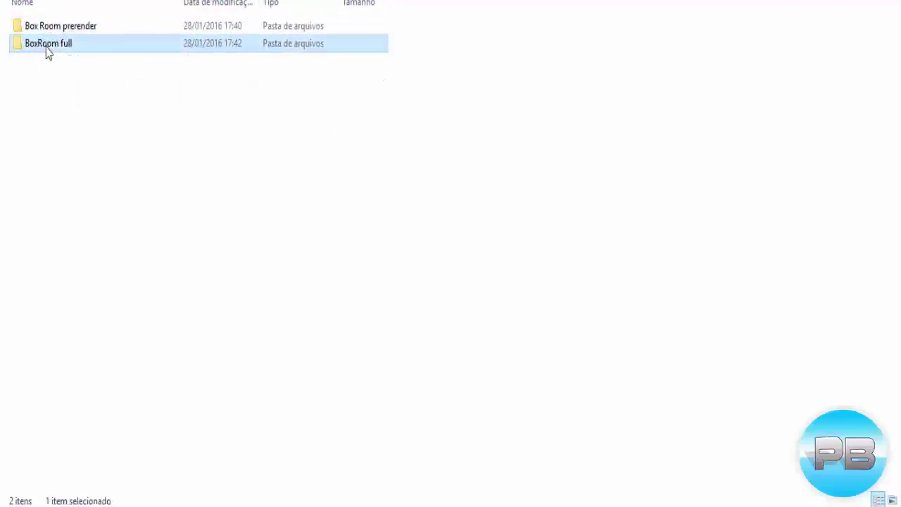
double_click(46, 48)
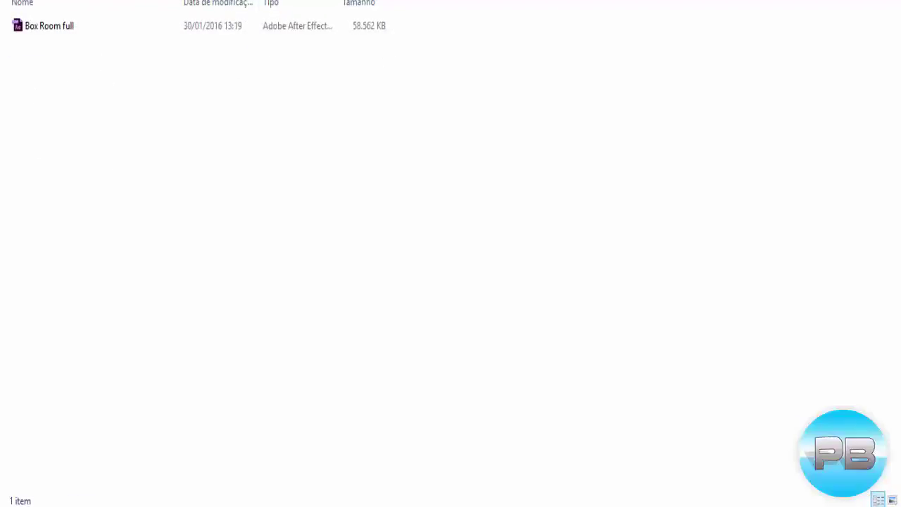
key(BackSpace)
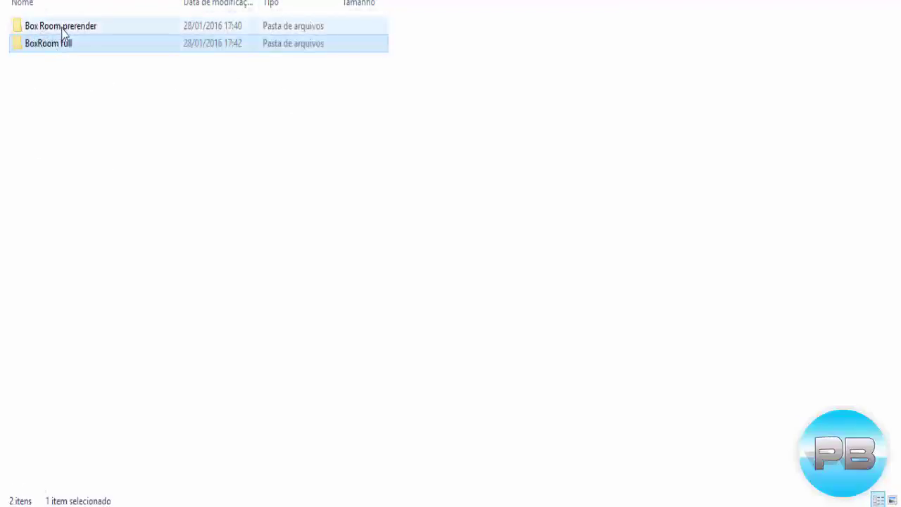
double_click(61, 28)
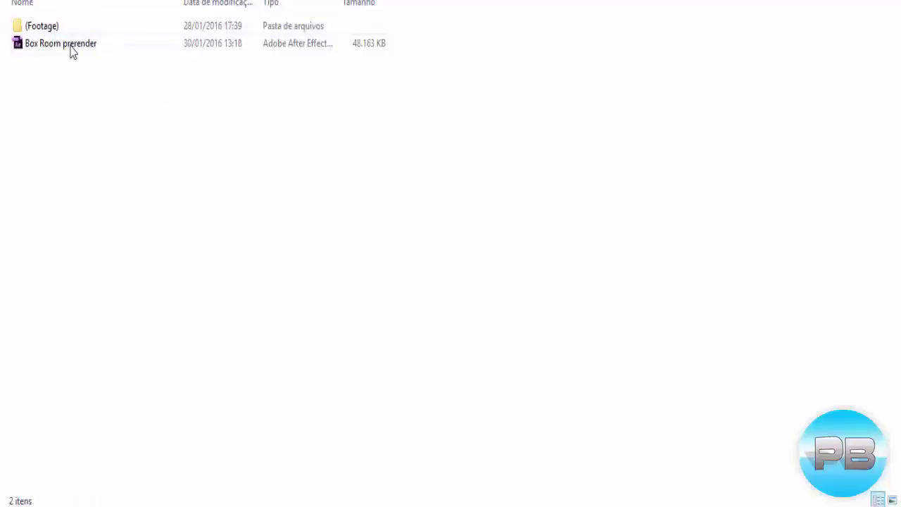
key(BackSpace)
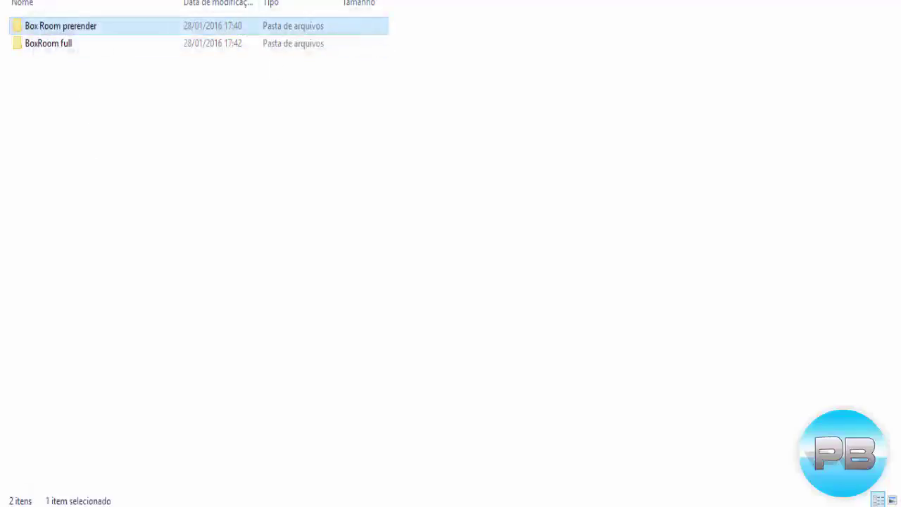
key(Down)
key(Return)
key(BackSpace)
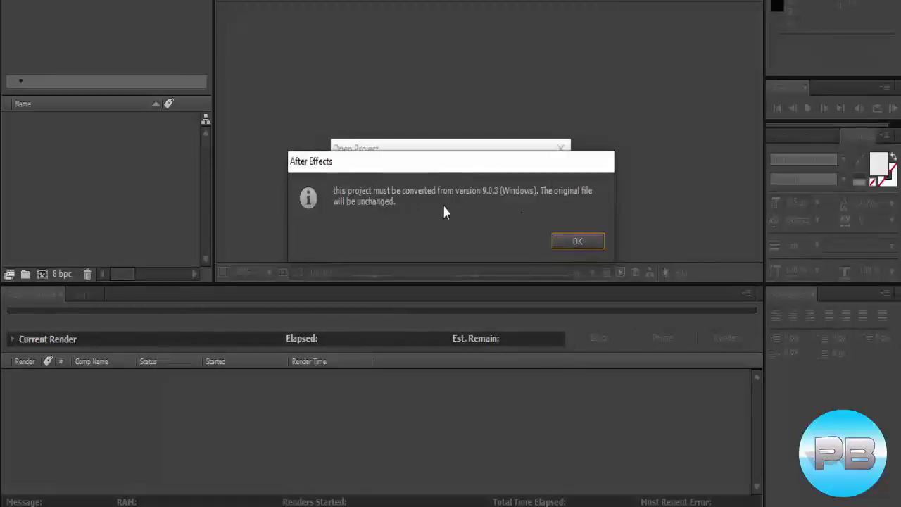
- Accept the version conversion and locked-file warning to open Box Room prerender.aep
click(578, 242)
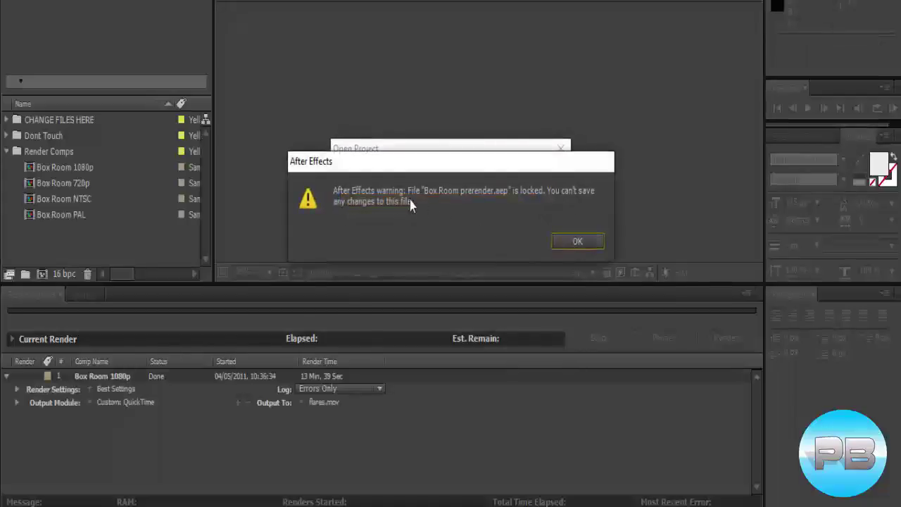
click(574, 240)
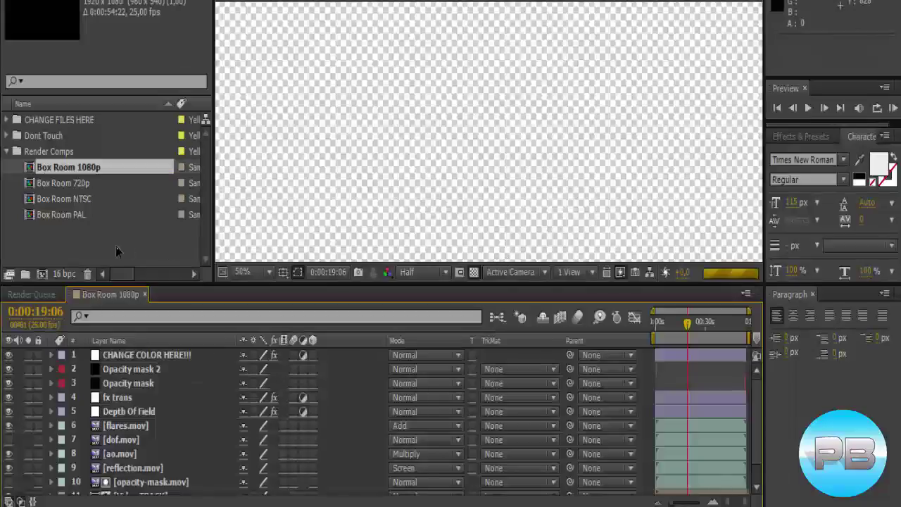
- Import the entire Photos folder from Meus Documentos (117 items) into the project
double_click(59, 247)
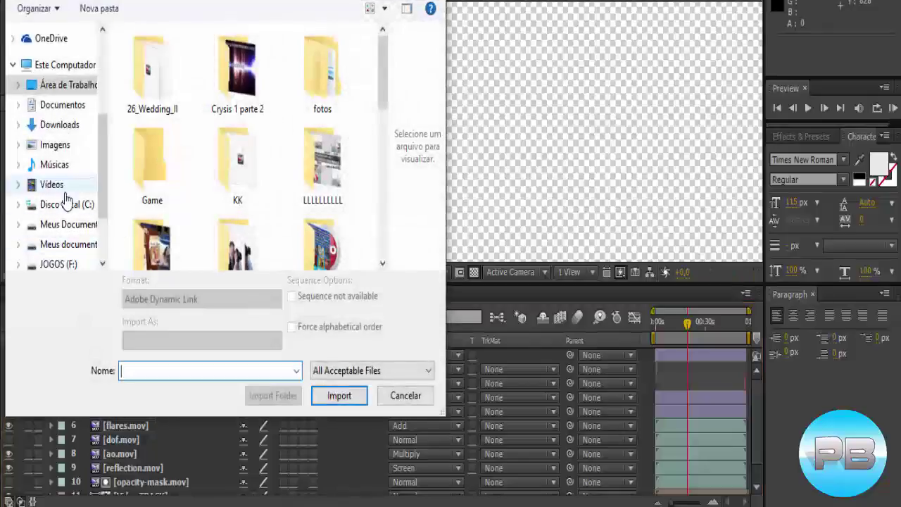
click(69, 226)
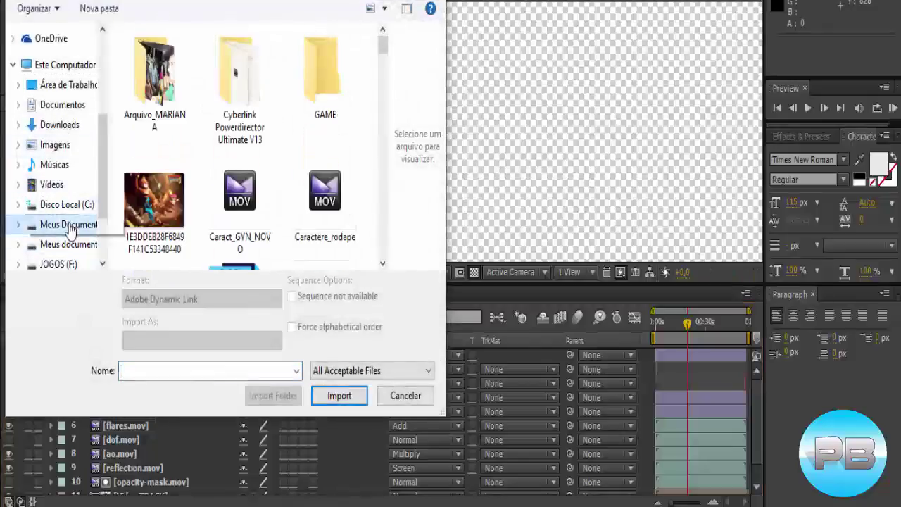
scroll(228, 189, down, 2)
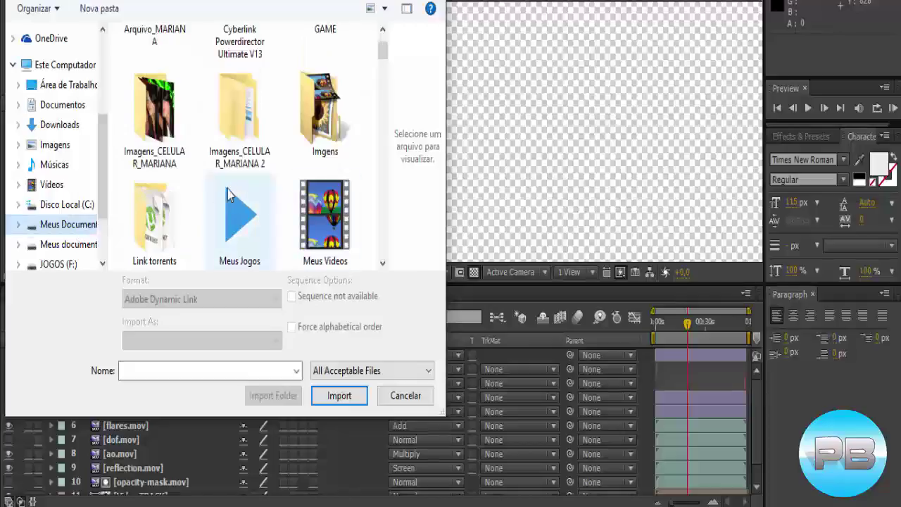
scroll(227, 189, down, 2)
scroll(227, 188, up, 2)
scroll(176, 212, down, 2)
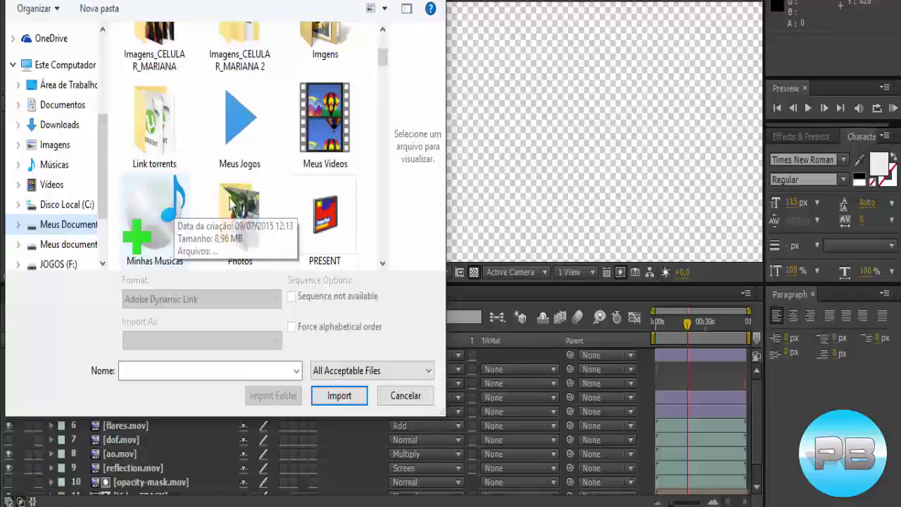
click(239, 259)
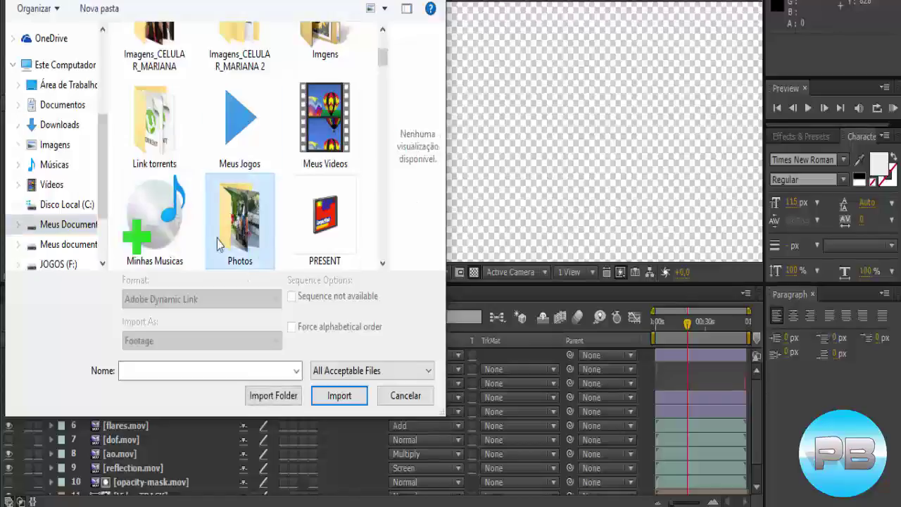
click(266, 396)
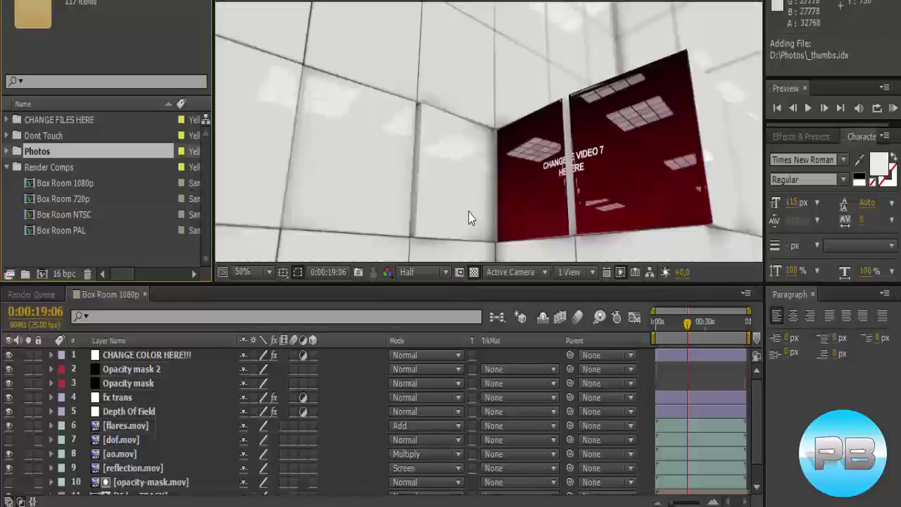
- Expand the Photos folder to list the KerryG images and open the Video TRACK precomp
scroll(469, 218, down, 2)
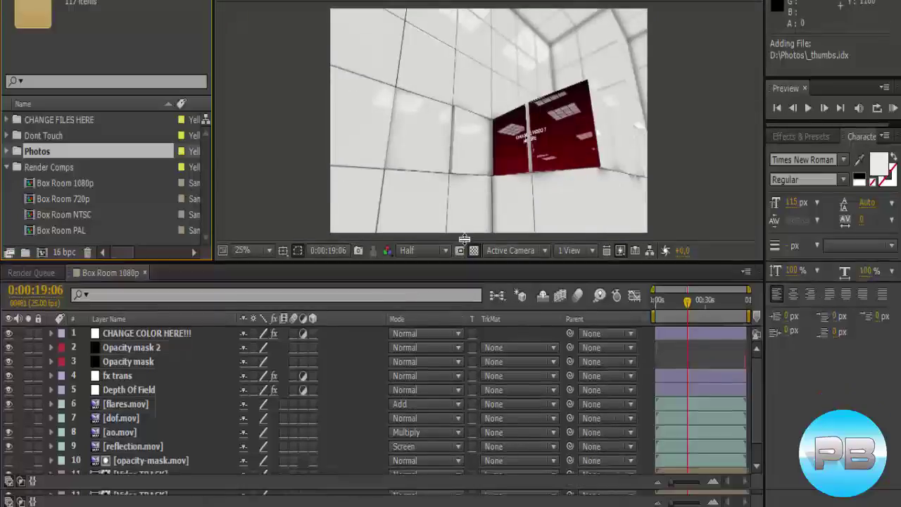
drag(456, 283, 456, 187)
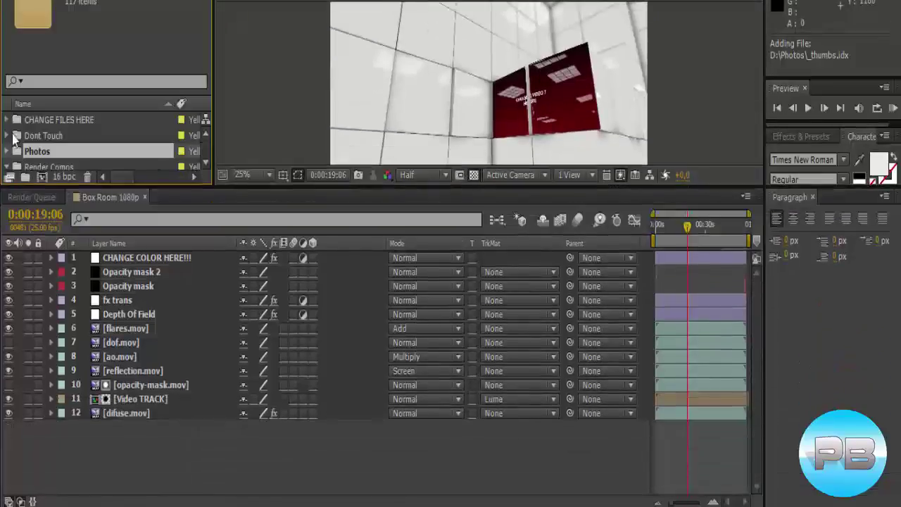
click(7, 151)
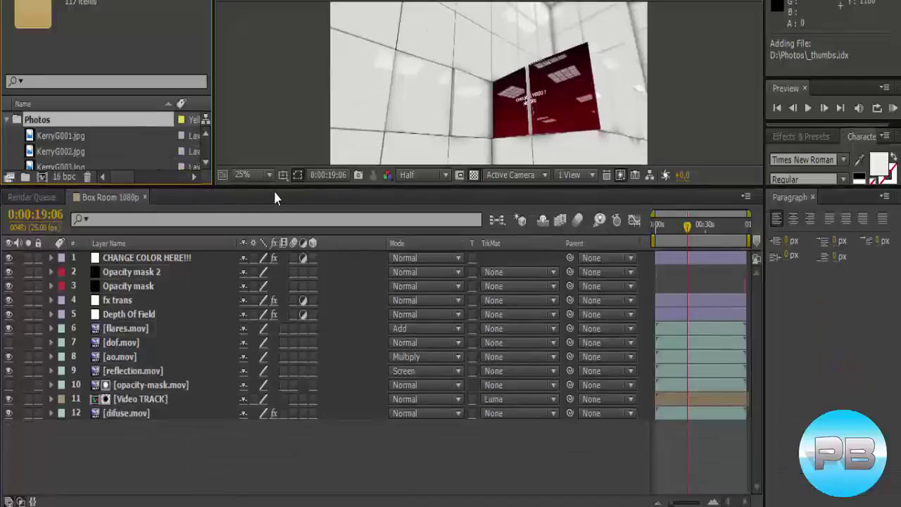
drag(275, 187, 276, 219)
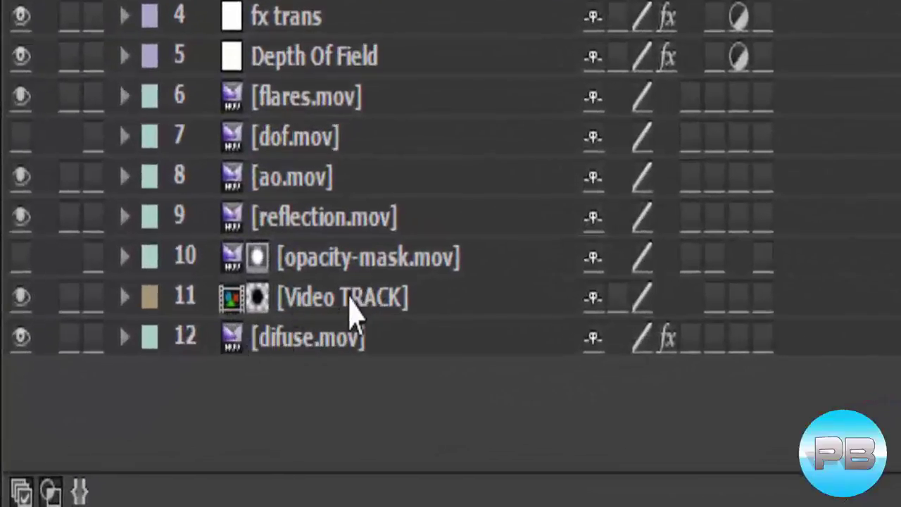
double_click(348, 322)
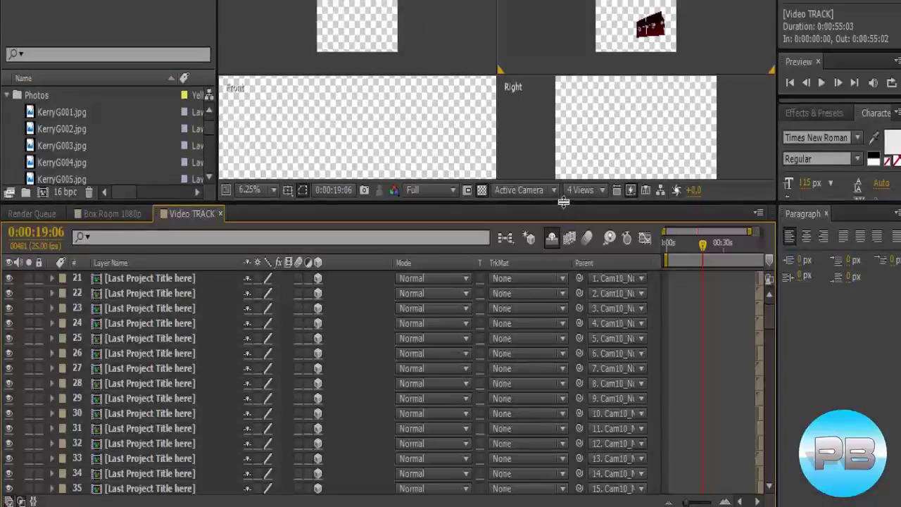
- Enlarge the timeline panel and set the viewer preview resolution to Quarter
drag(563, 208, 566, 268)
scroll(530, 132, down, 3)
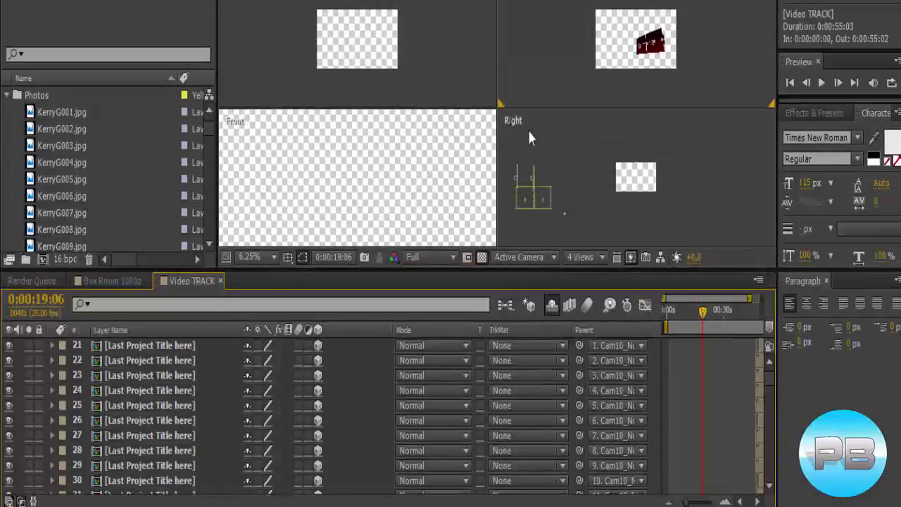
scroll(633, 159, up, 2)
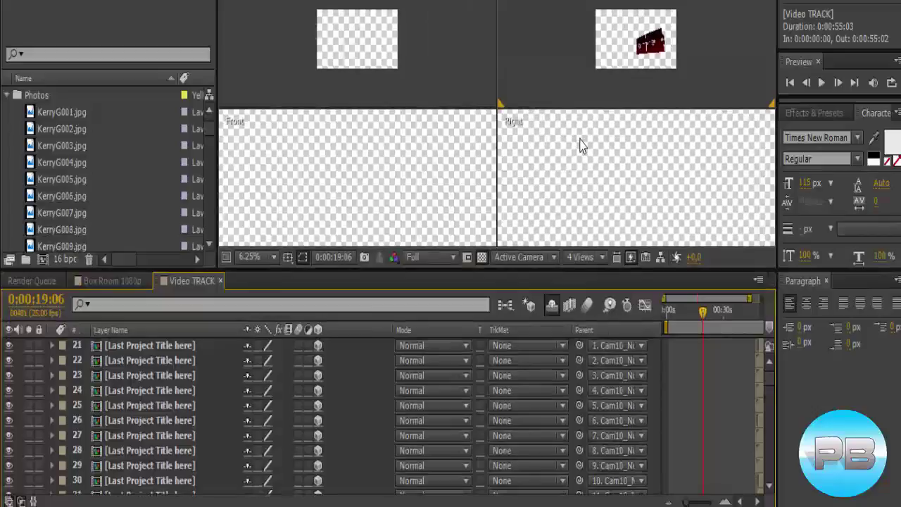
scroll(493, 74, down, 2)
scroll(426, 181, down, 3)
scroll(427, 176, down, 2)
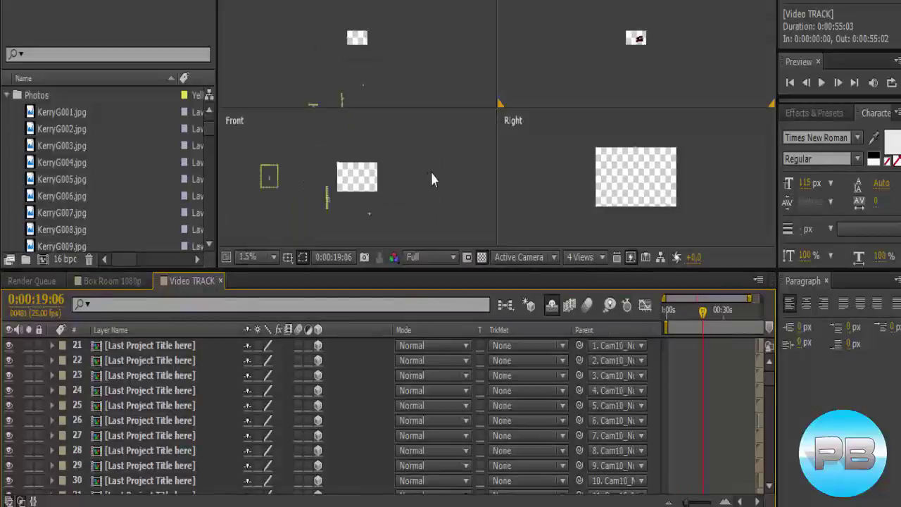
scroll(552, 232, down, 2)
scroll(521, 160, up, 2)
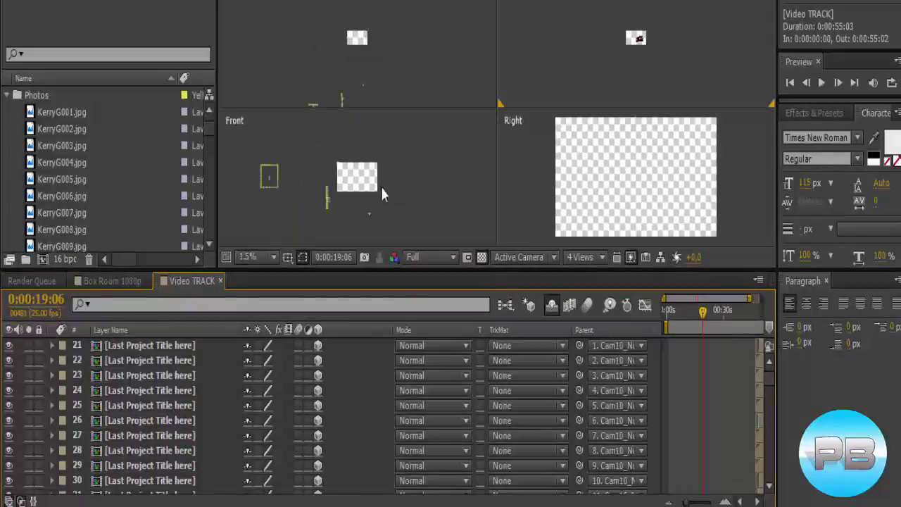
scroll(380, 185, up, 1)
scroll(390, 37, up, 1)
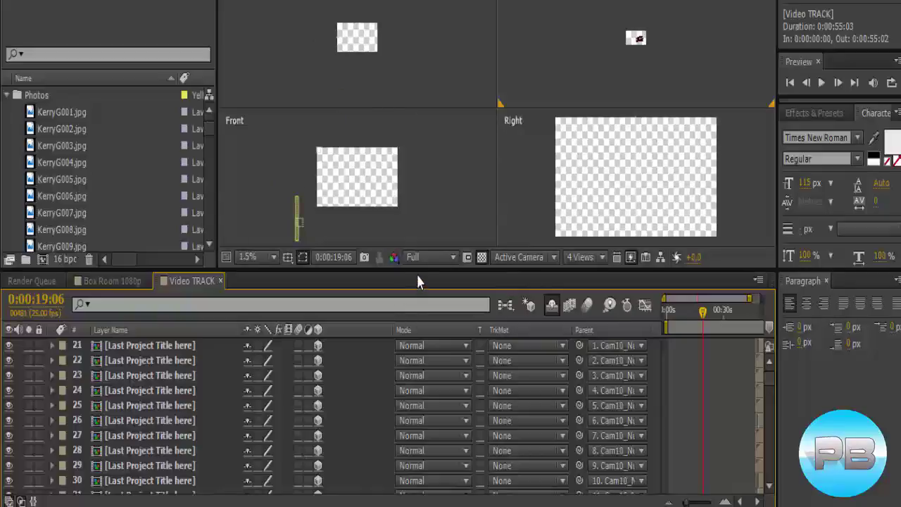
drag(418, 270, 445, 176)
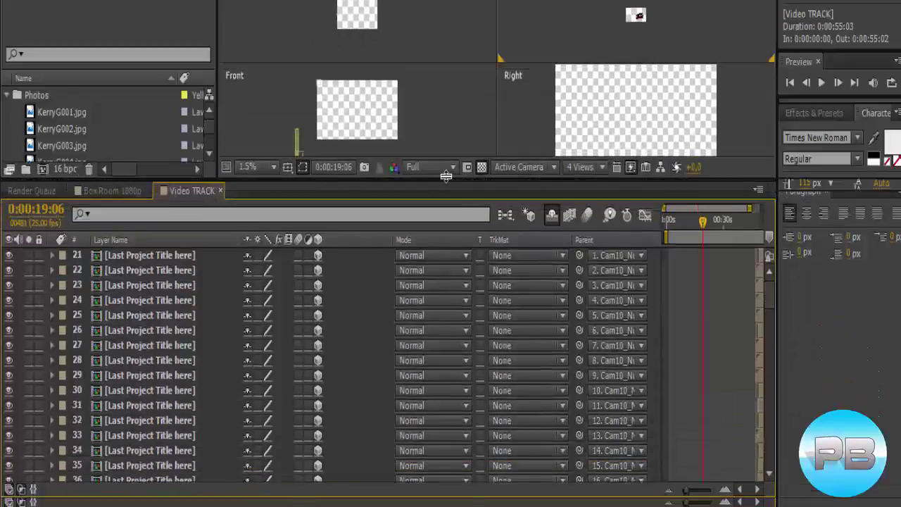
click(451, 168)
click(432, 269)
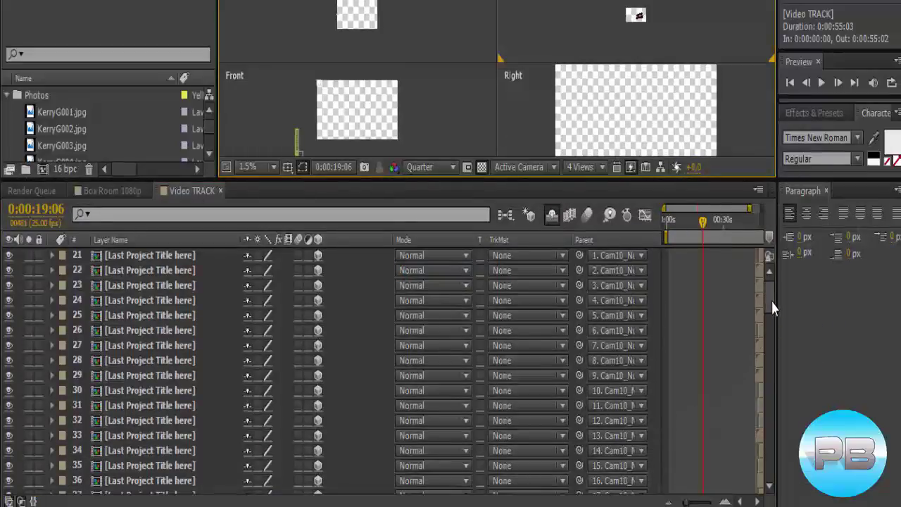
- Hide the switch columns with F4 and select the [Project Title here] layer 180
mouse_move(771, 299)
mouse_down()
mouse_move(781, 441)
mouse_move(770, 493)
mouse_up()
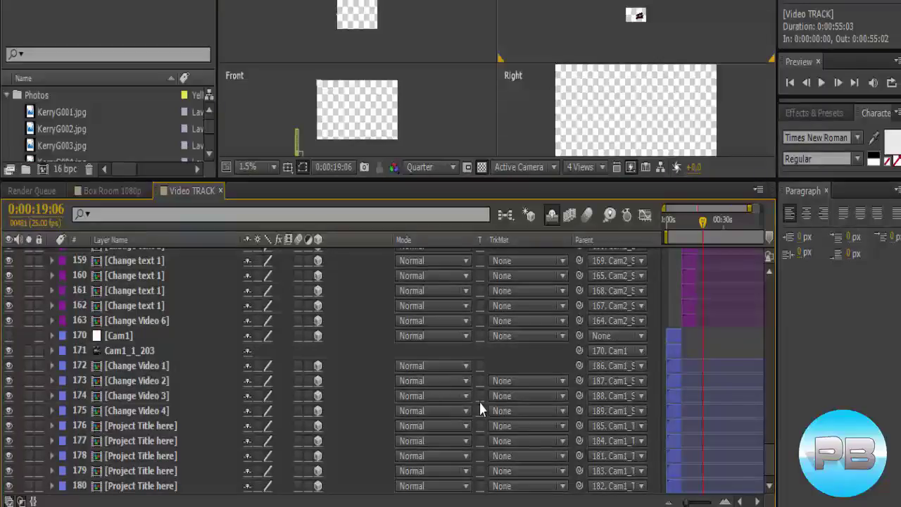
key(F4)
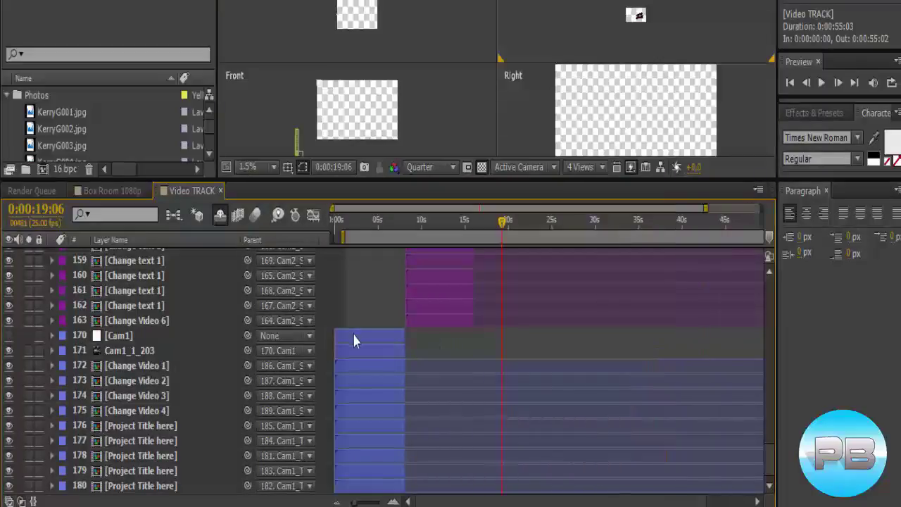
click(139, 486)
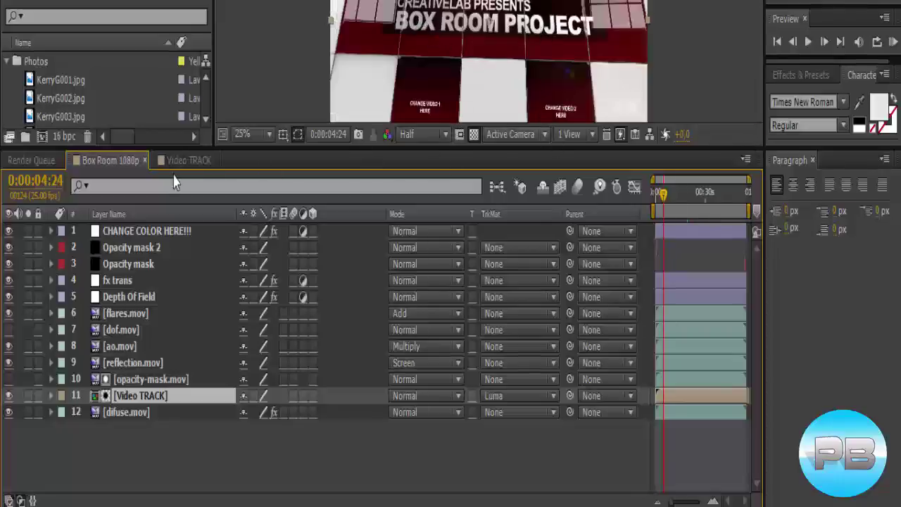
click(185, 161)
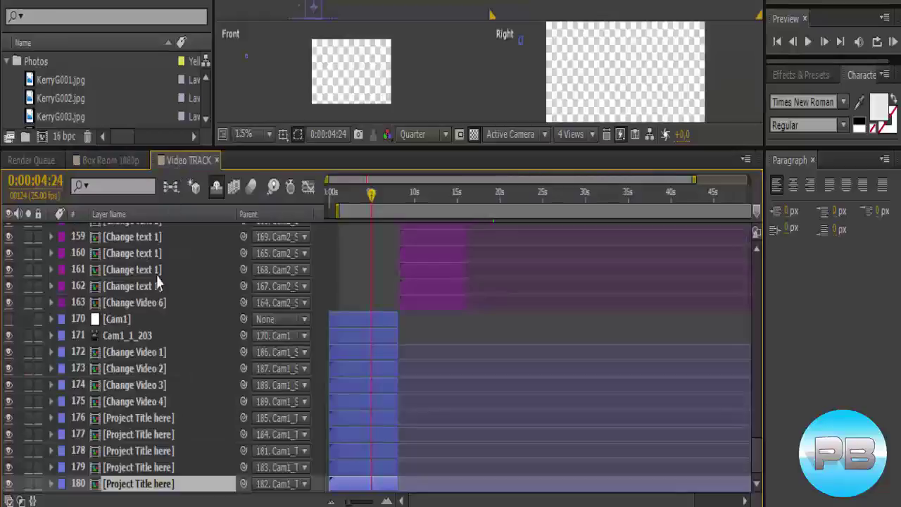
- In the Project Title here precomp, replace the title lines with 'Templates' and 'photoembranco'
double_click(159, 484)
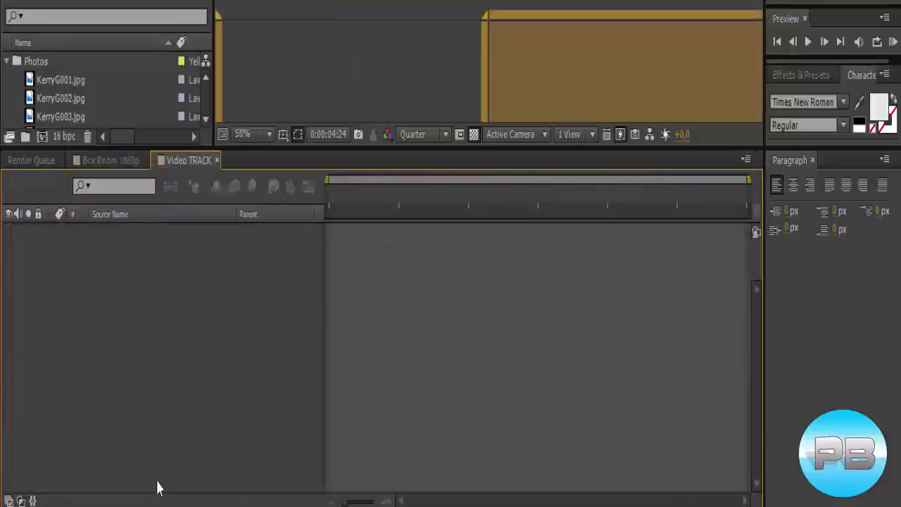
click(130, 236)
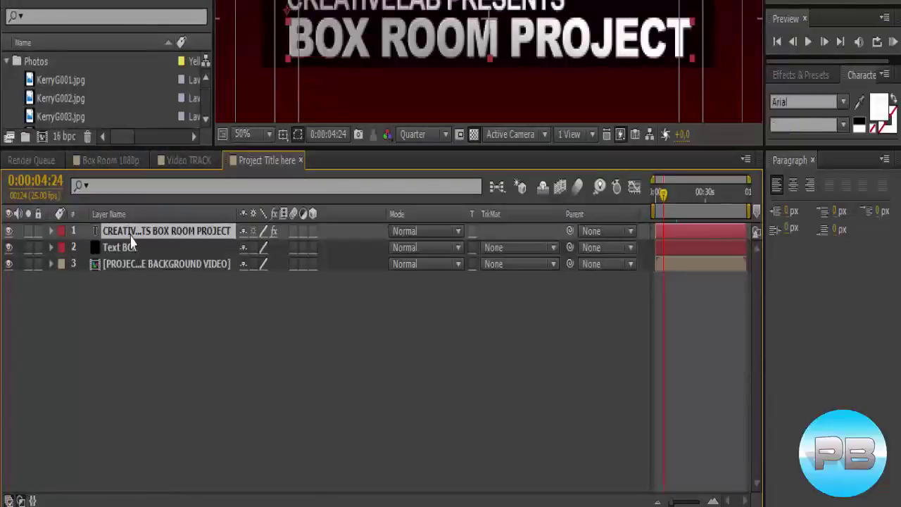
scroll(396, 62, down, 2)
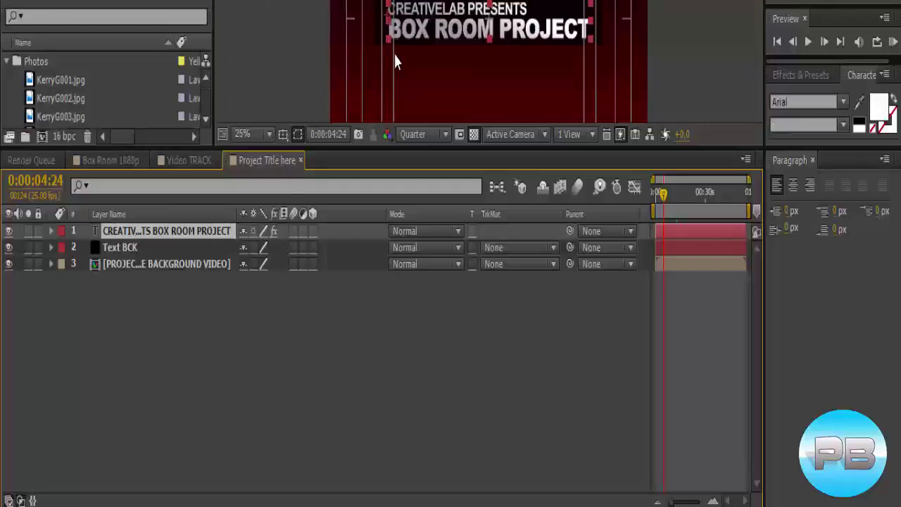
double_click(148, 236)
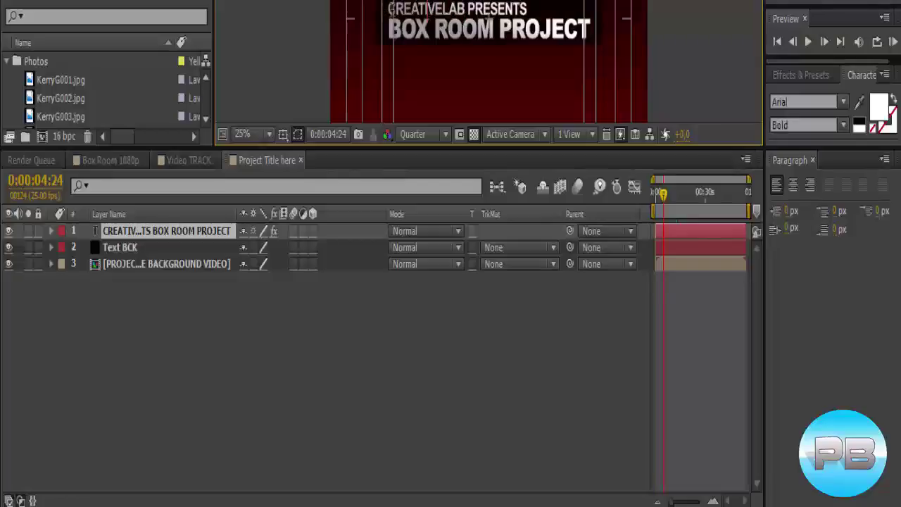
drag(388, 9, 529, 8)
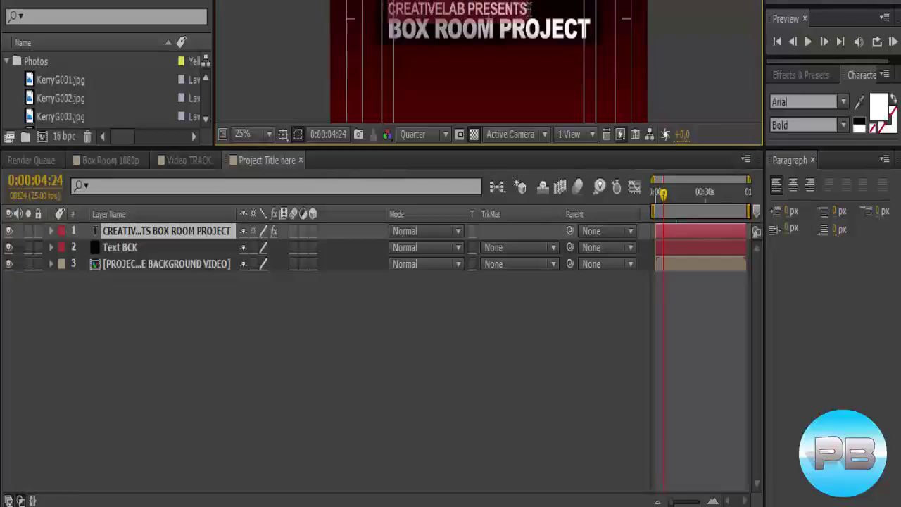
text(Templates)
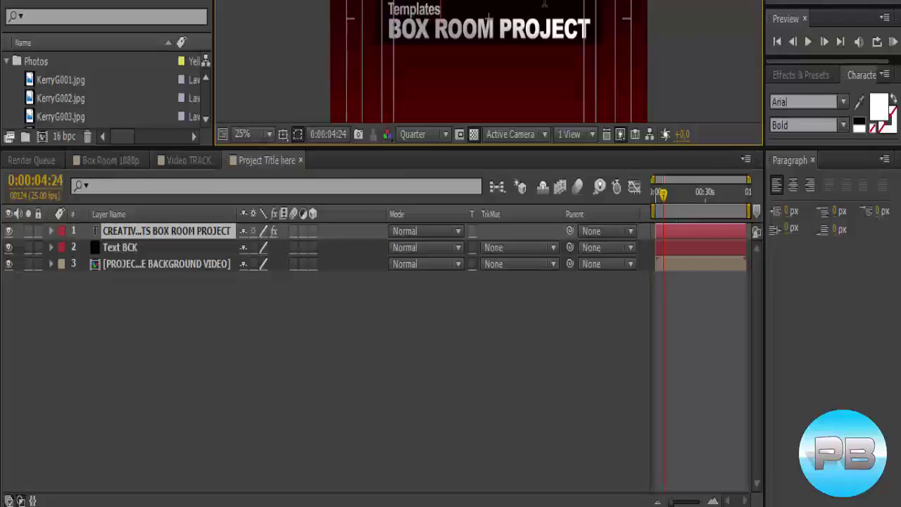
drag(392, 28, 590, 29)
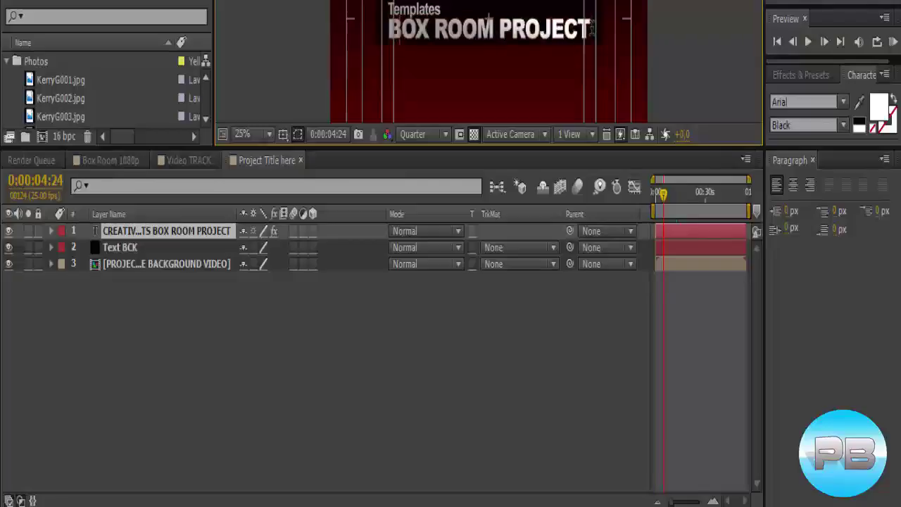
text(photoe)
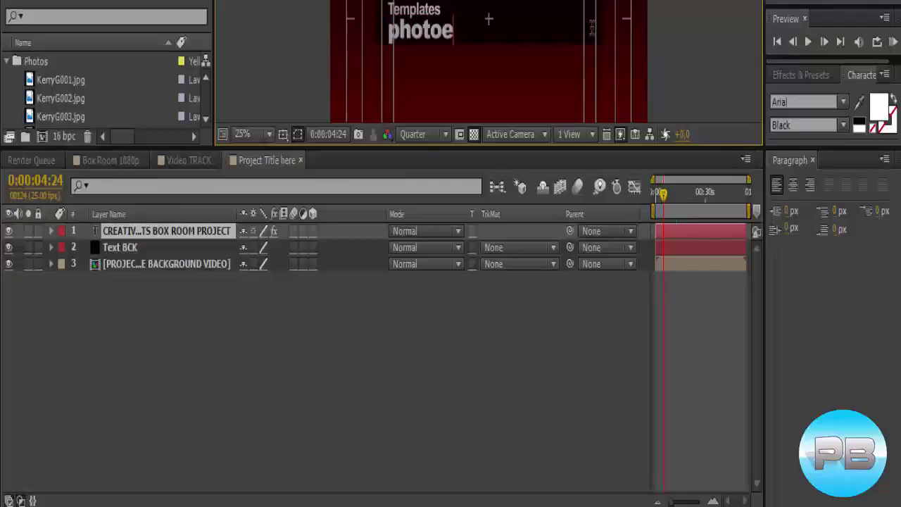
text(mbranco)
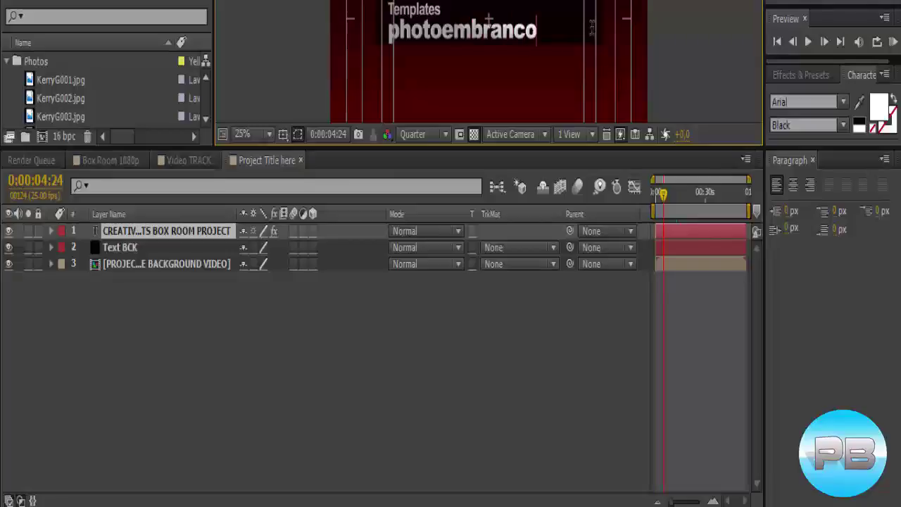
click(223, 318)
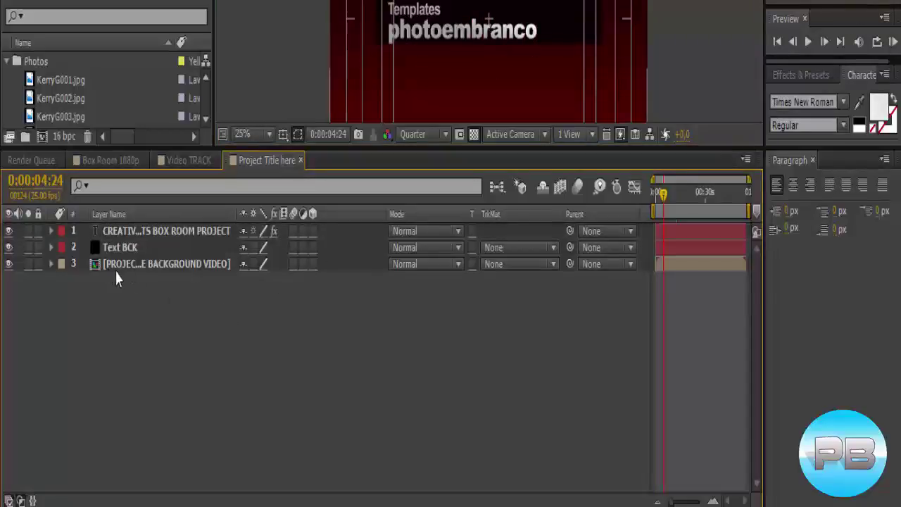
- Open the title background precomp and drop ma56.jpg into its timeline
double_click(133, 267)
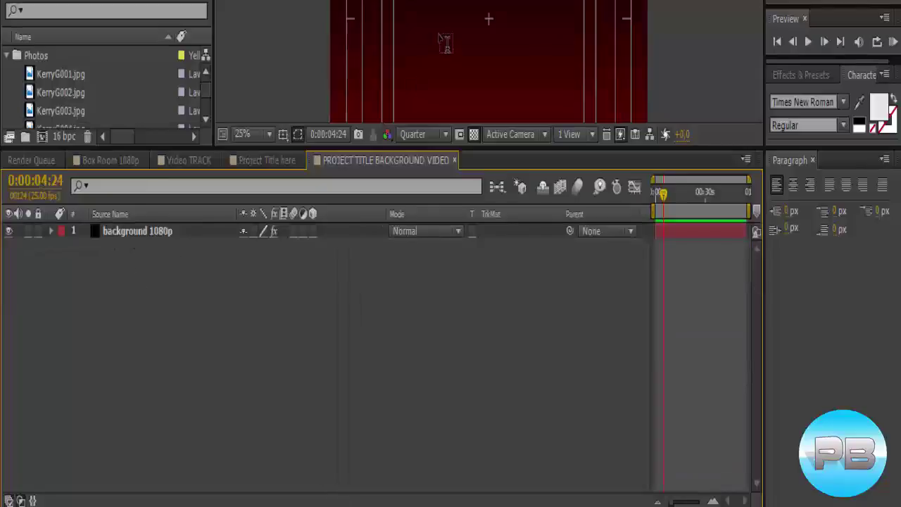
scroll(445, 42, down, 1)
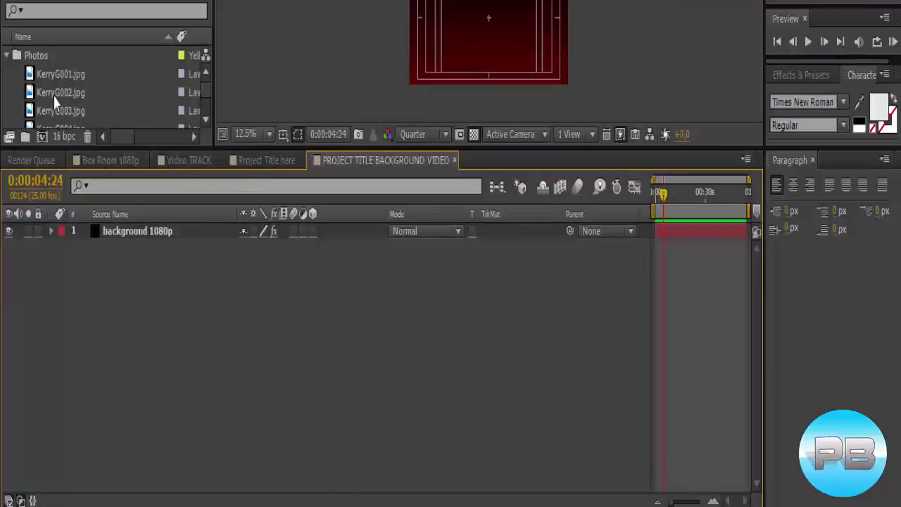
click(49, 77)
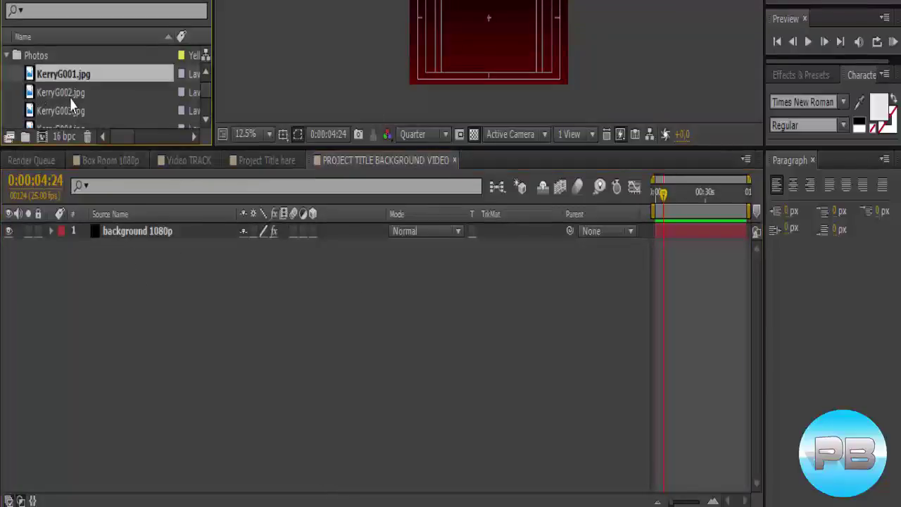
scroll(70, 102, down, 10)
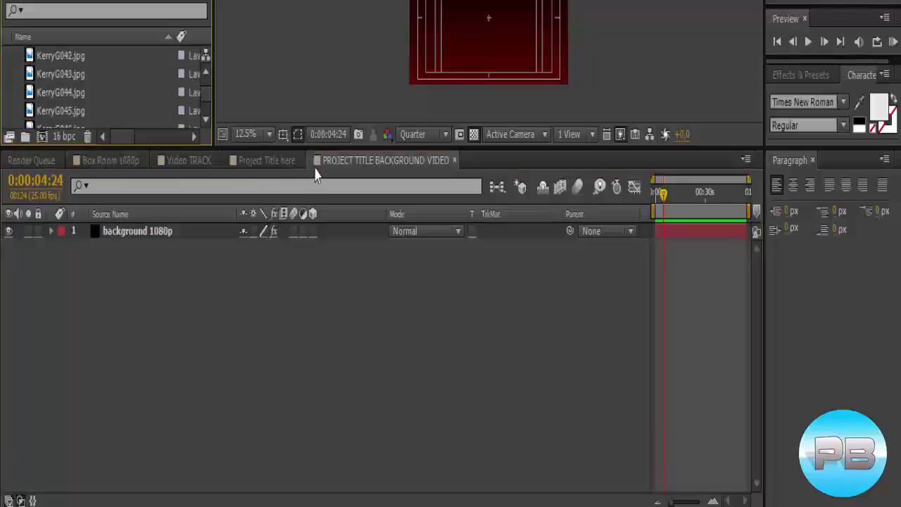
drag(315, 150, 314, 276)
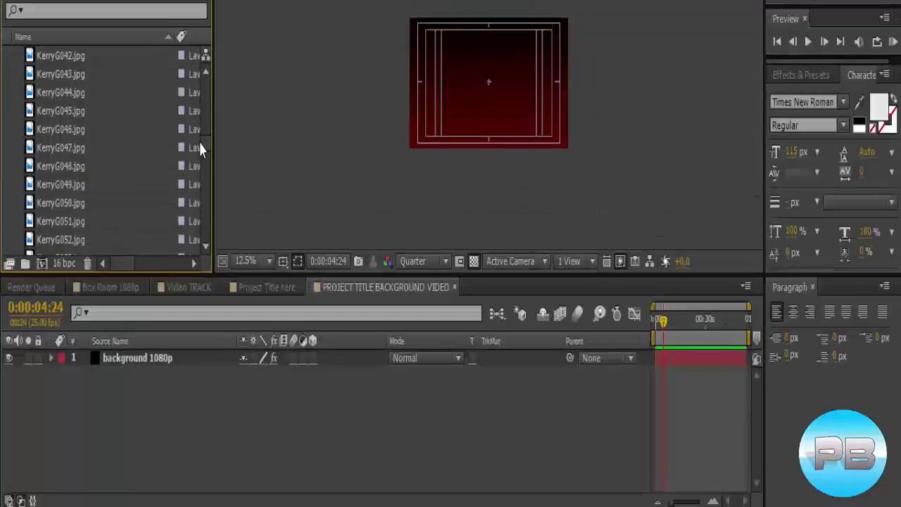
drag(200, 149, 203, 247)
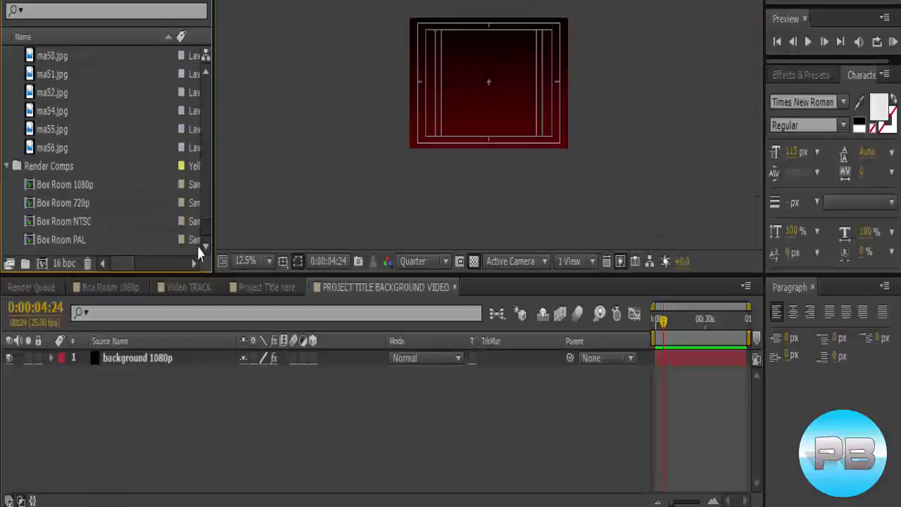
click(65, 151)
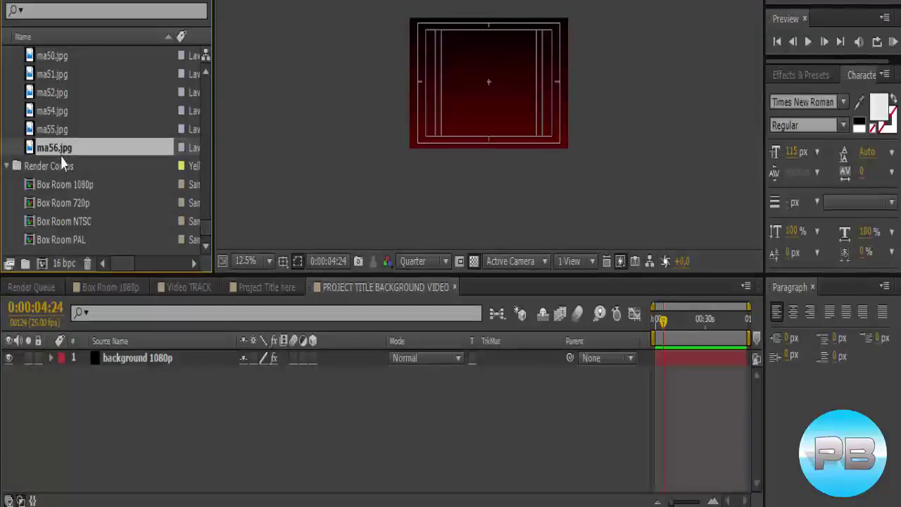
drag(62, 163, 66, 356)
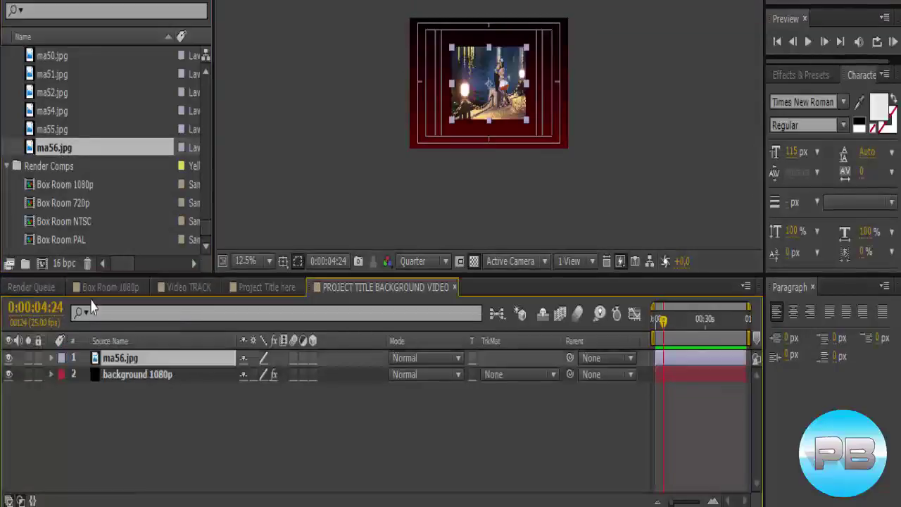
- Fit ma56.jpg to the comp frame, then close the precomps back to Video TRACK
scroll(465, 120, up, 2)
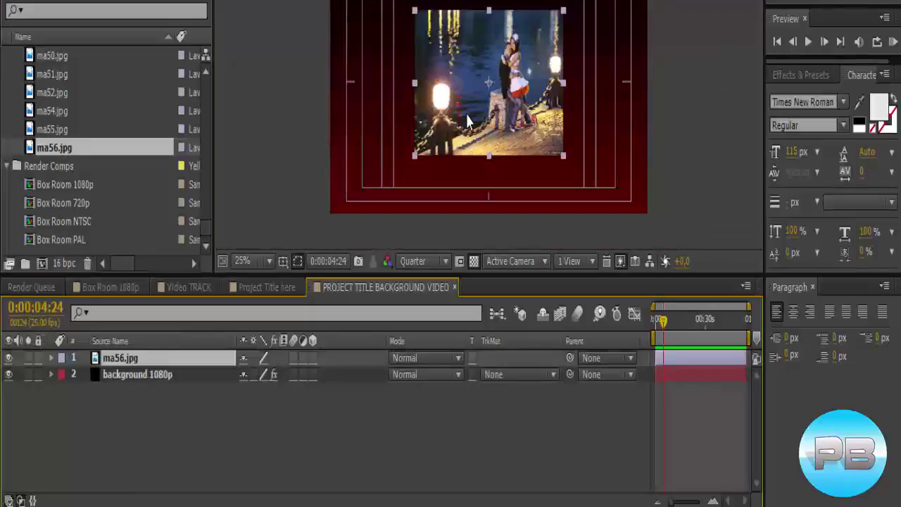
scroll(468, 120, down, 1)
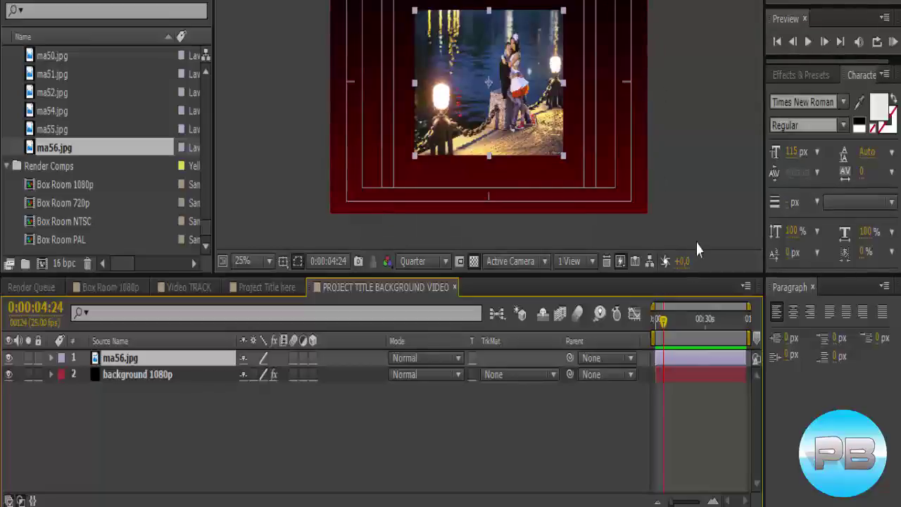
key(ctrl+alt+f)
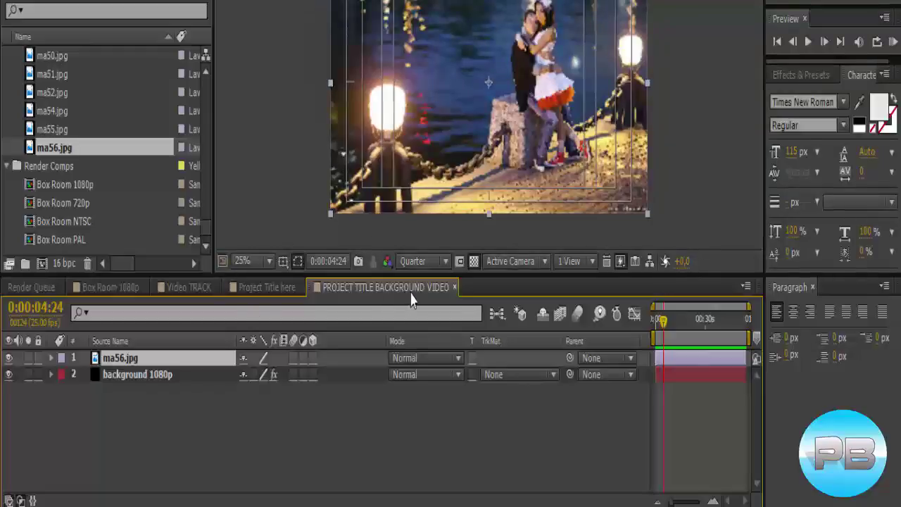
click(455, 287)
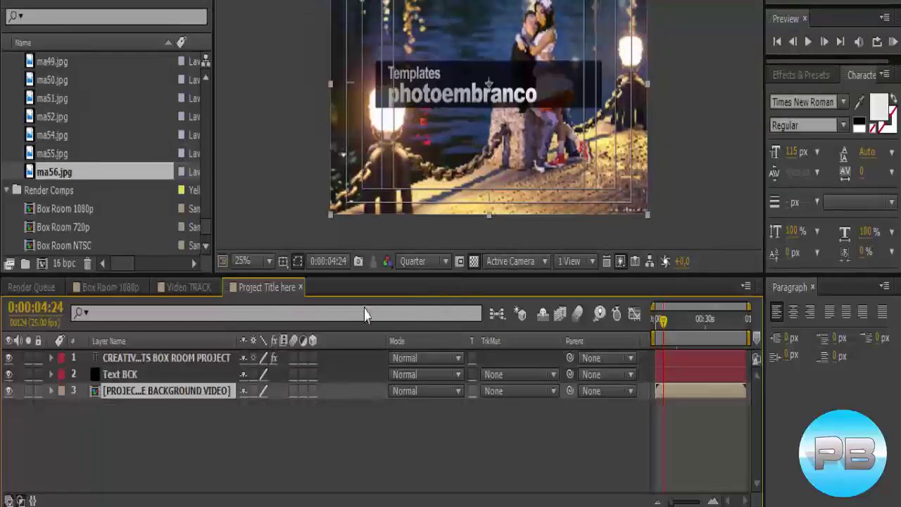
click(301, 287)
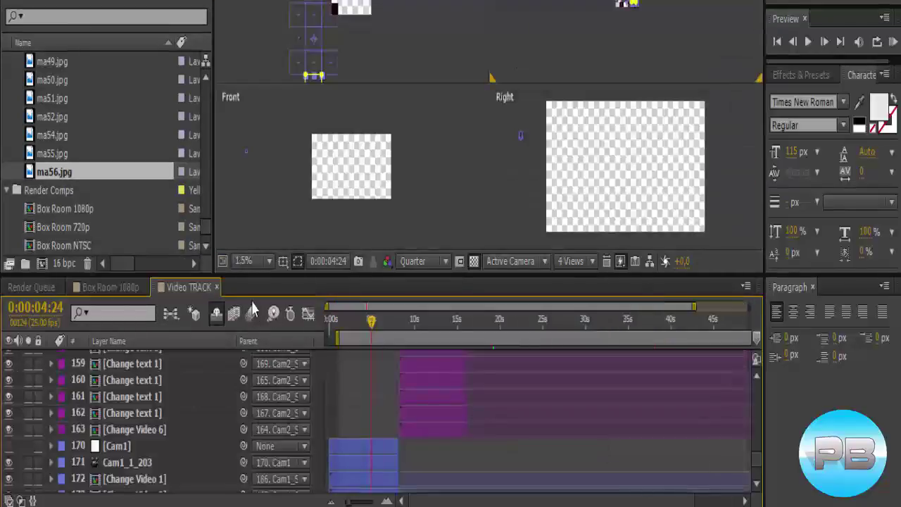
- Preview the new title in Box Room 1080p, then go back to Video TRACK at 0:00:11:03
click(105, 288)
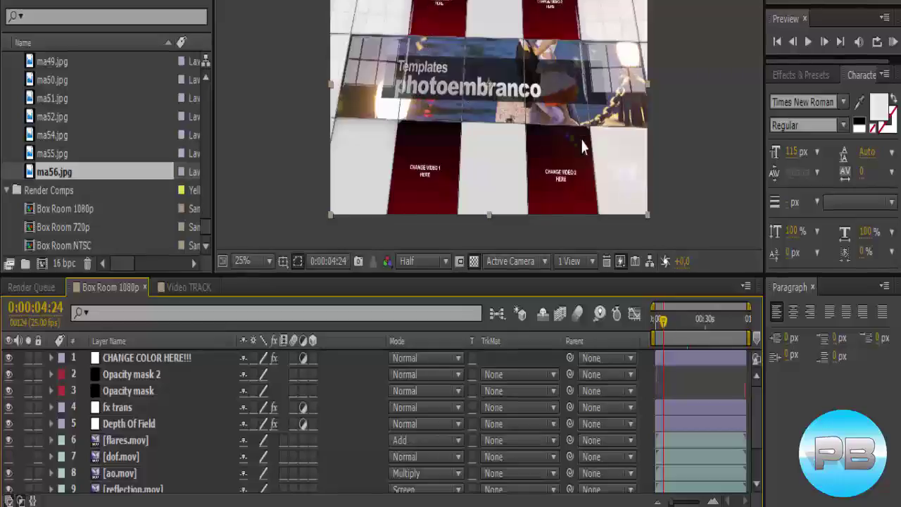
click(184, 287)
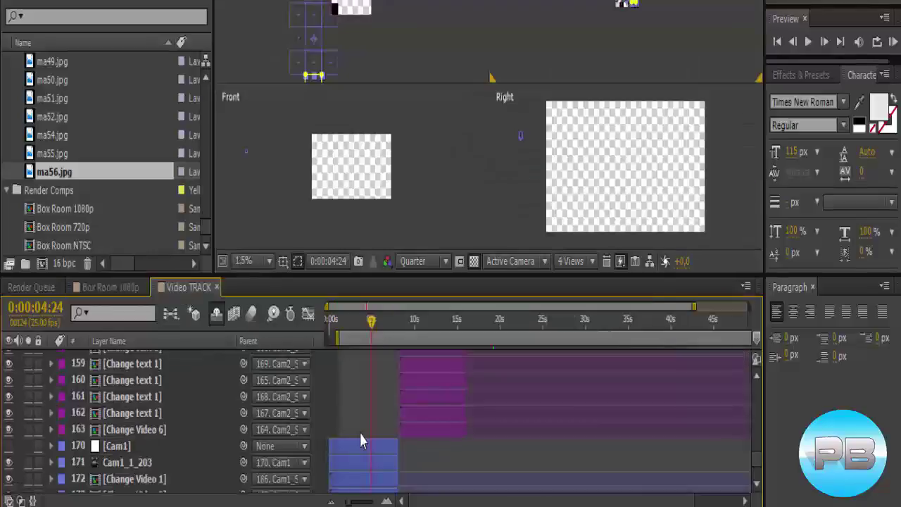
click(424, 329)
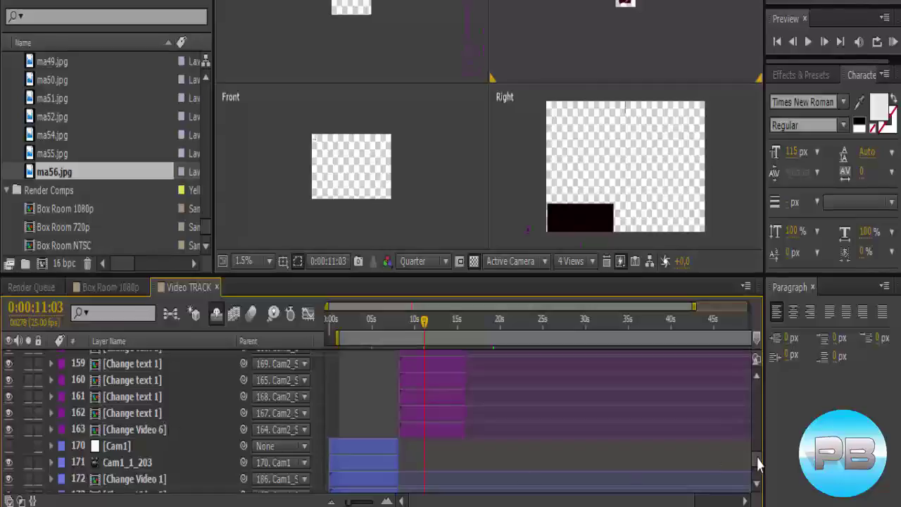
drag(758, 462, 760, 470)
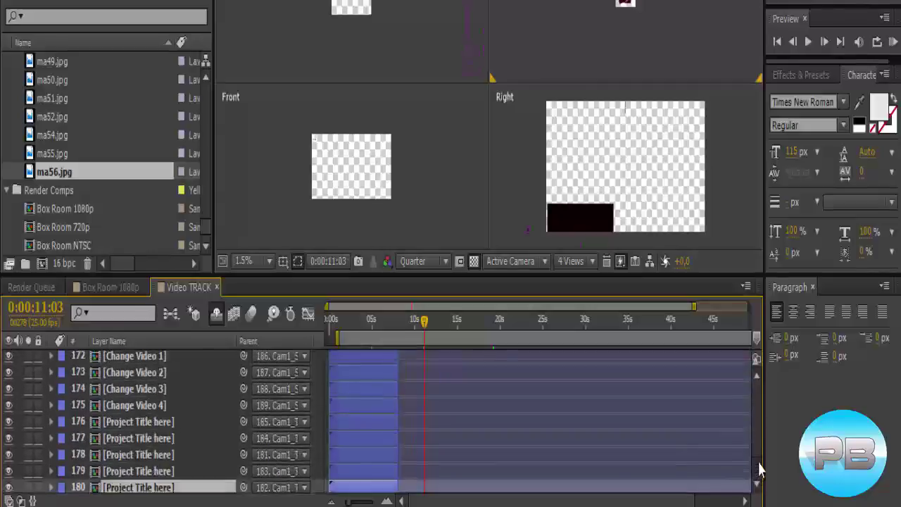
- Open the Change Video 6 placeholder precomp from layer 163
scroll(760, 464, up, 6)
scroll(257, 431, down, 2)
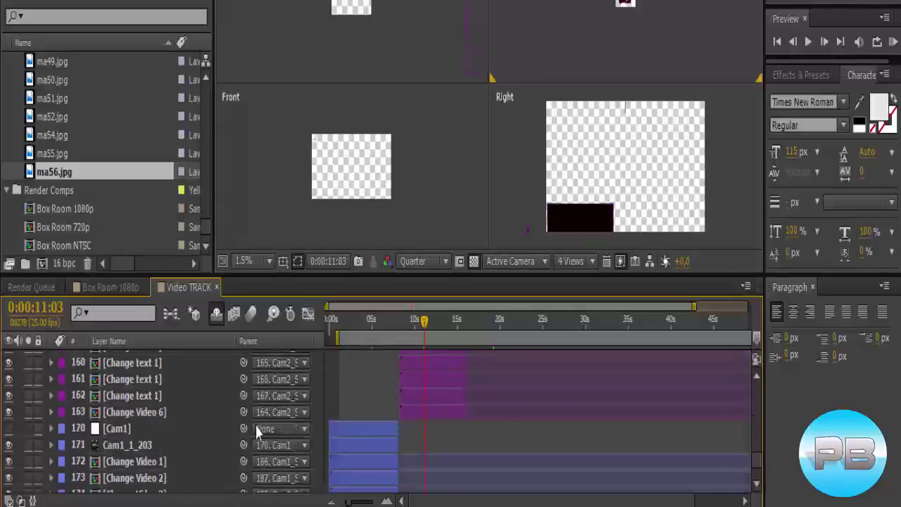
scroll(257, 431, up, 1)
click(135, 447)
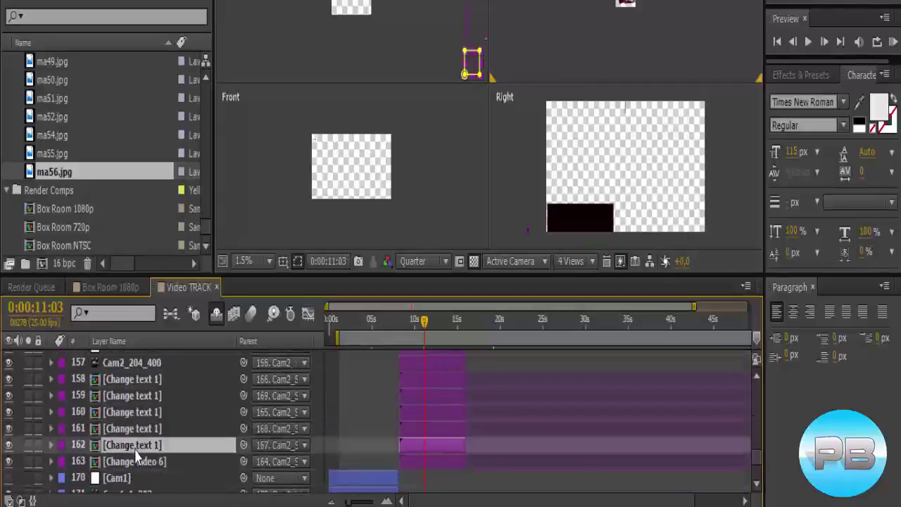
click(136, 463)
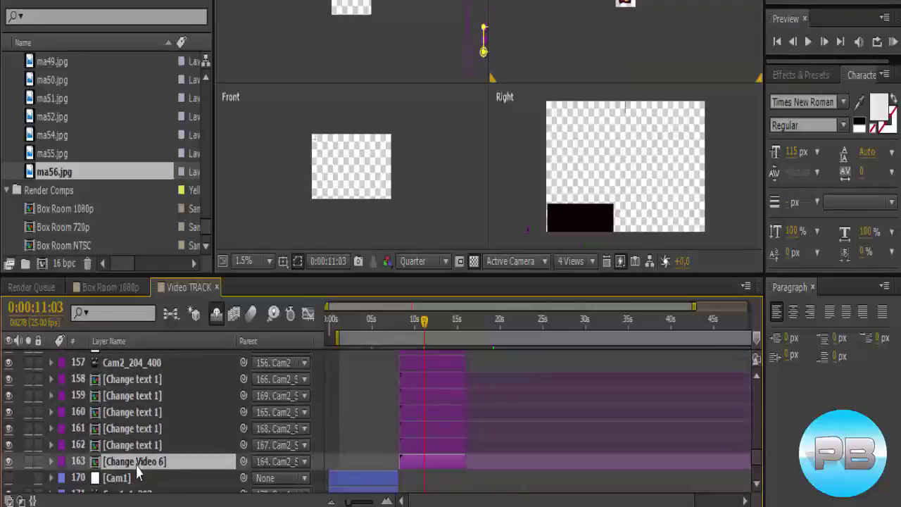
double_click(137, 466)
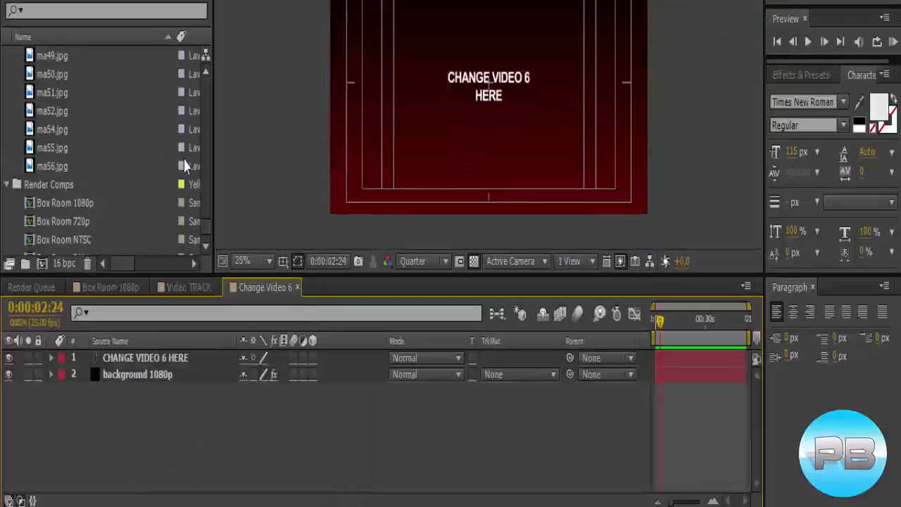
- Add ma54.jpg to the Change Video 6 comp and scale it to fill the frame
click(56, 132)
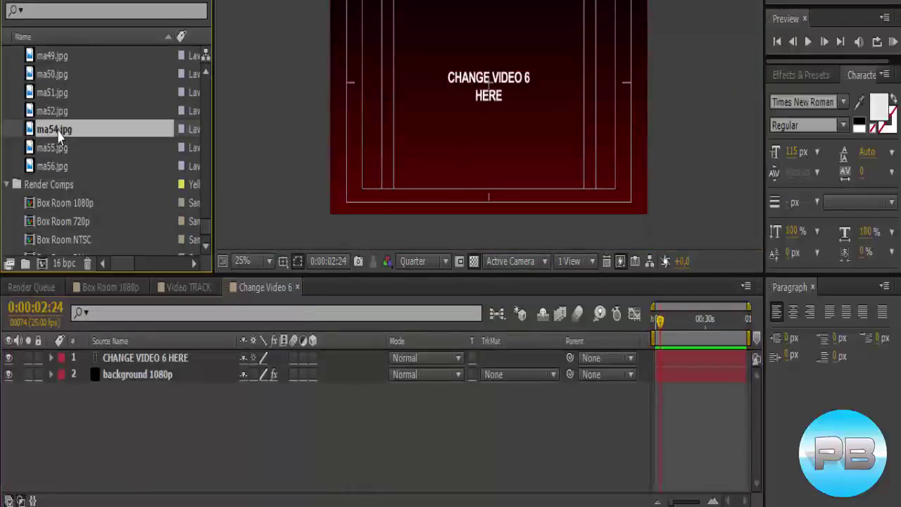
mouse_move(59, 138)
mouse_down()
mouse_move(61, 360)
mouse_move(70, 358)
mouse_up()
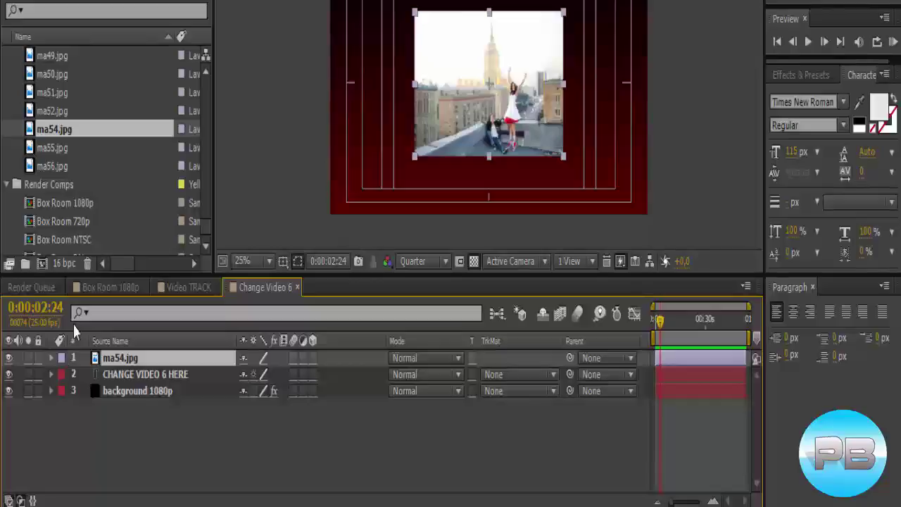
key(ctrl+alt+f)
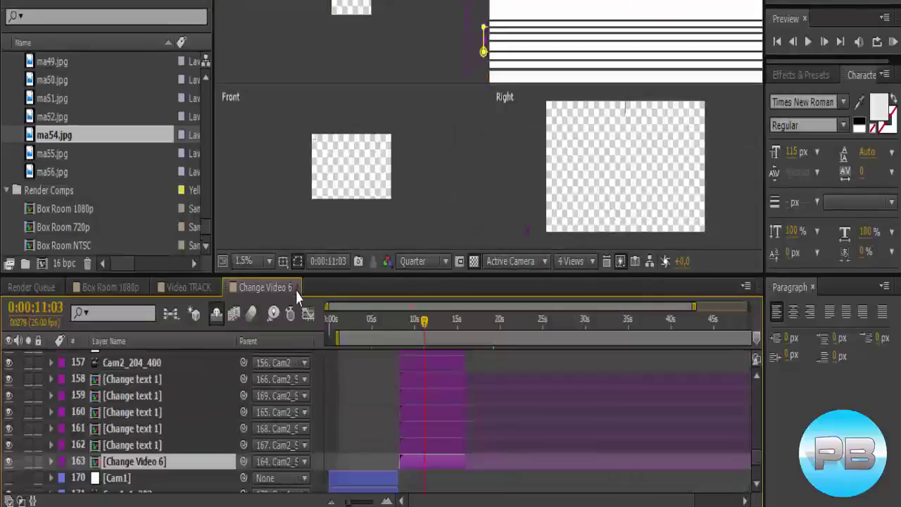
- In Box Room 1080p, hide switches and modes and scrub the opening seconds to 0:00:02:24
click(296, 288)
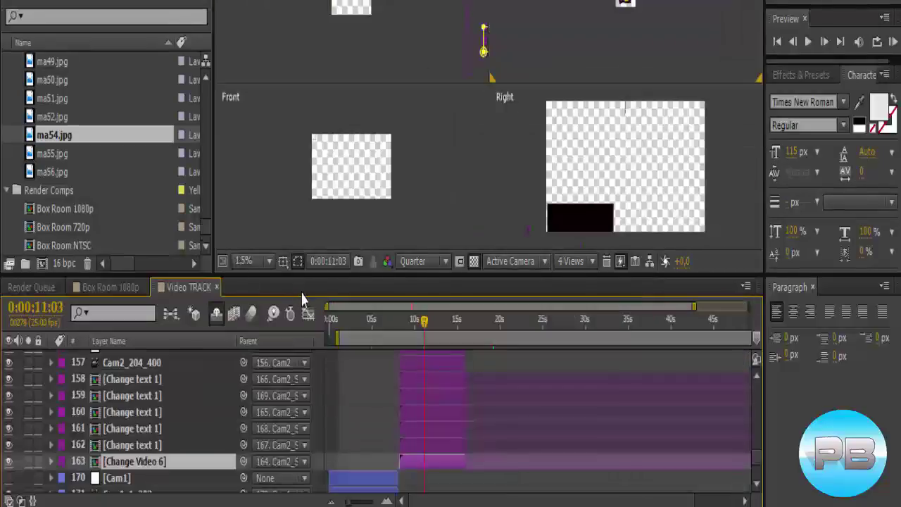
click(117, 290)
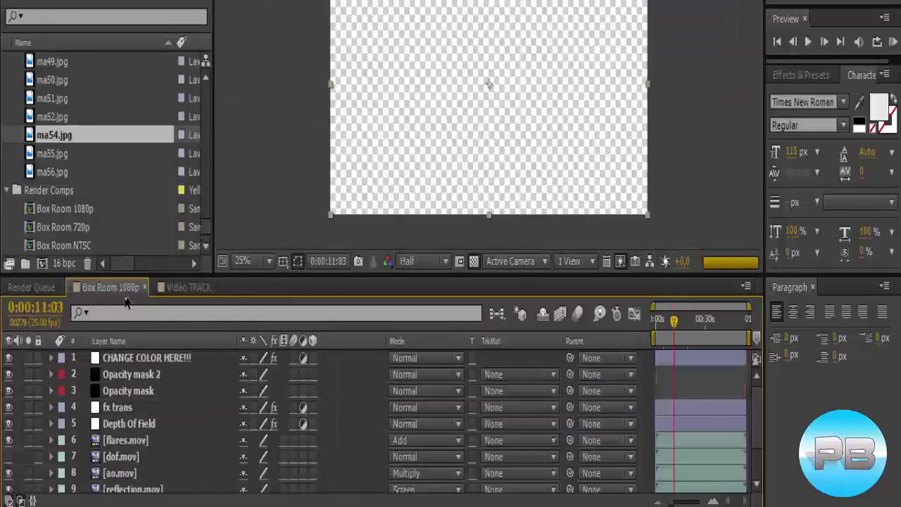
drag(672, 325, 668, 327)
click(664, 337)
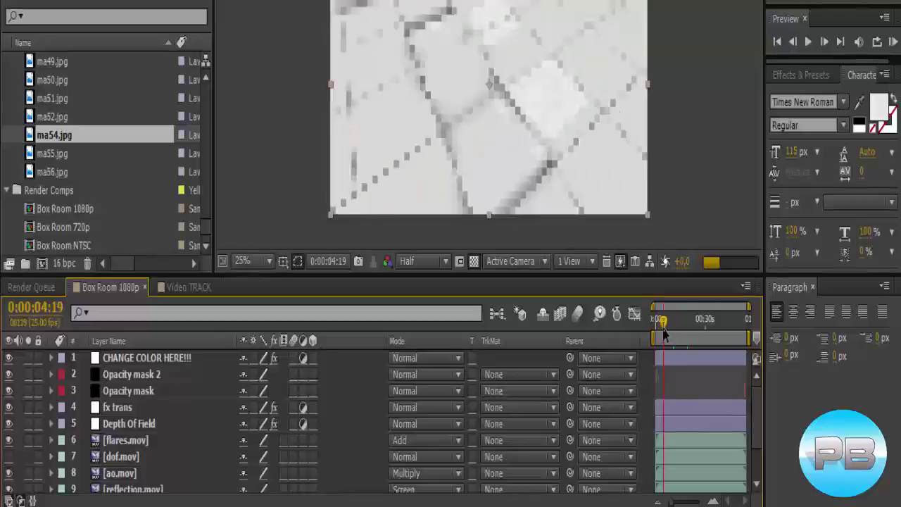
key(F4)
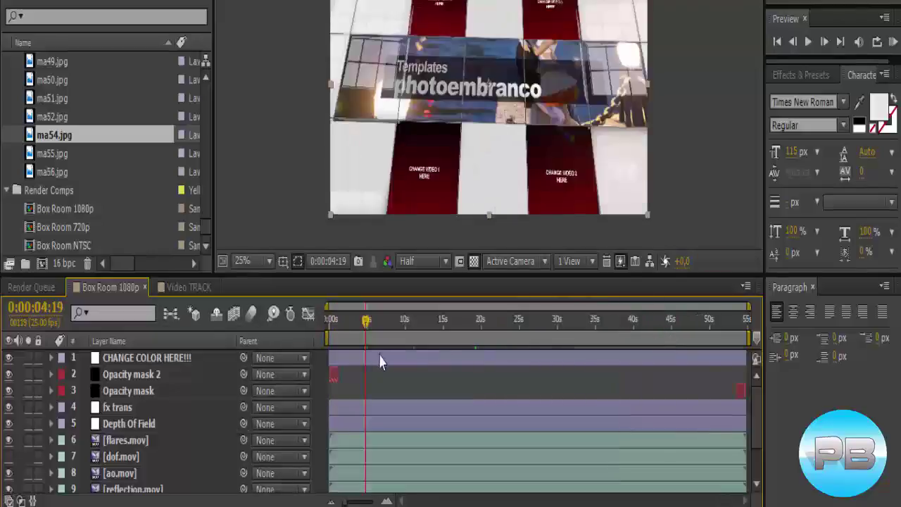
mouse_move(366, 334)
mouse_down()
mouse_move(331, 339)
mouse_move(338, 324)
mouse_move(347, 334)
mouse_up()
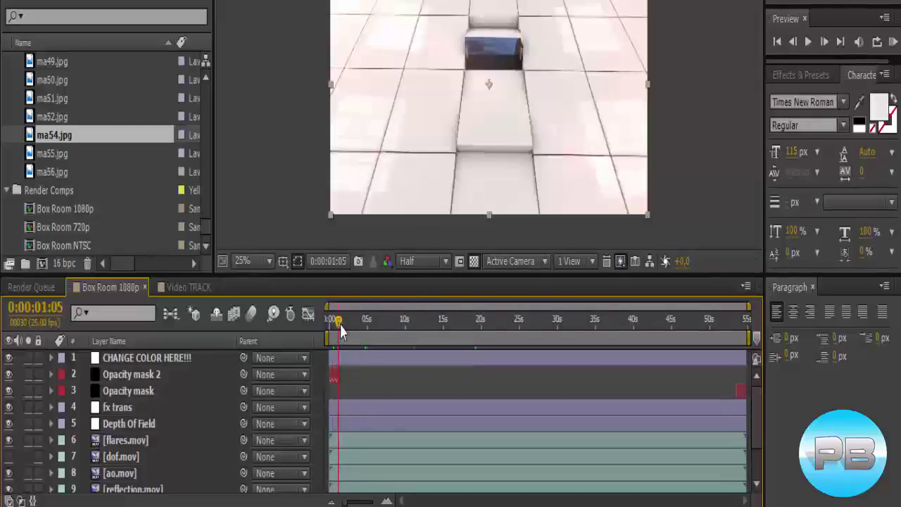
drag(337, 320, 345, 331)
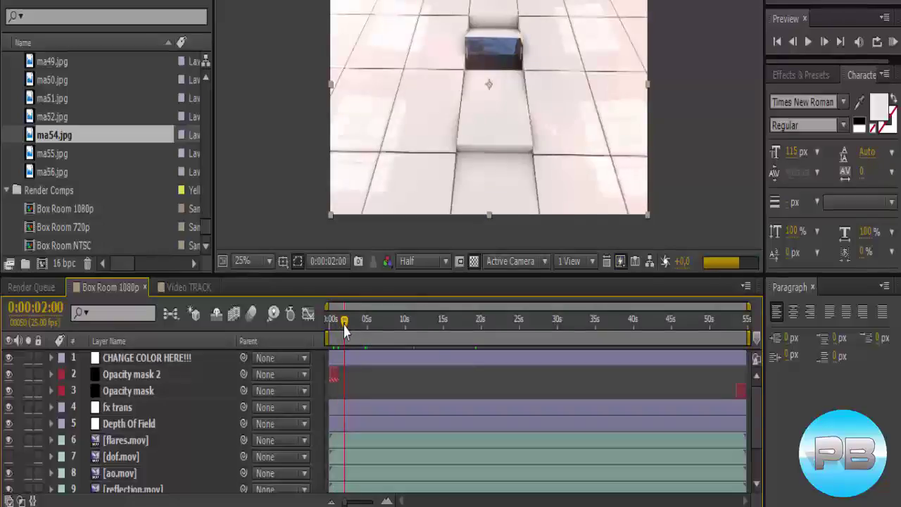
drag(344, 331, 373, 342)
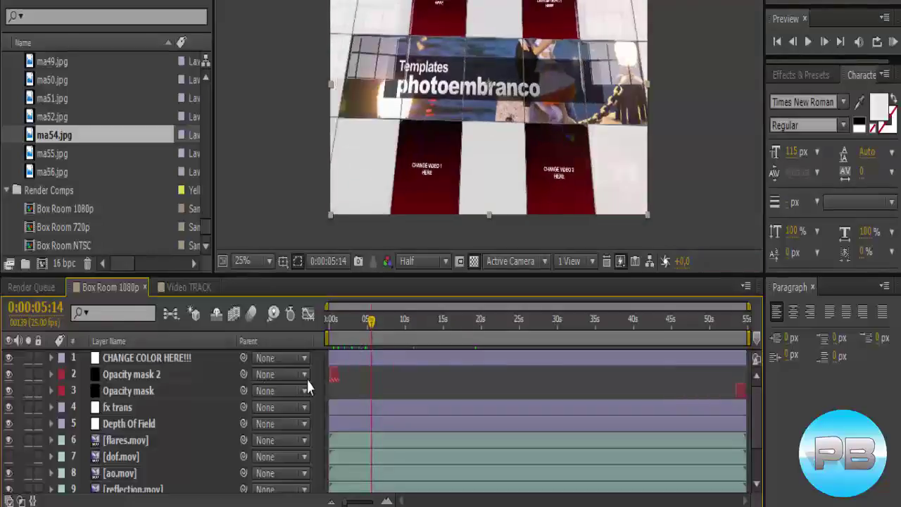
- In Video TRACK, inspect the Project Title precomp for the photoembranco title, then close it
click(189, 287)
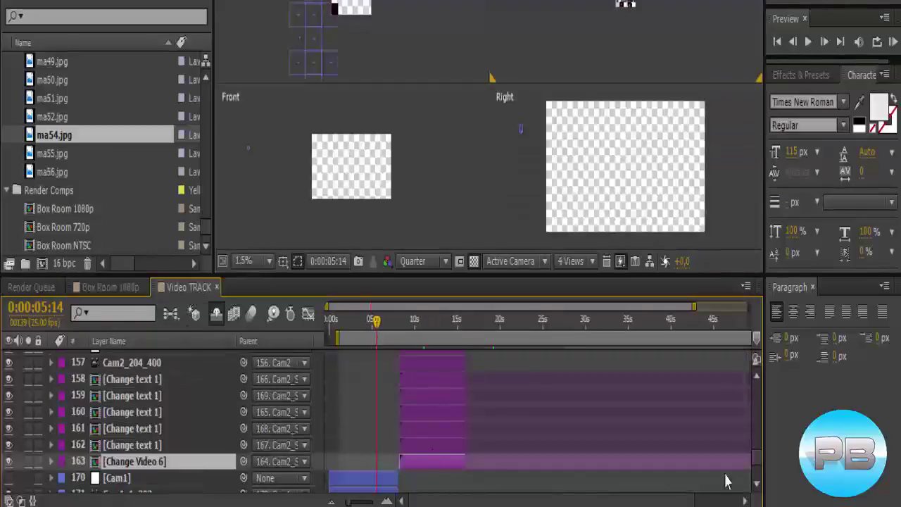
scroll(757, 468, down, 5)
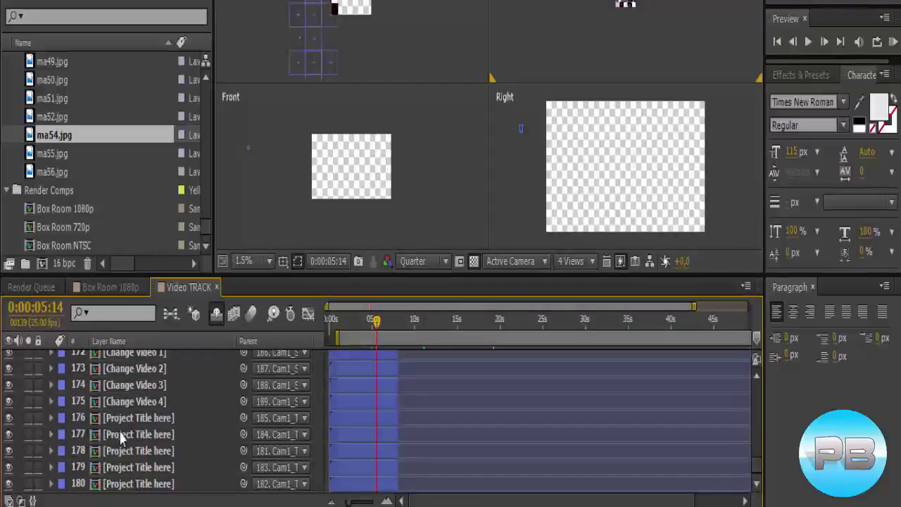
click(136, 407)
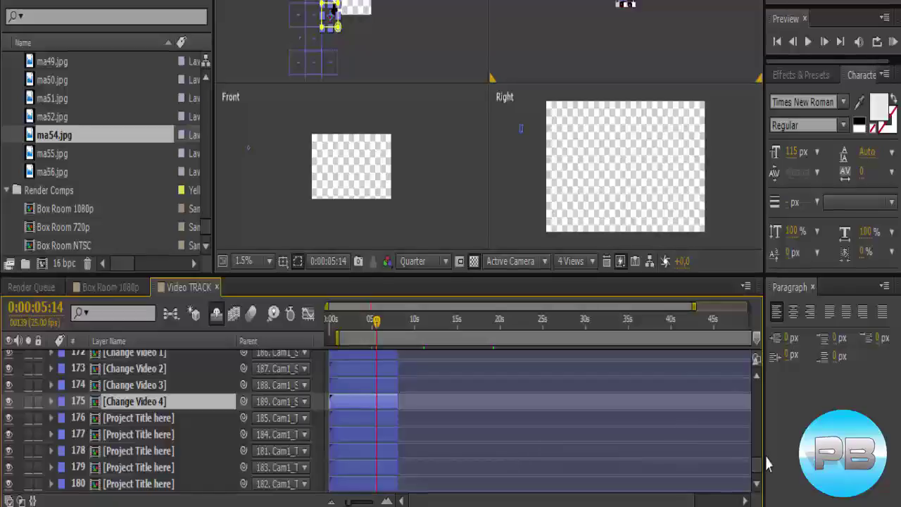
mouse_move(758, 481)
mouse_down()
mouse_move(757, 472)
mouse_move(759, 482)
mouse_up()
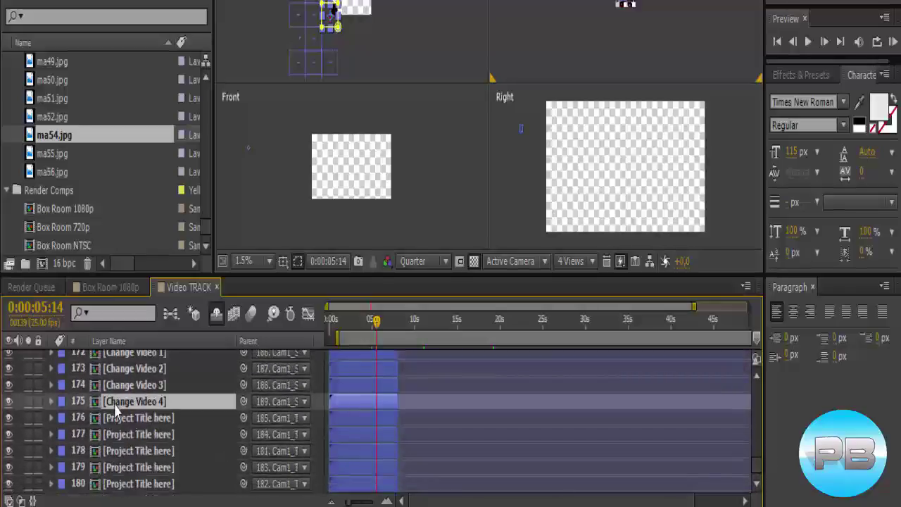
double_click(147, 484)
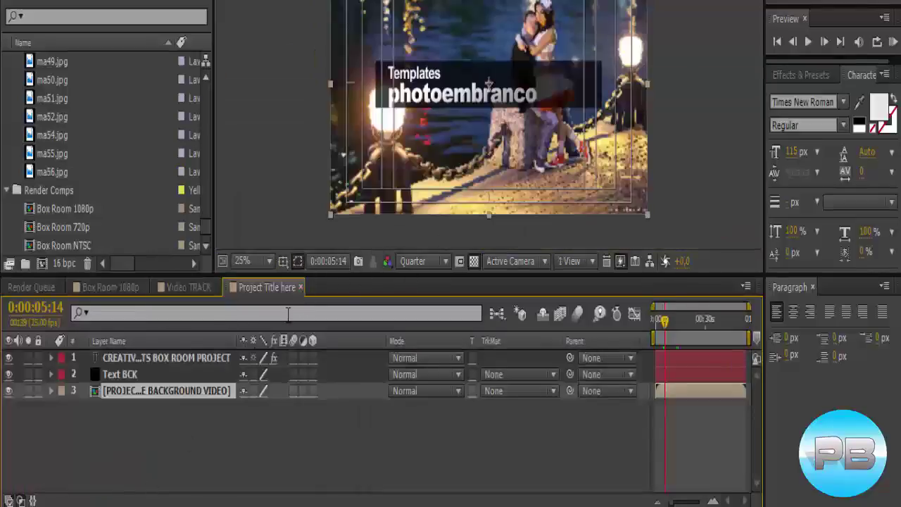
click(300, 287)
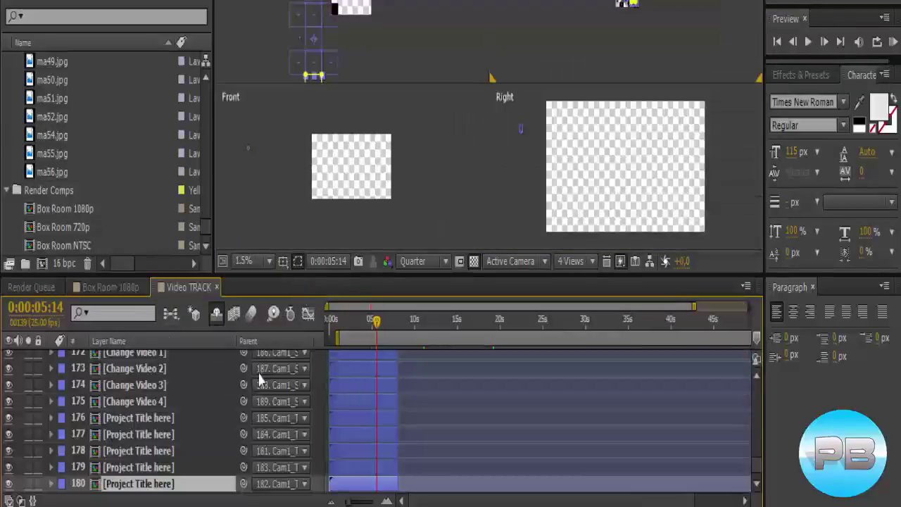
- Place ma52.jpg in the Change Video 4 precomp fitted to the frame, then view Box Room 1080p
click(127, 405)
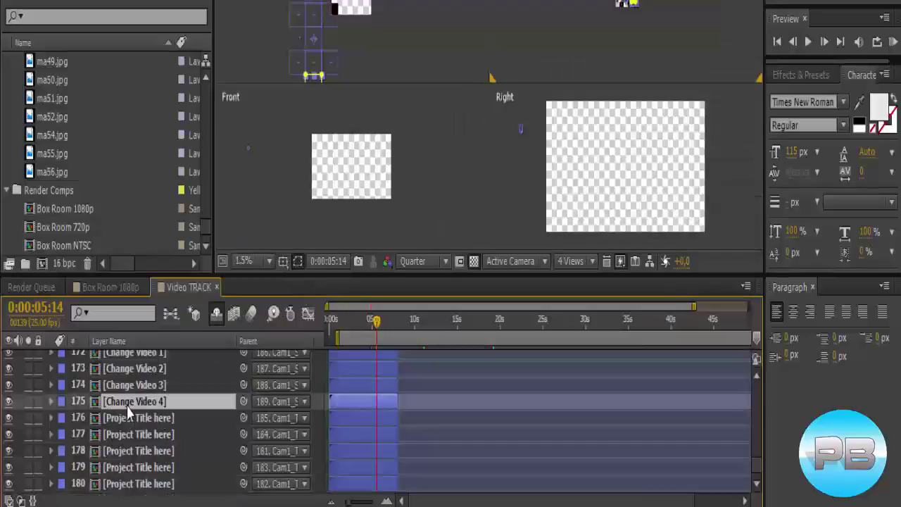
double_click(128, 412)
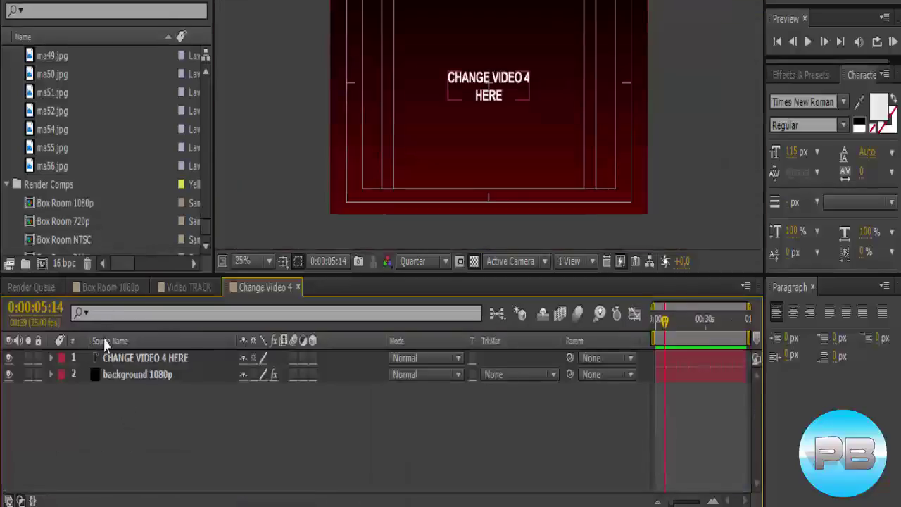
click(57, 117)
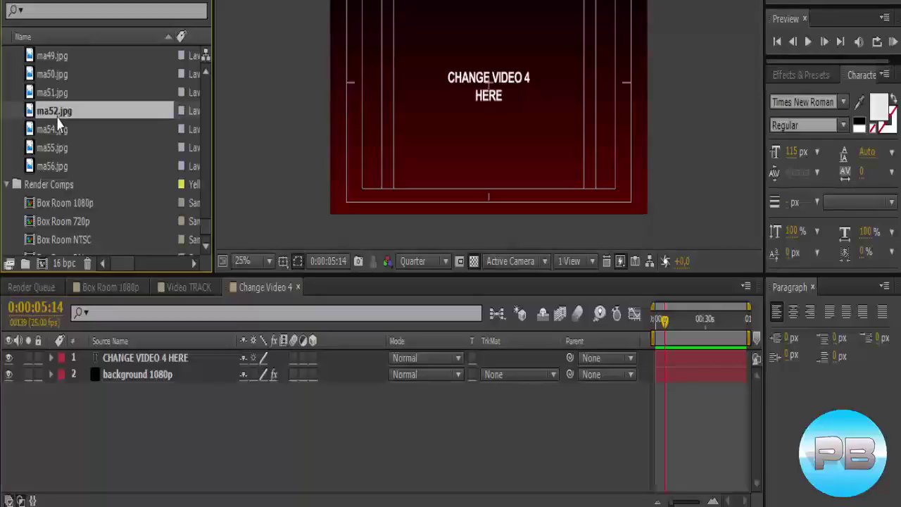
drag(57, 120, 95, 358)
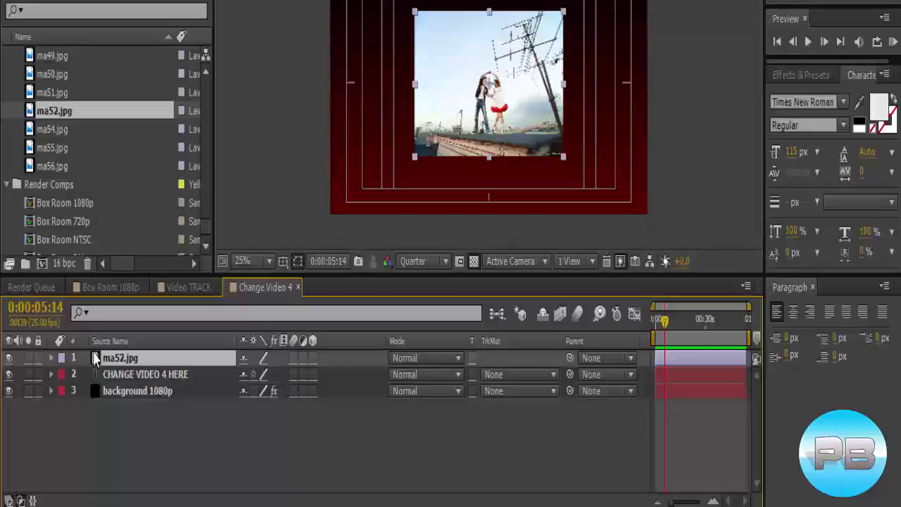
key(ctrl+alt+f)
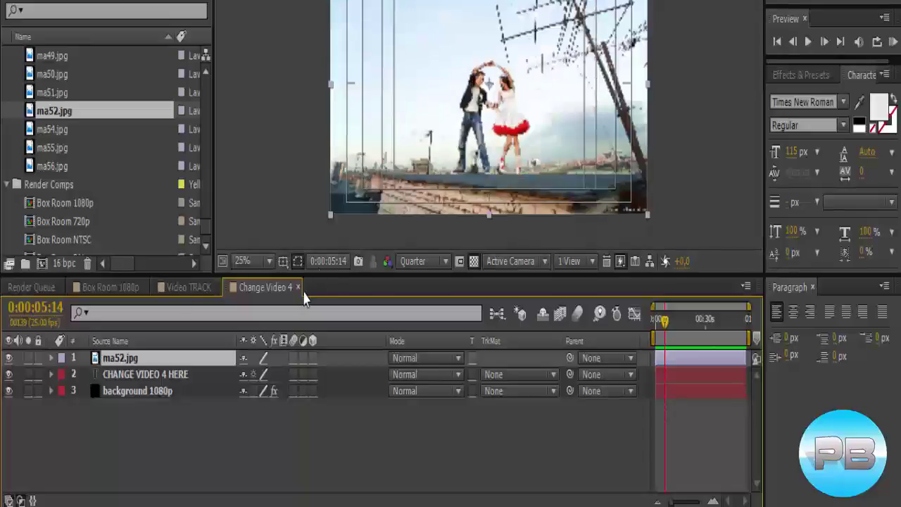
click(298, 287)
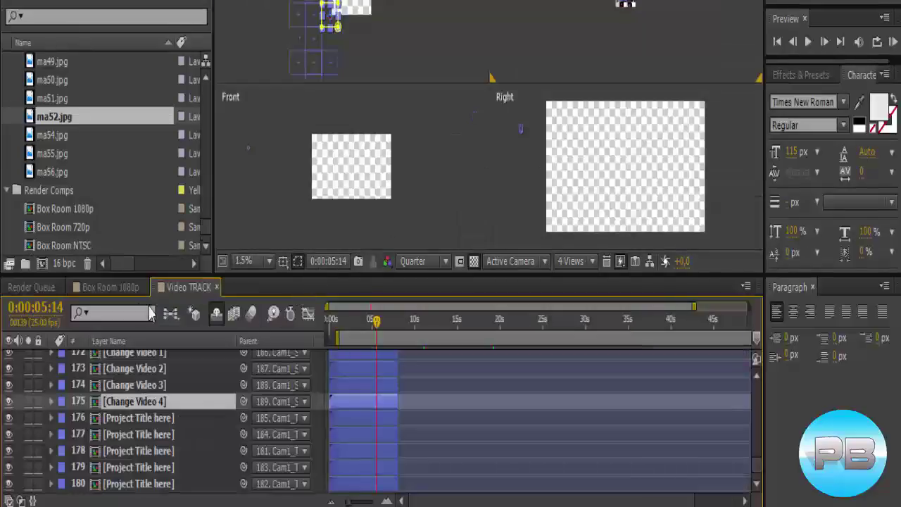
click(117, 289)
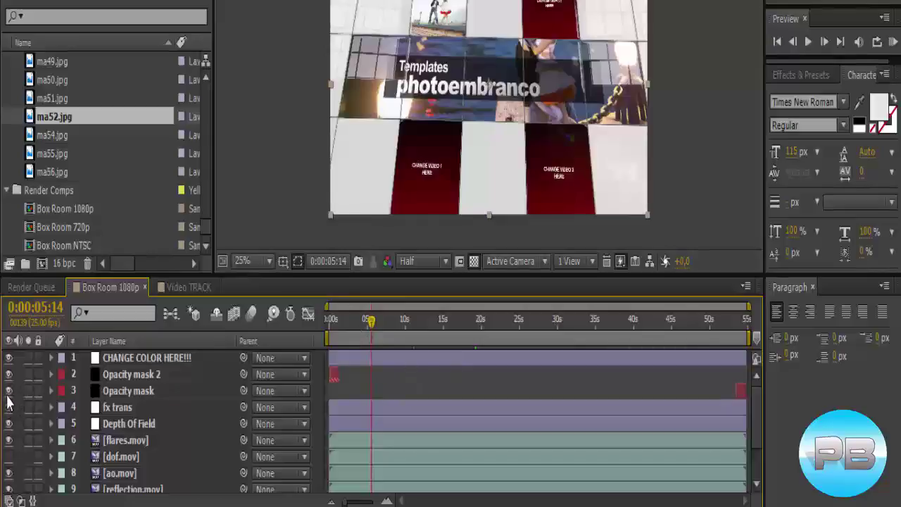
- Check Box Room 1080p, then open the Change Video 3 precomp from Video TRACK
click(177, 288)
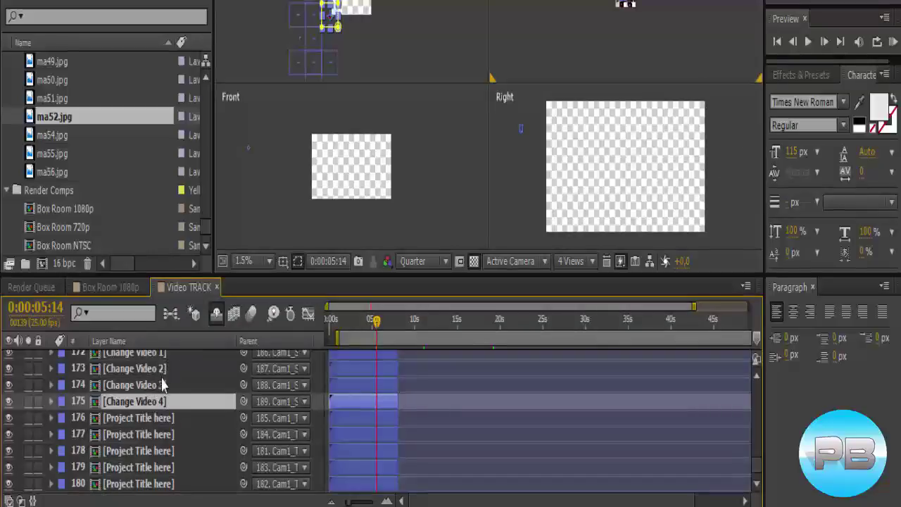
click(112, 287)
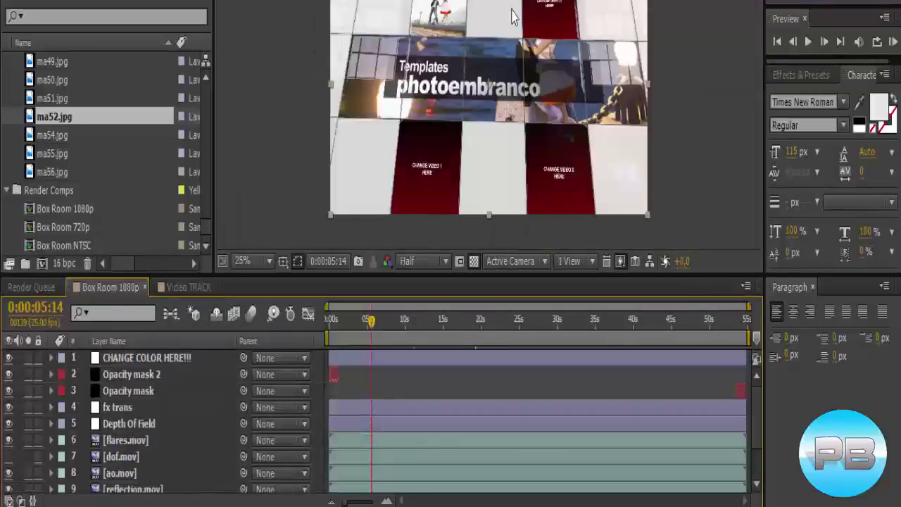
click(189, 287)
double_click(139, 385)
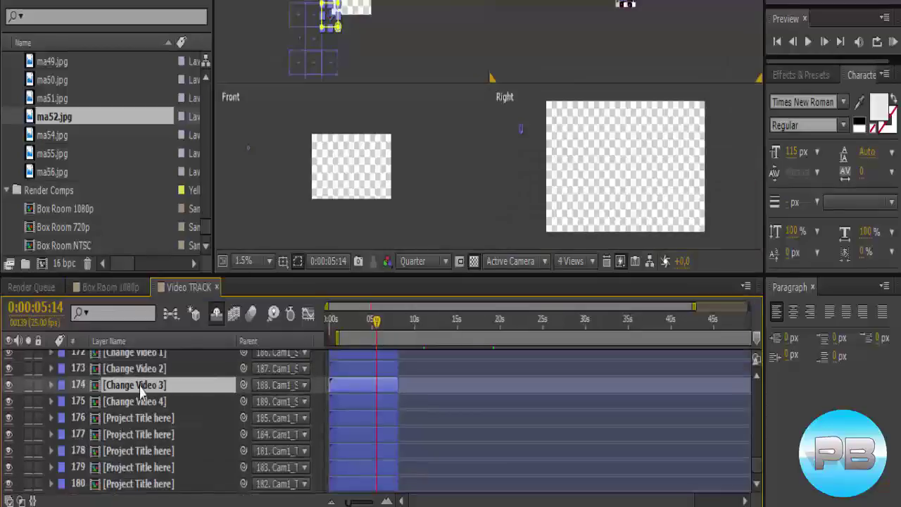
- Add ma50.jpg to Change Video 3, scale it to fill the frame, and close the precomp
click(55, 92)
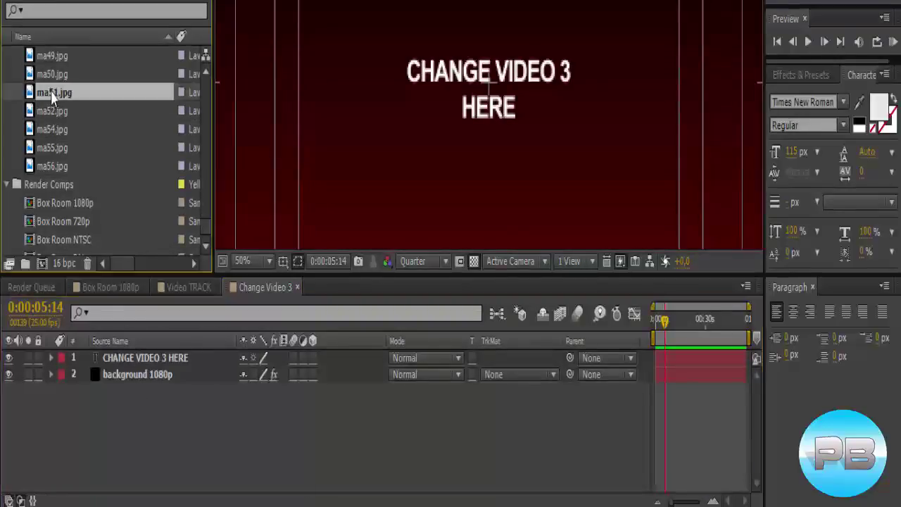
click(58, 76)
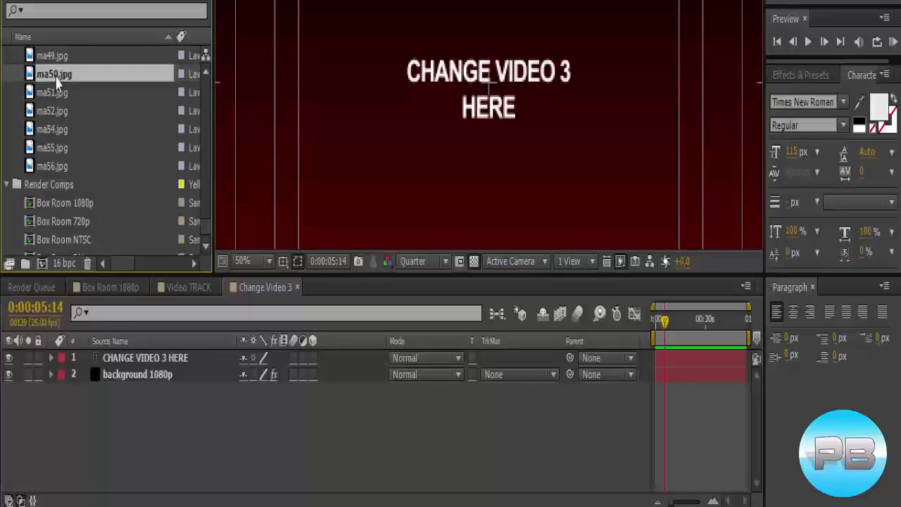
drag(58, 76, 86, 356)
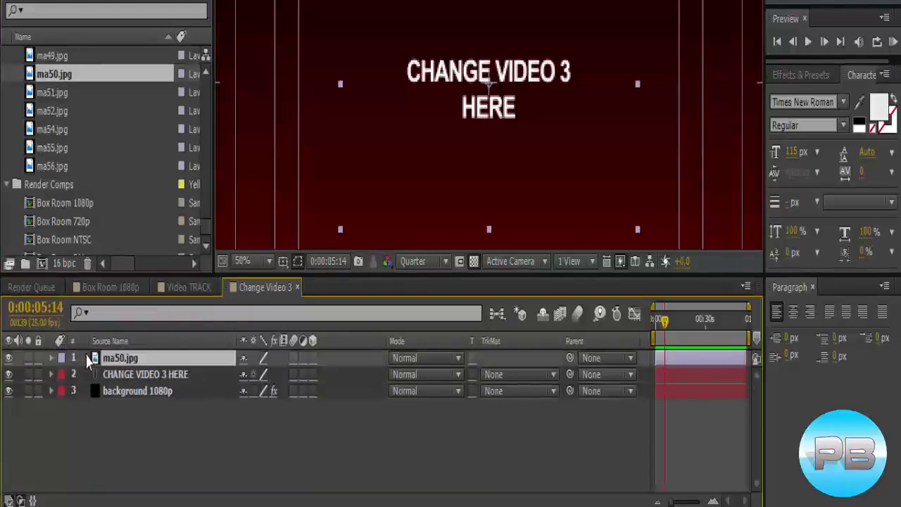
key(period)
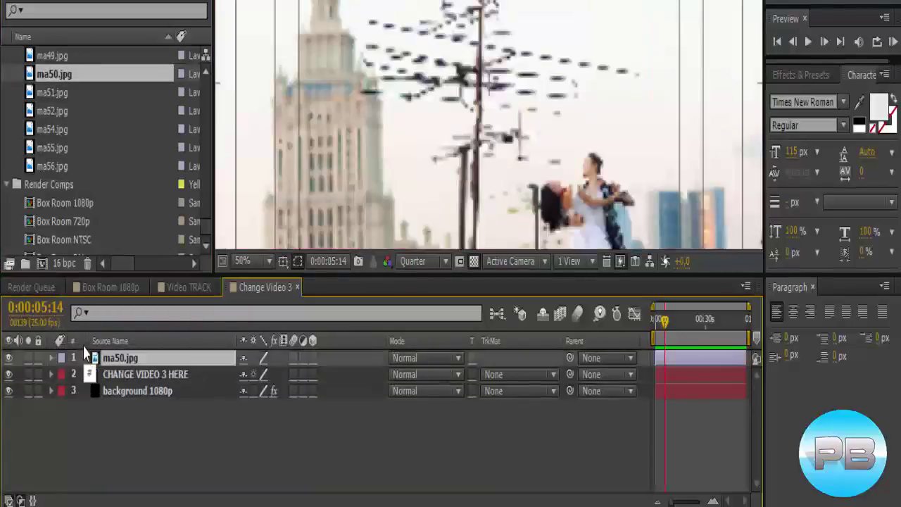
scroll(414, 211, down, 8)
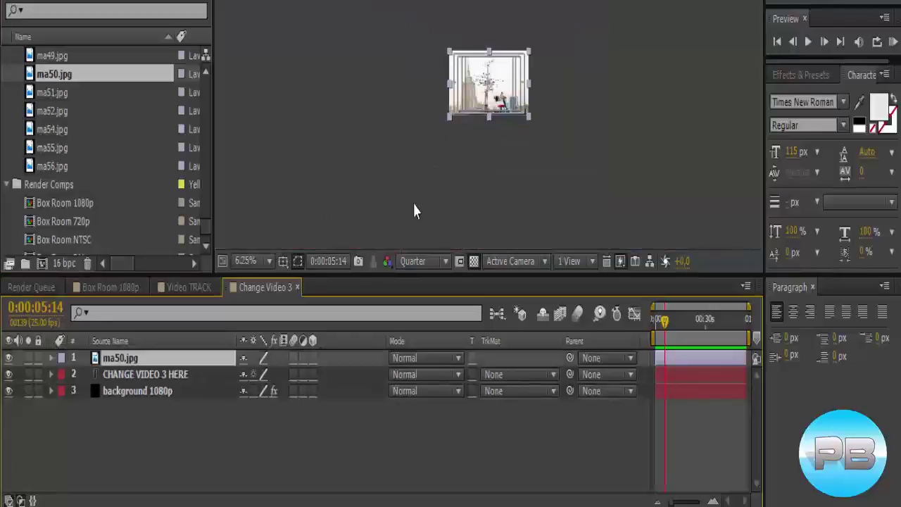
click(297, 287)
- Fill the Change Video 2 precomp with ma41.jpg and close it
double_click(166, 367)
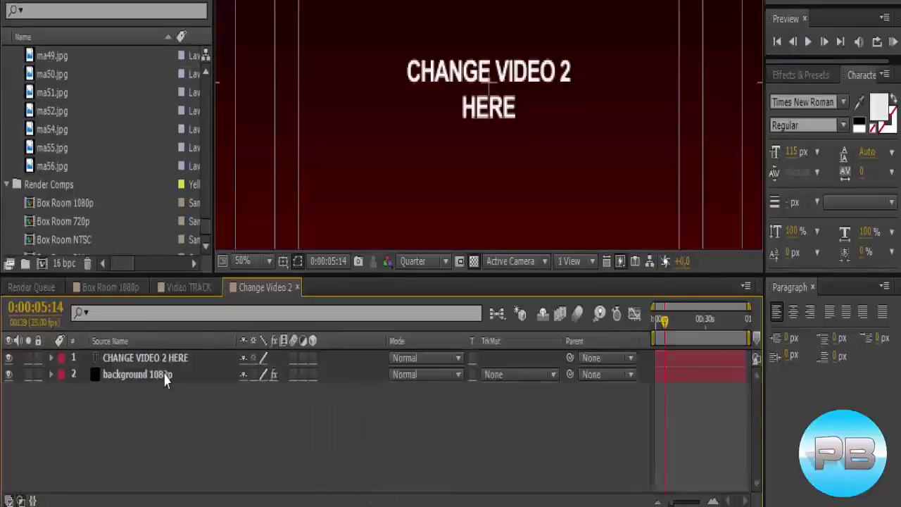
scroll(463, 126, down, 4)
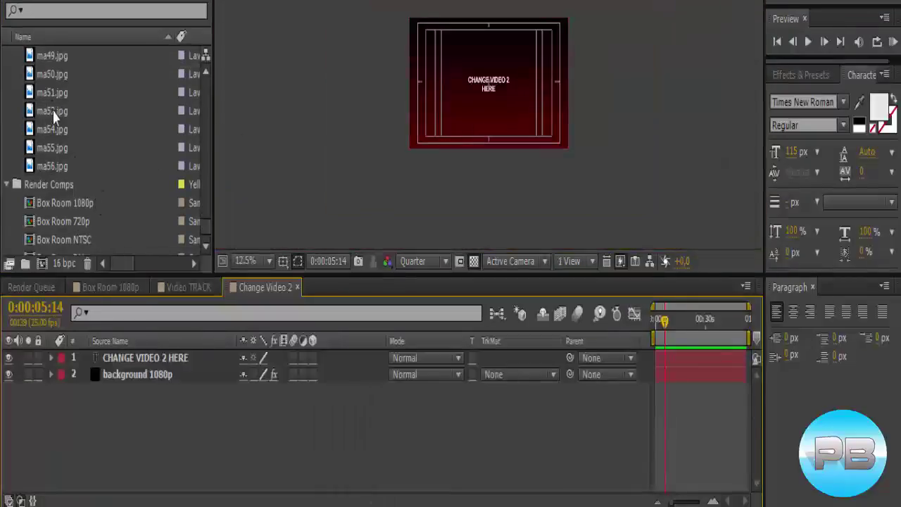
scroll(52, 116, up, 3)
drag(55, 111, 102, 355)
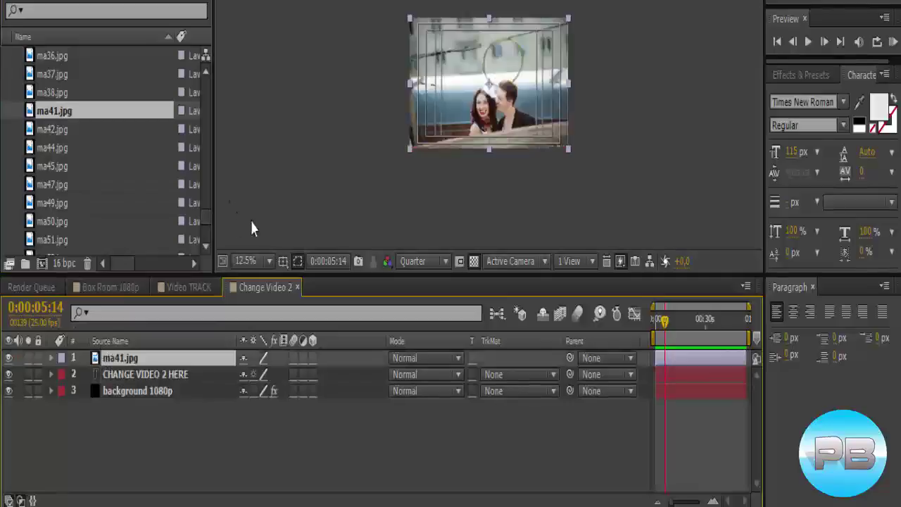
click(295, 290)
click(297, 288)
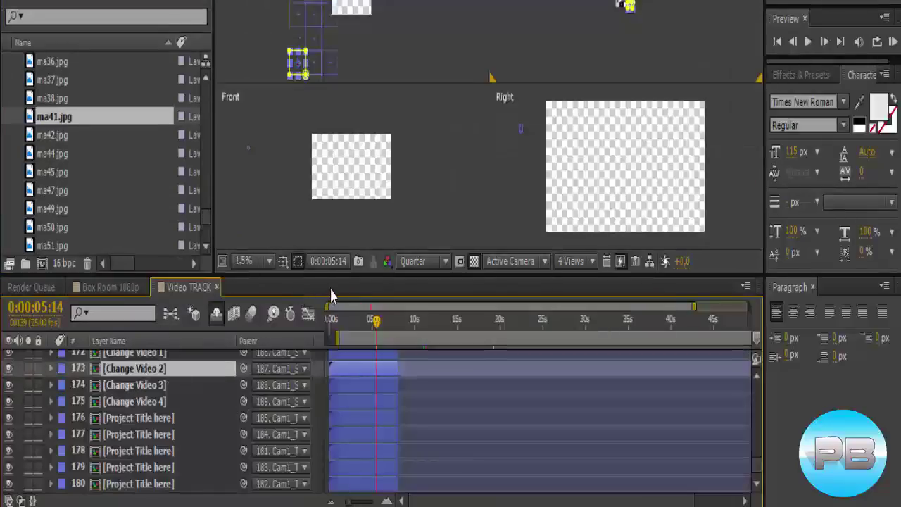
- Fill the Change Video 1 precomp with ma31.jpg scaled to the frame, then close it
click(161, 354)
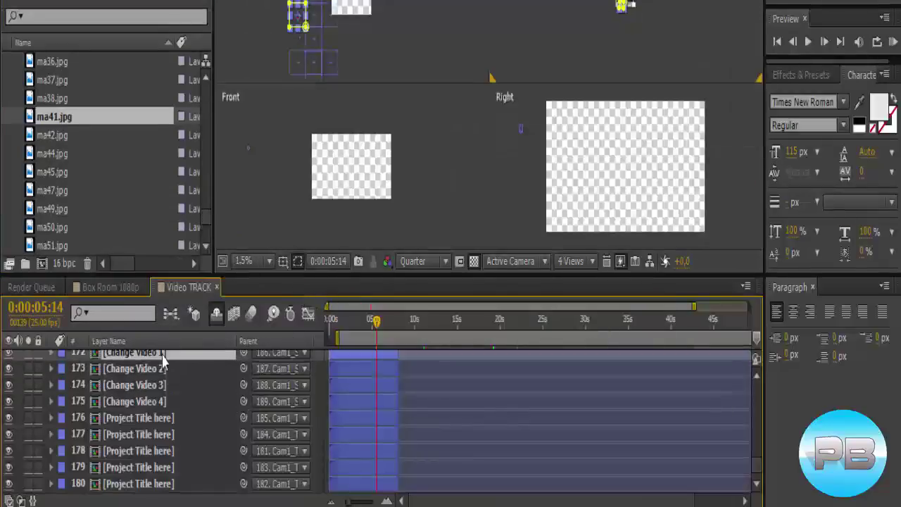
double_click(162, 355)
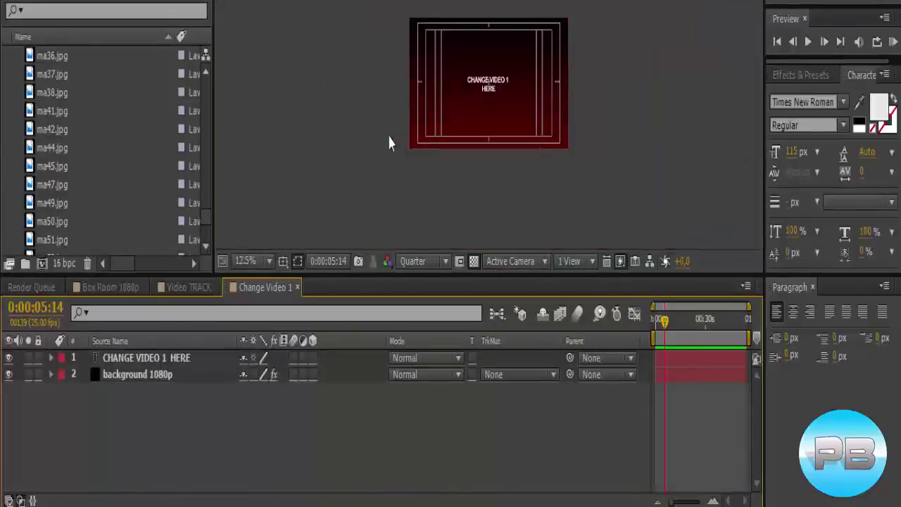
scroll(86, 119, up, 3)
click(47, 88)
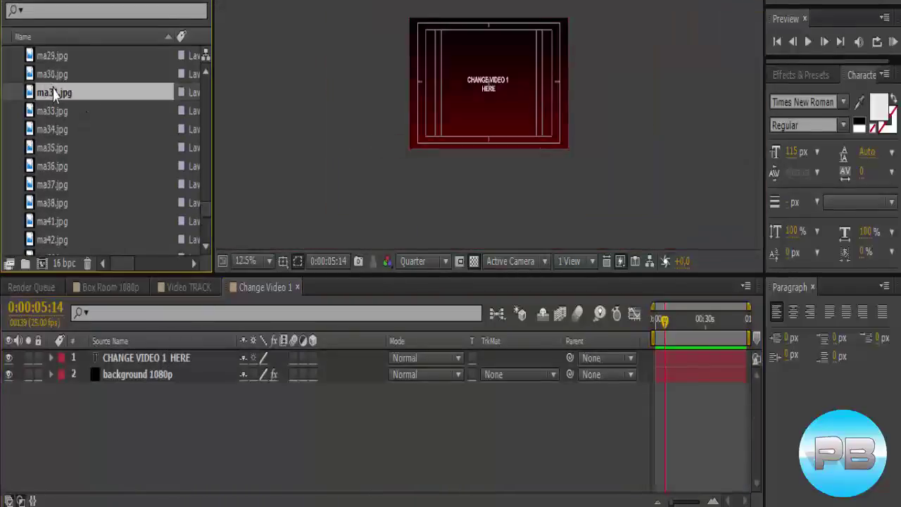
drag(52, 96, 68, 355)
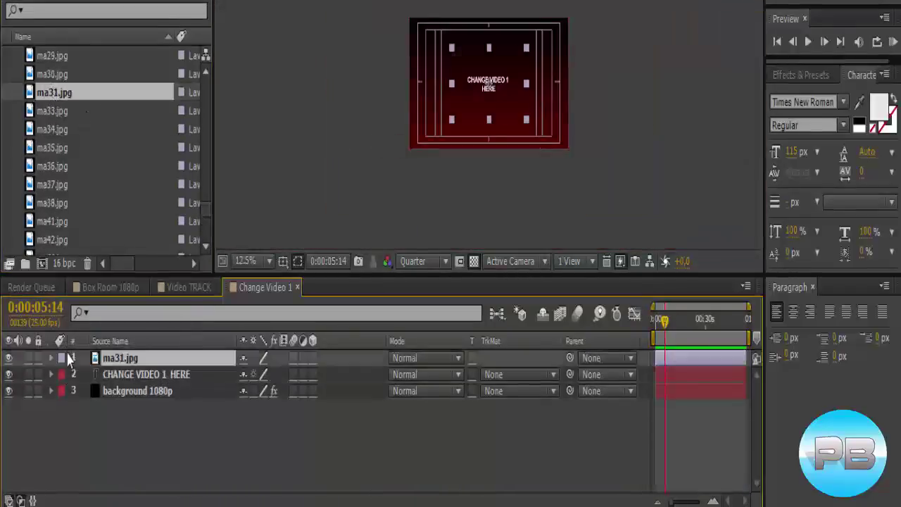
key(ctrl+alt+f)
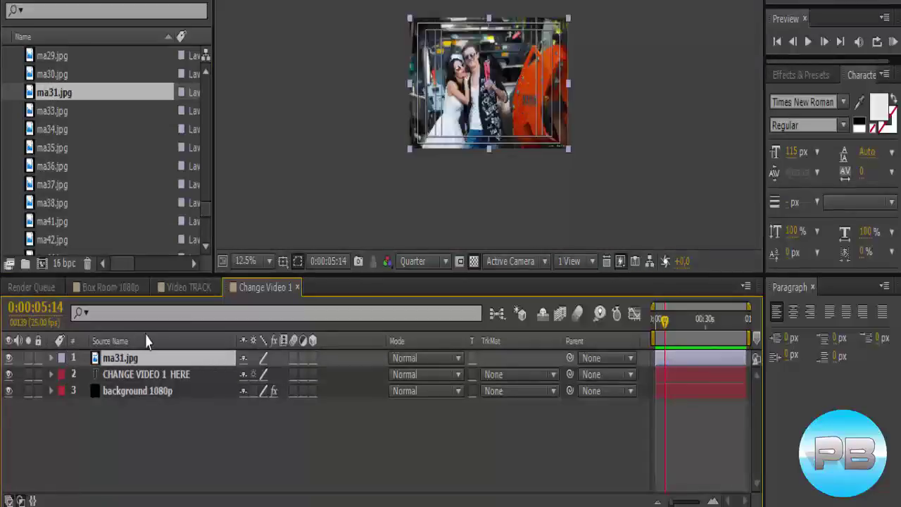
click(297, 287)
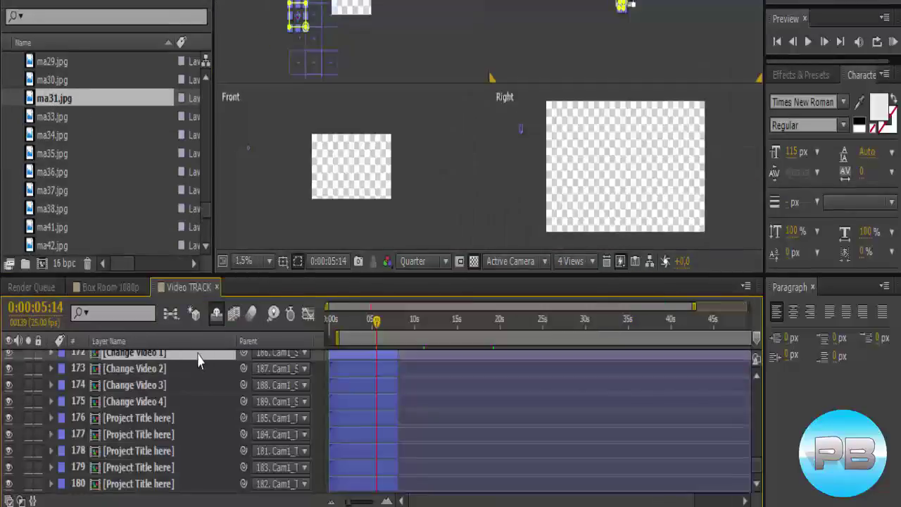
- Switch between Box Room 1080p and Video TRACK, briefly inspecting the layer 180 Project Title precomp
click(121, 287)
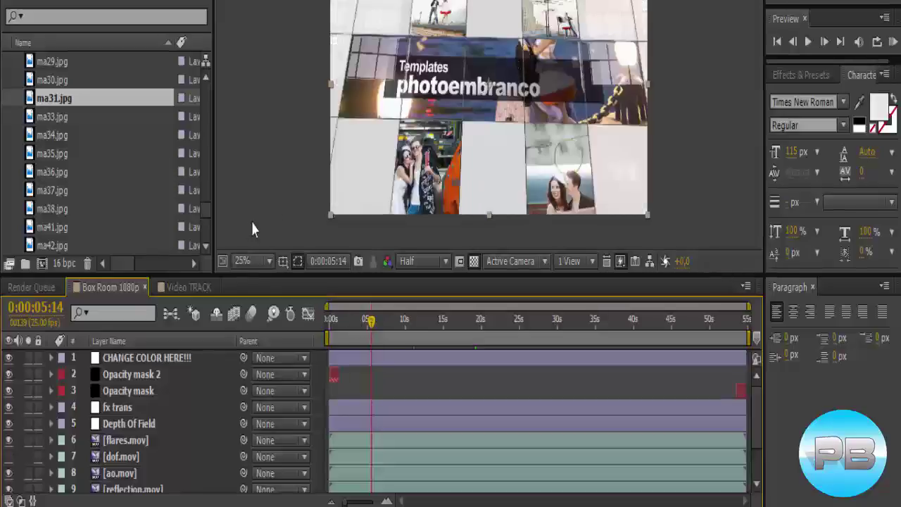
click(188, 287)
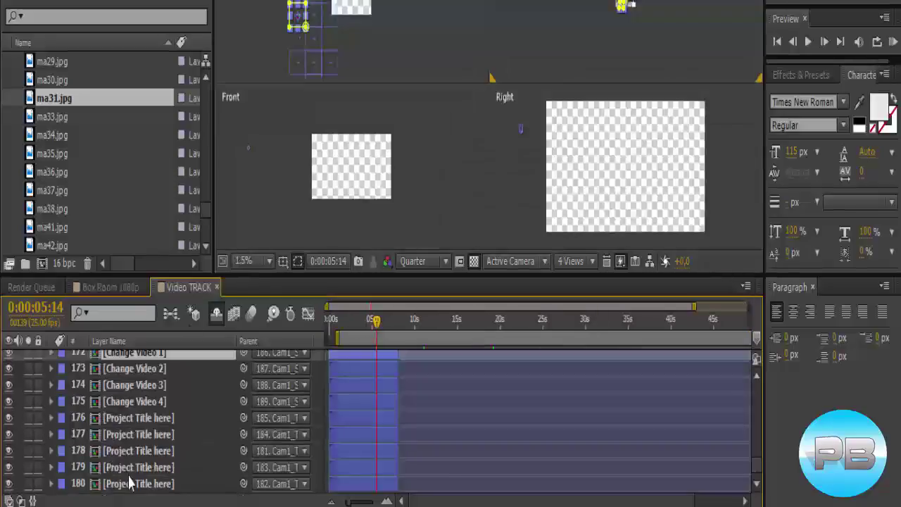
click(128, 287)
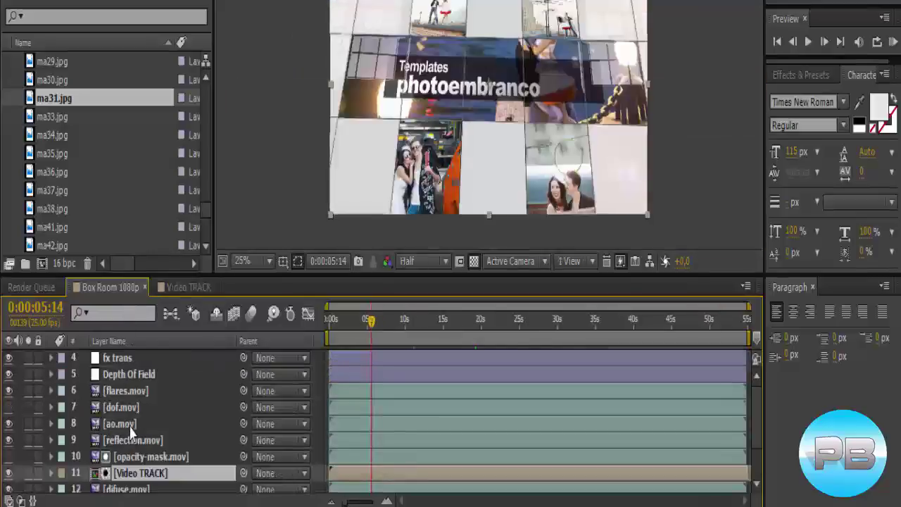
scroll(131, 431, down, 1)
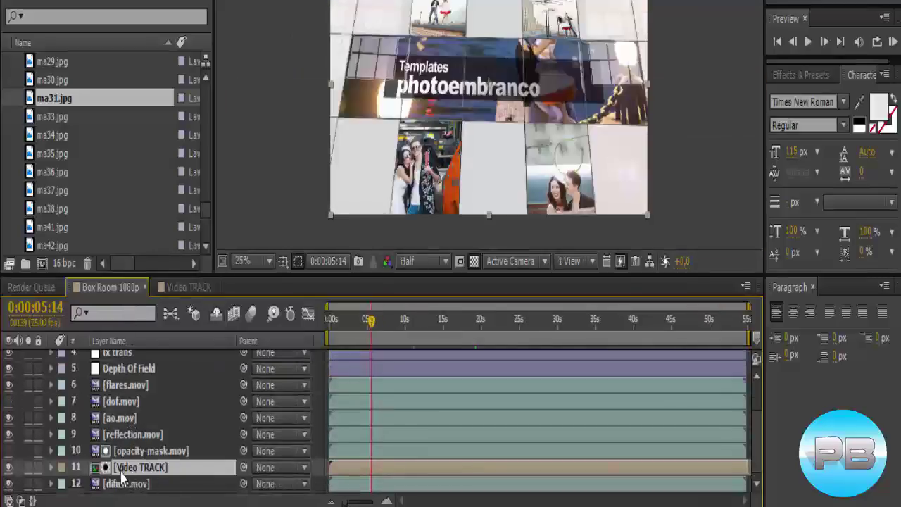
click(179, 287)
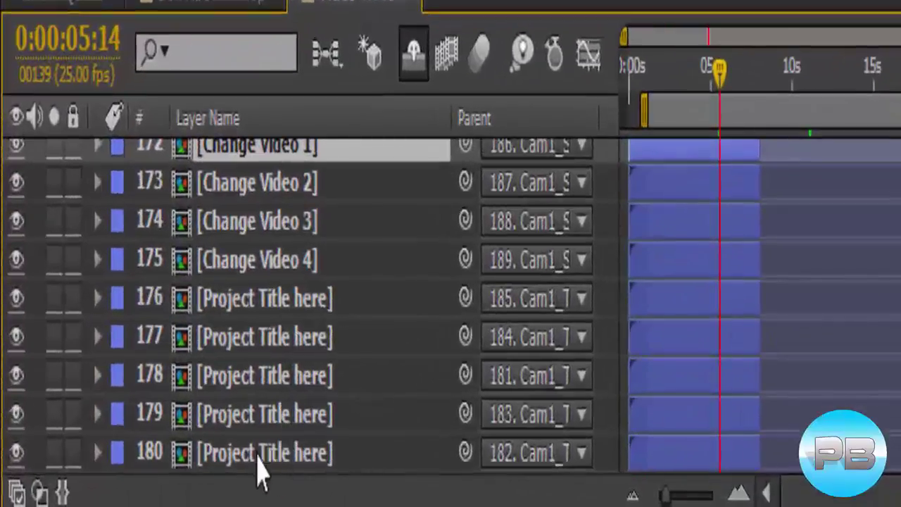
double_click(281, 461)
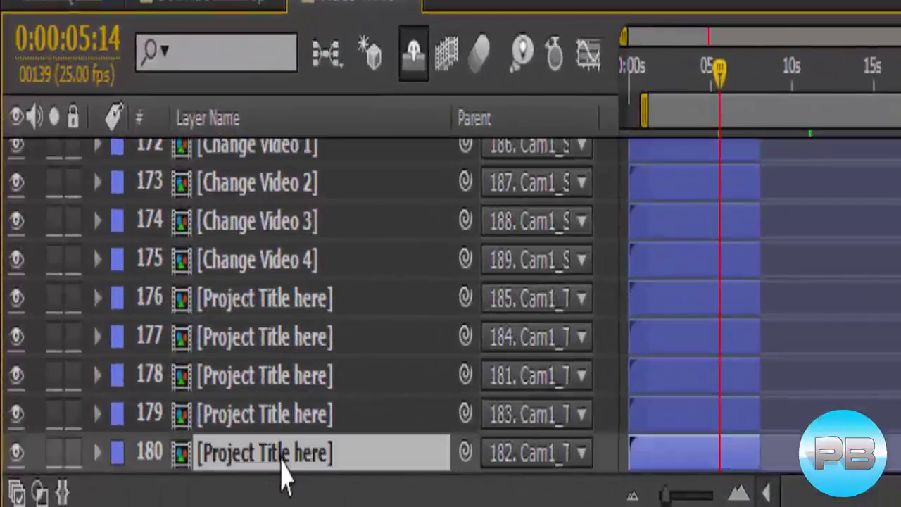
click(576, 7)
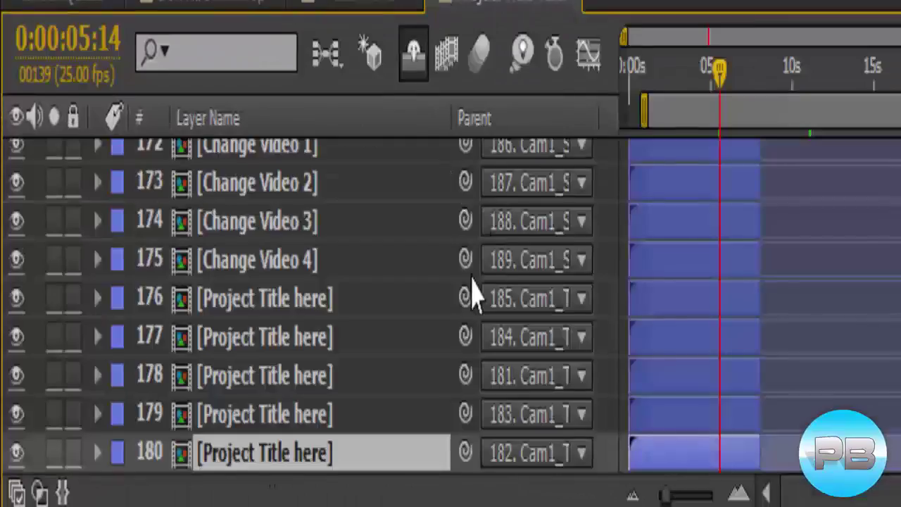
- Scroll up the Video TRACK layers and select layer 163, Change Video 6
click(281, 274)
scroll(285, 272, up, 2)
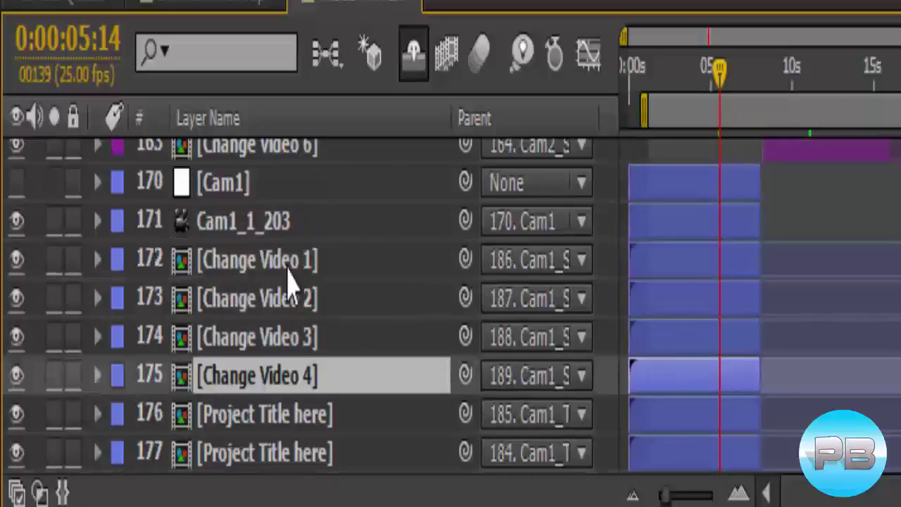
scroll(289, 274, up, 3)
click(299, 269)
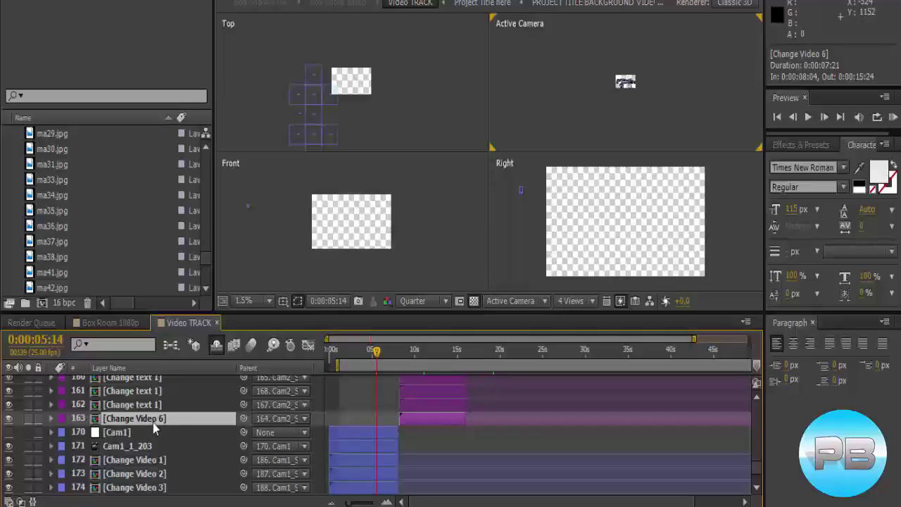
double_click(143, 421)
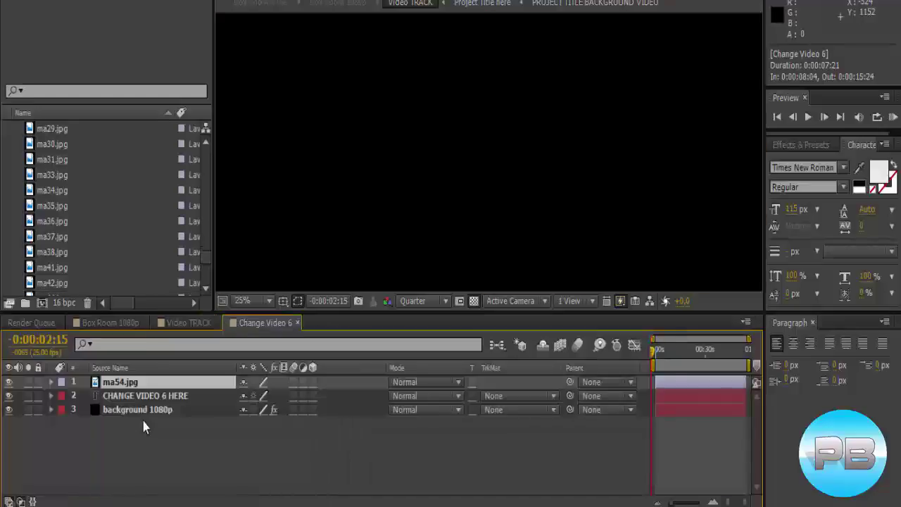
click(680, 352)
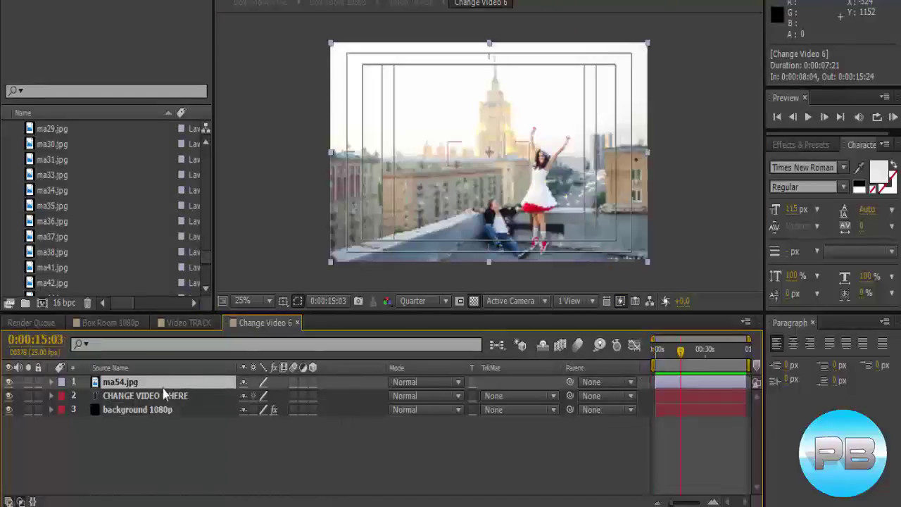
click(296, 323)
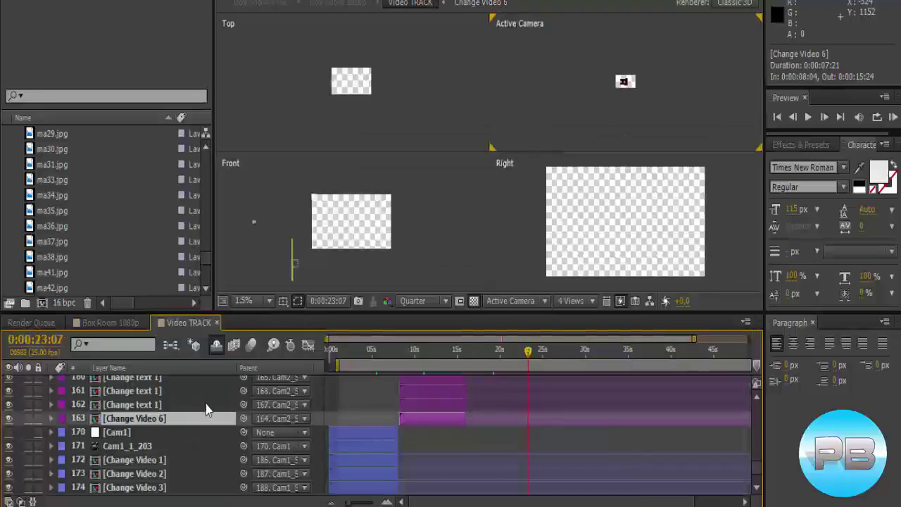
scroll(190, 407, up, 1)
double_click(149, 446)
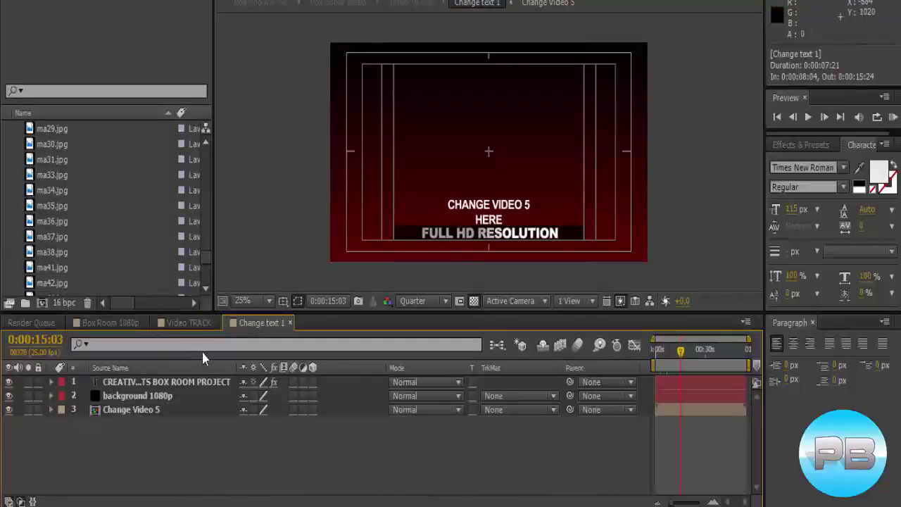
double_click(149, 409)
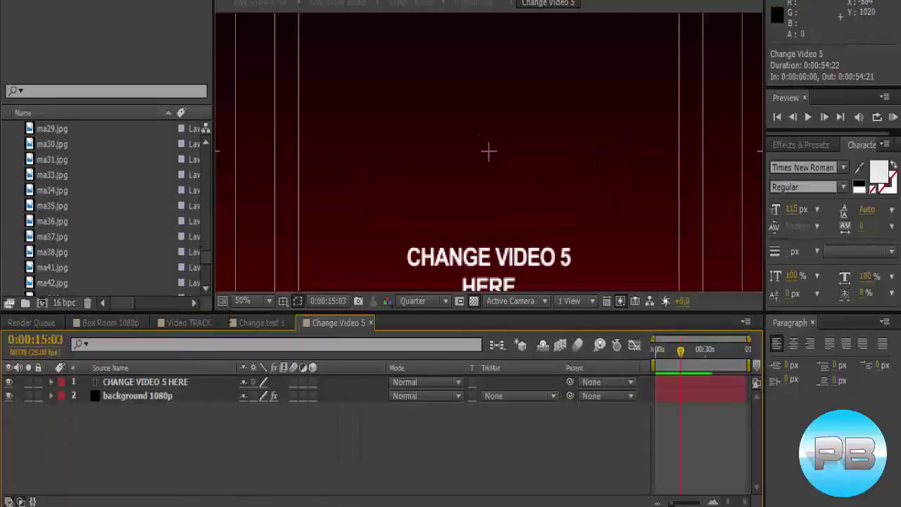
click(371, 323)
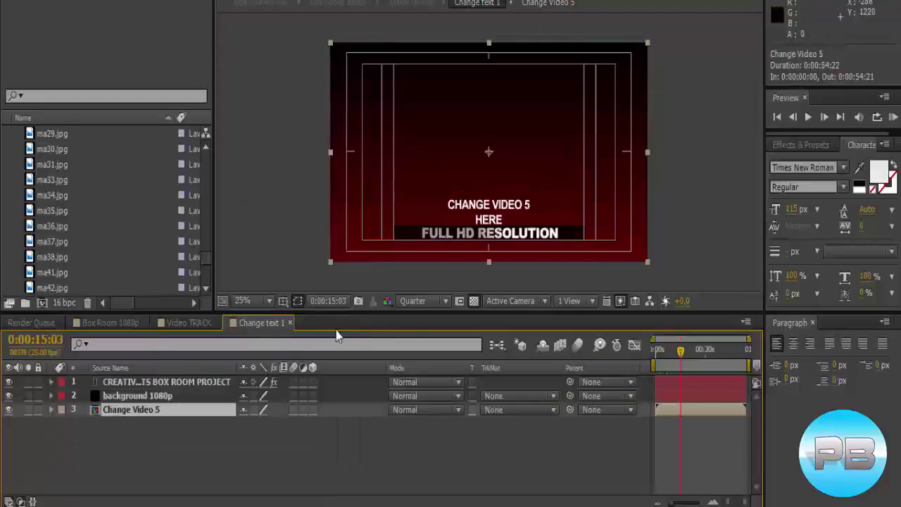
click(289, 323)
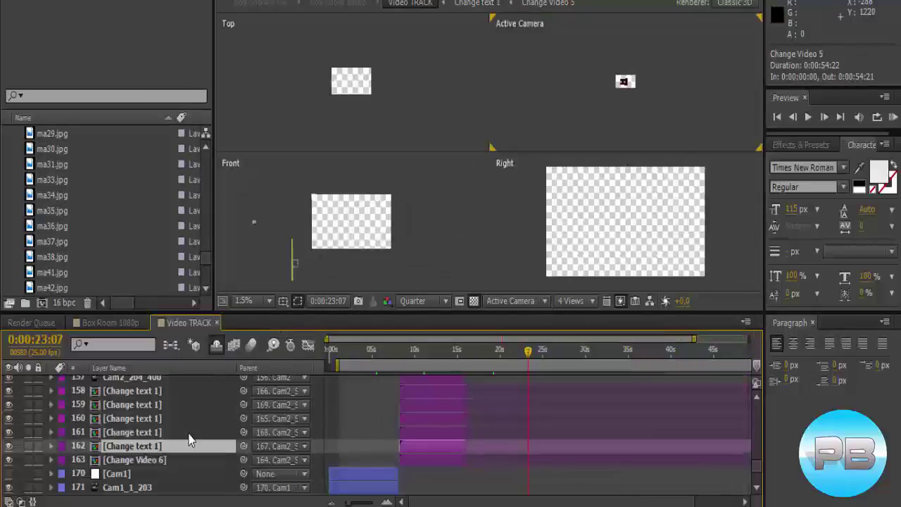
scroll(190, 432, up, 3)
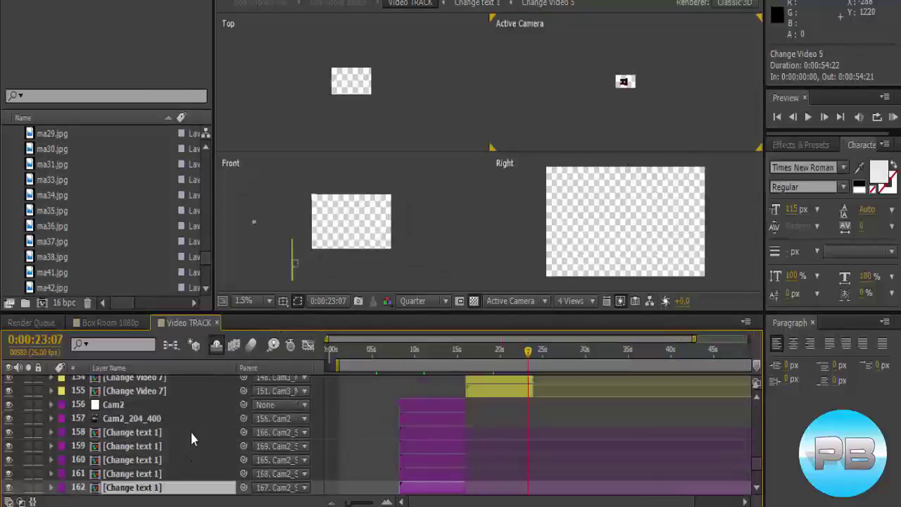
scroll(190, 433, up, 3)
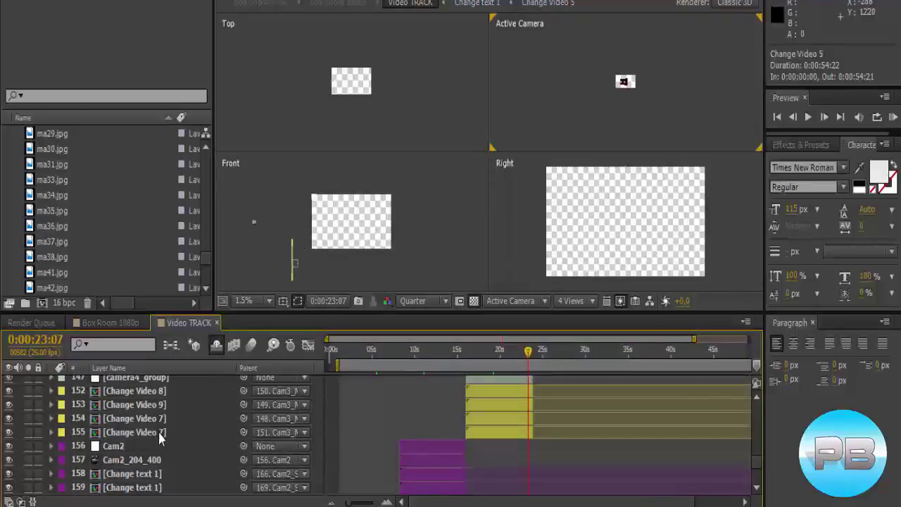
click(159, 433)
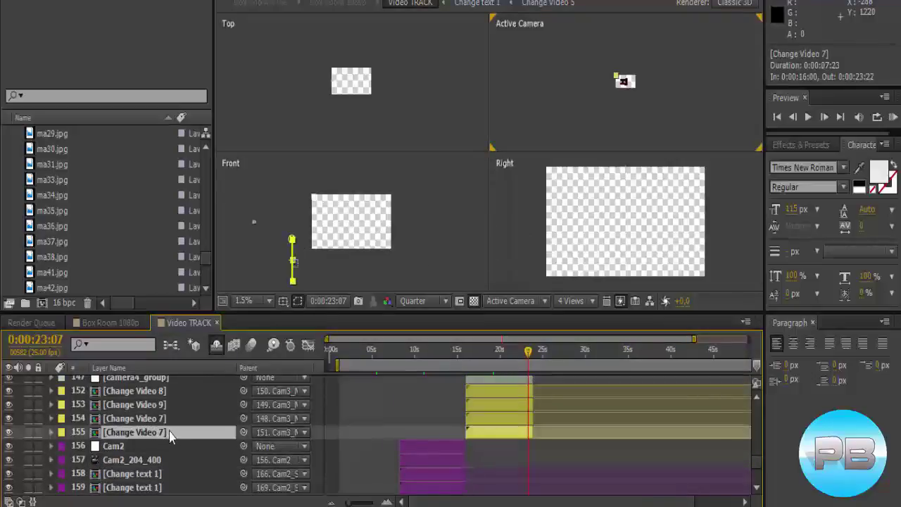
- Put ma34.jpg above the CHANGE VIDEO 7 HERE layer, fit it, and return to Box Room 1080p
double_click(169, 432)
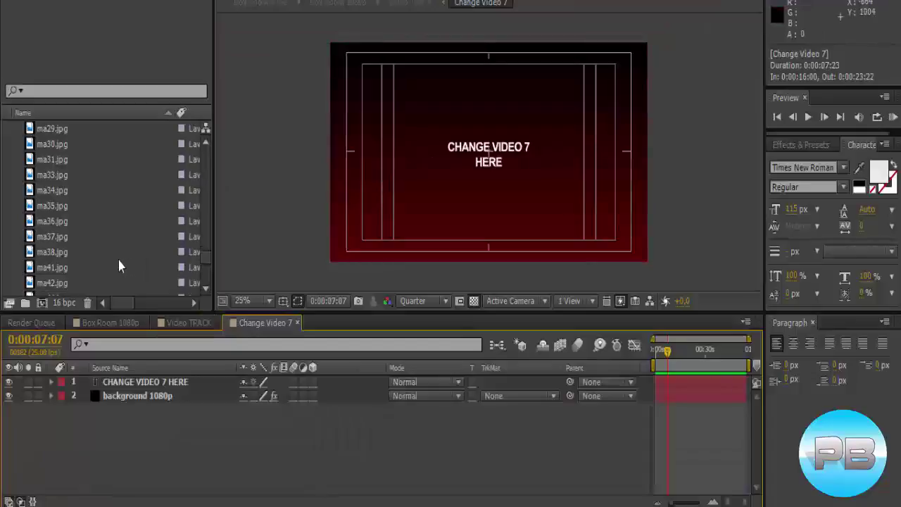
click(53, 222)
click(58, 206)
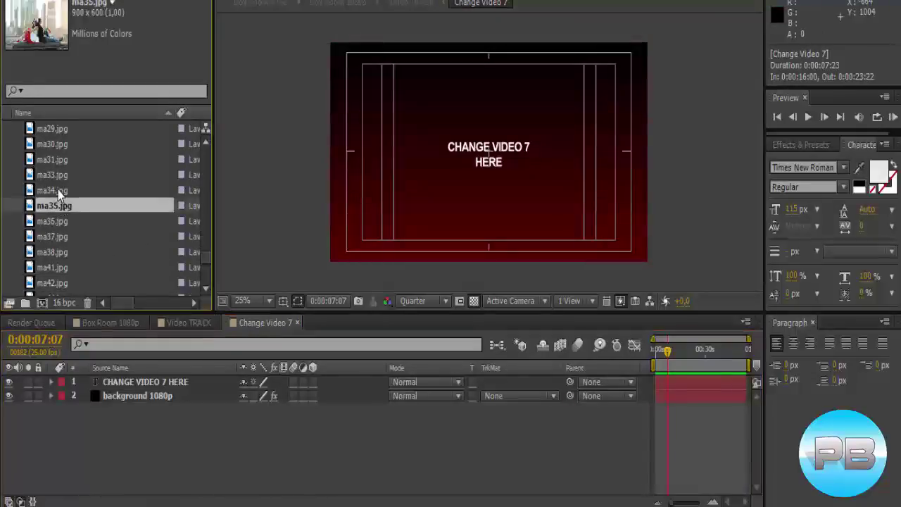
click(59, 193)
drag(59, 196, 92, 385)
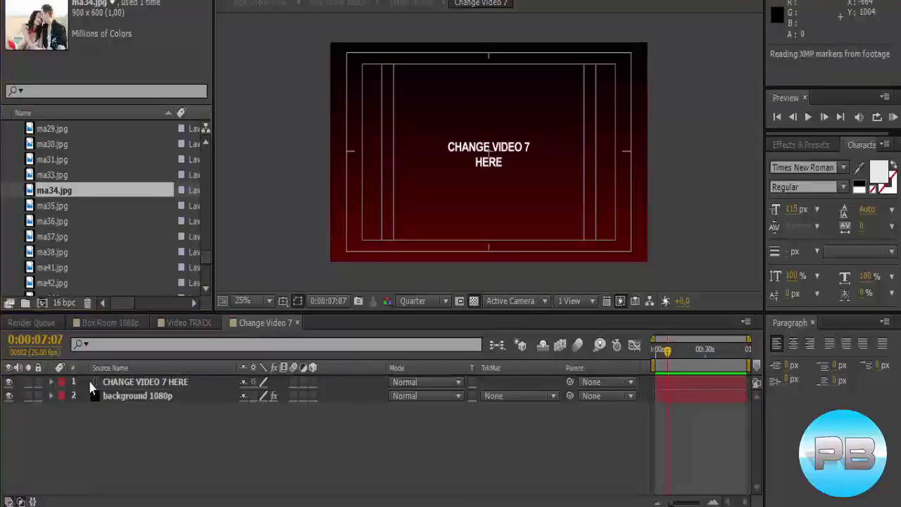
key(ctrl+alt+f)
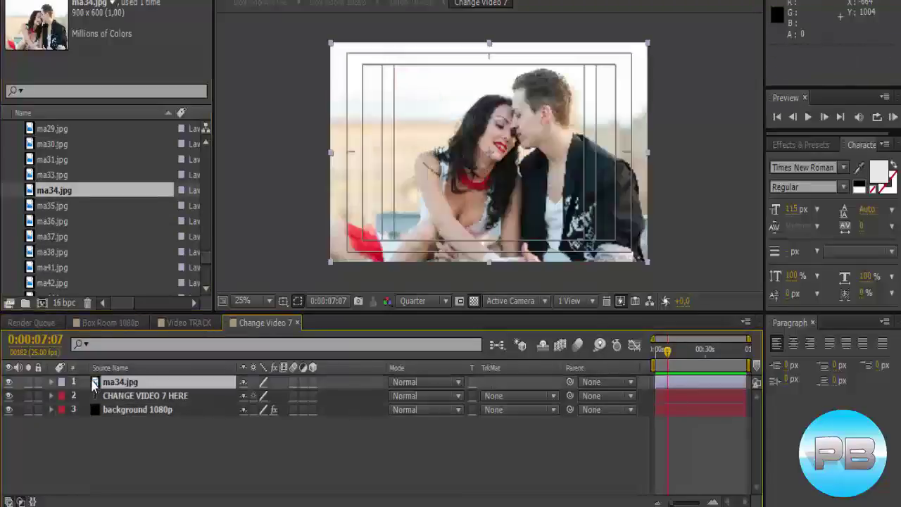
click(297, 323)
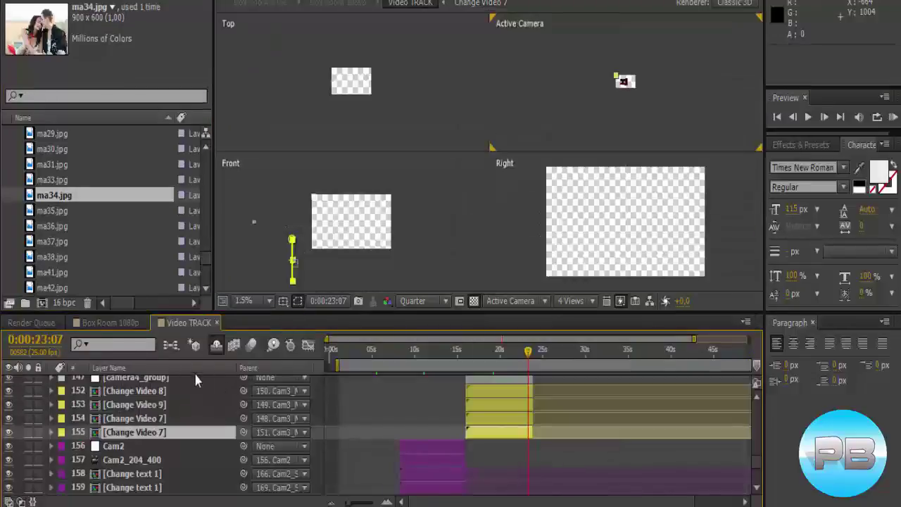
click(106, 322)
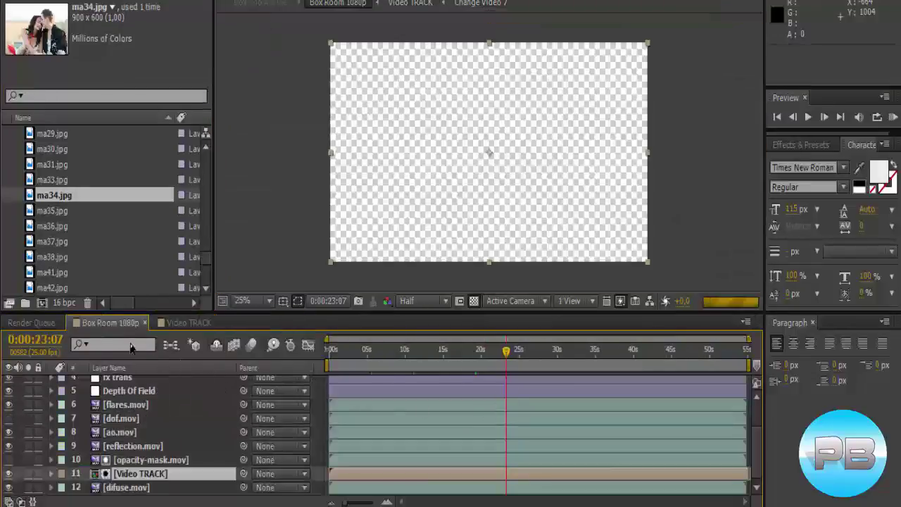
- Scrub the Box Room preview to 0:00:02:22 and 0:00:02:11, play and pause it, then return to Video TRACK
click(351, 351)
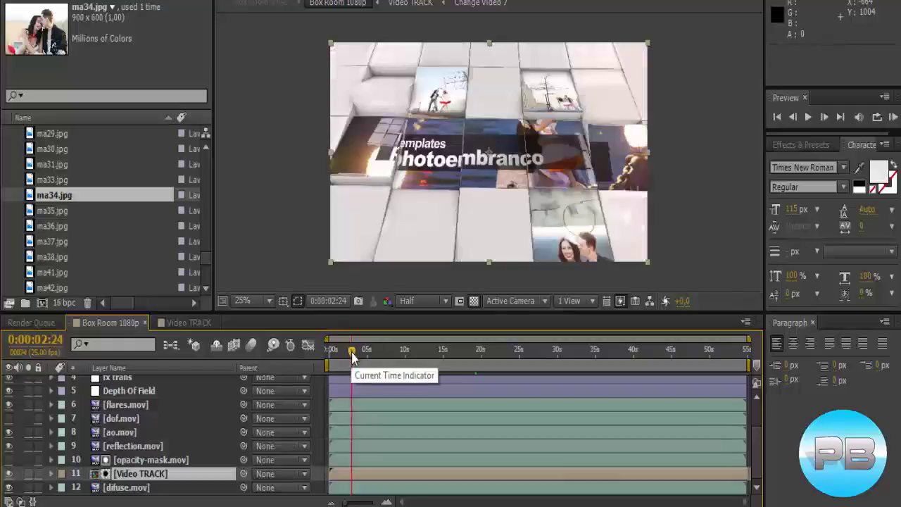
drag(351, 359, 362, 359)
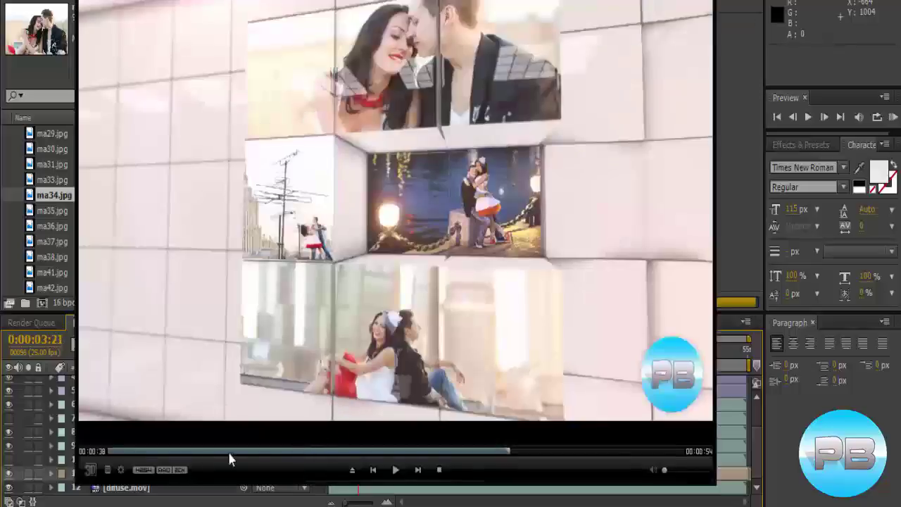
click(140, 450)
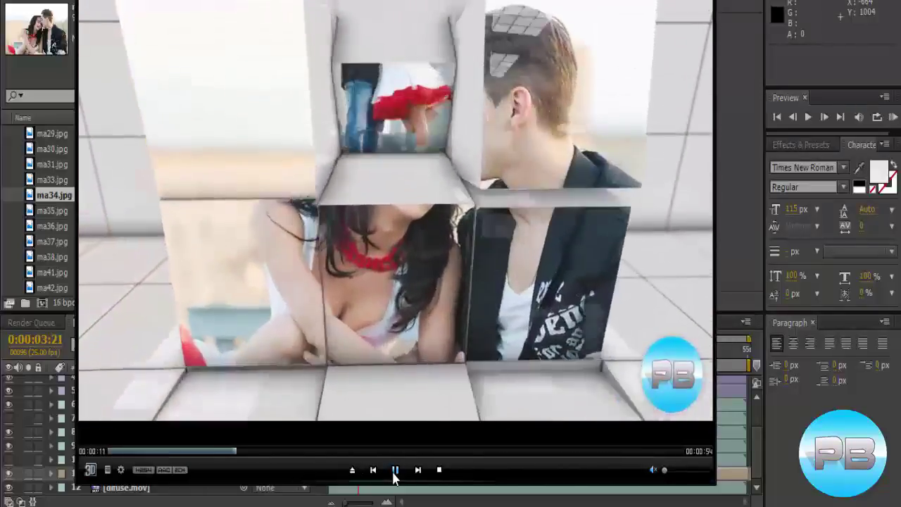
click(395, 470)
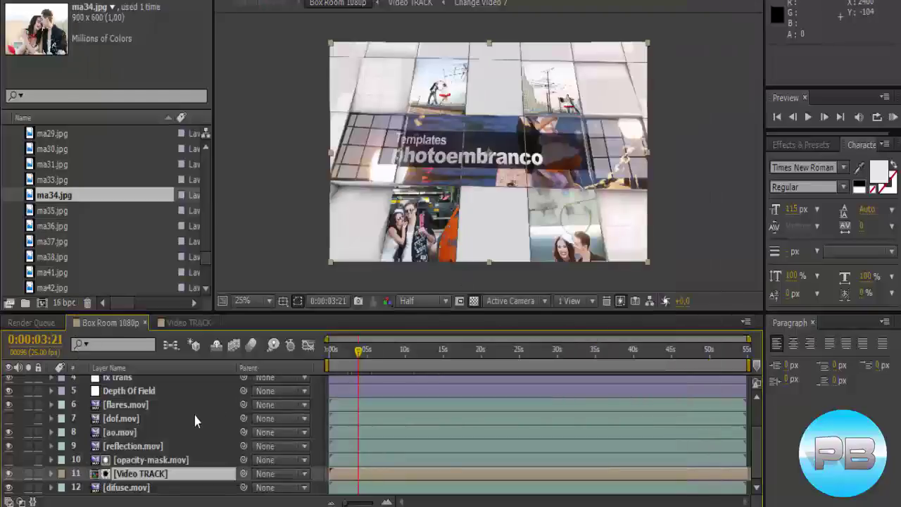
click(184, 322)
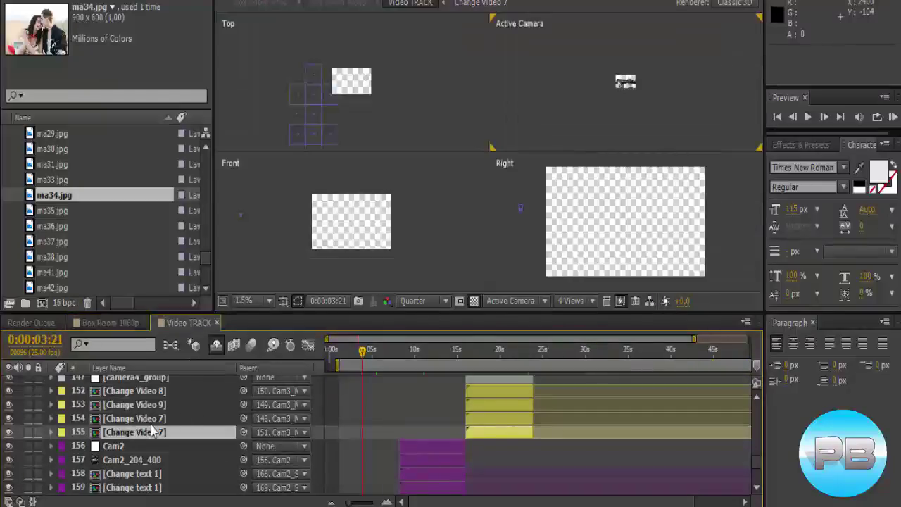
- Put ma27.jpg into the Change Video 9 precomp, fit to comp, and close it
double_click(158, 429)
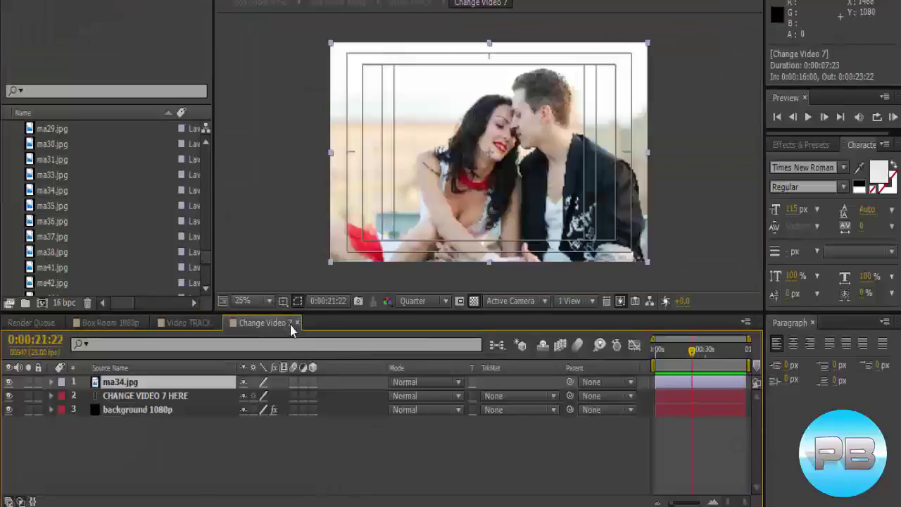
click(295, 323)
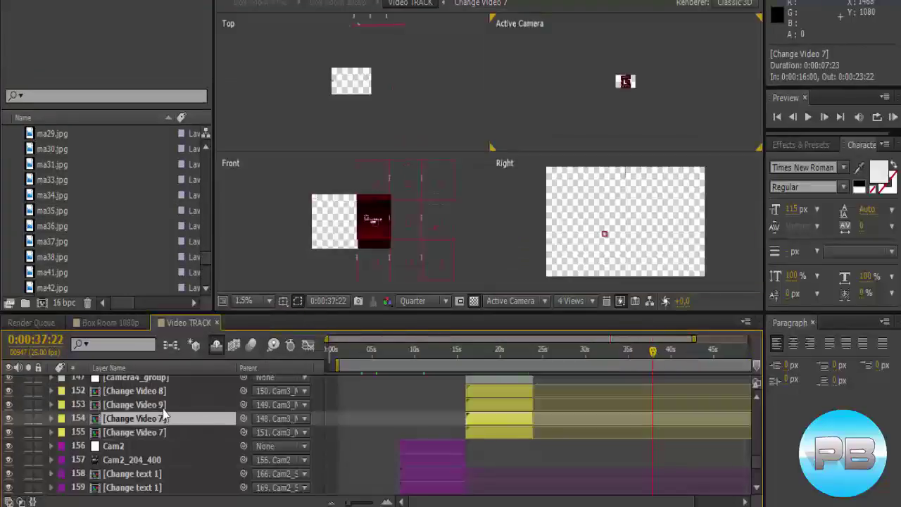
double_click(163, 405)
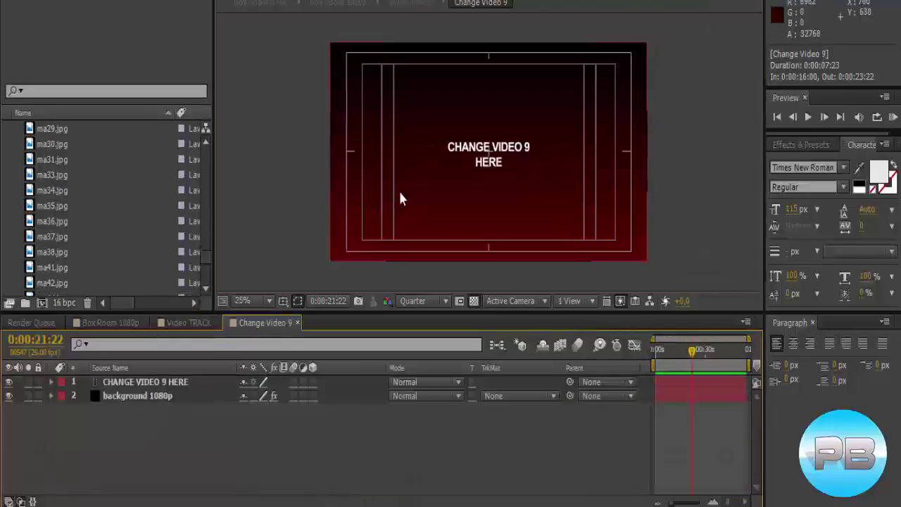
scroll(63, 172, up, 3)
click(53, 161)
click(53, 206)
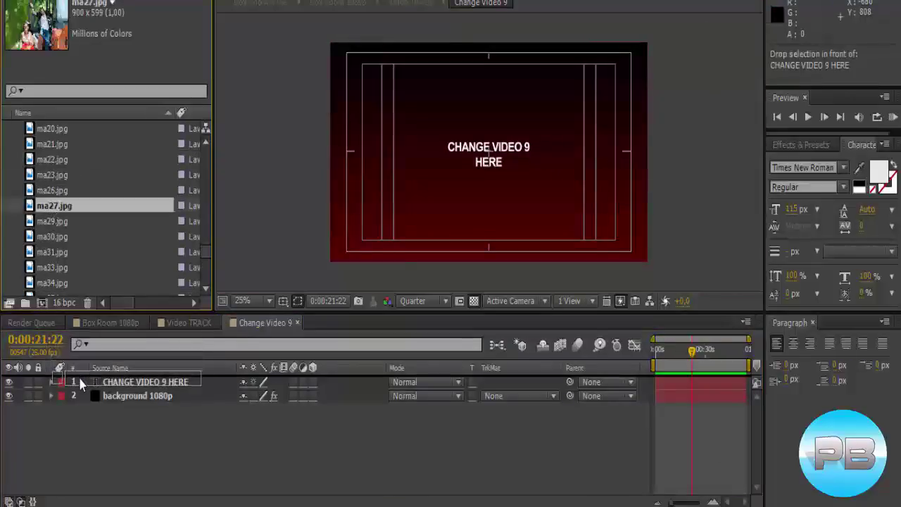
drag(56, 220, 79, 381)
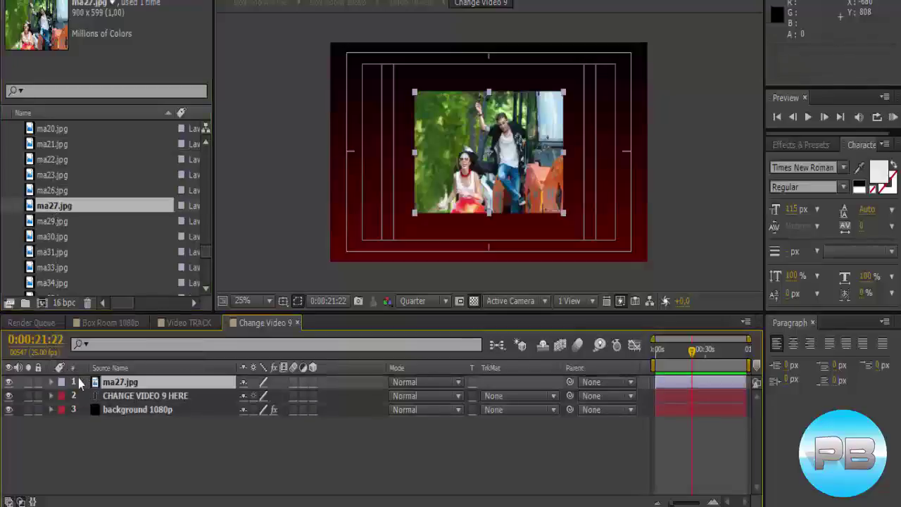
key(ctrl+alt+f)
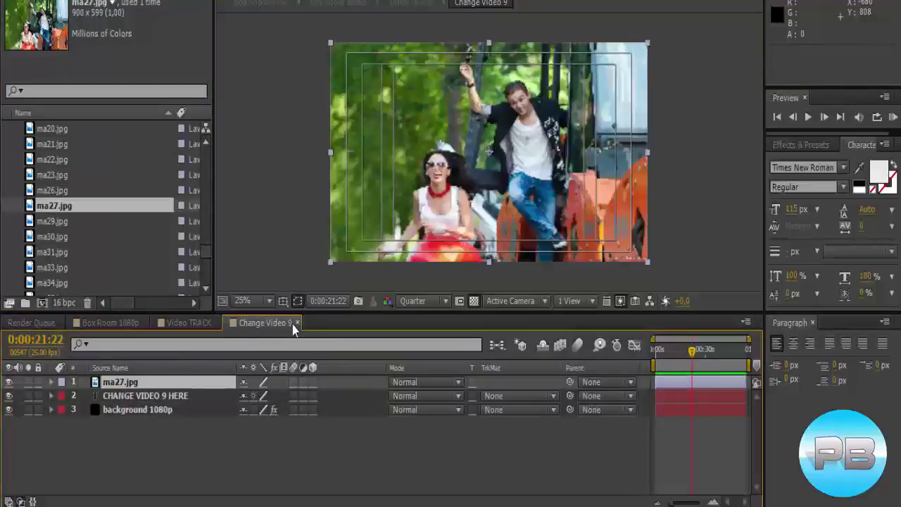
click(296, 323)
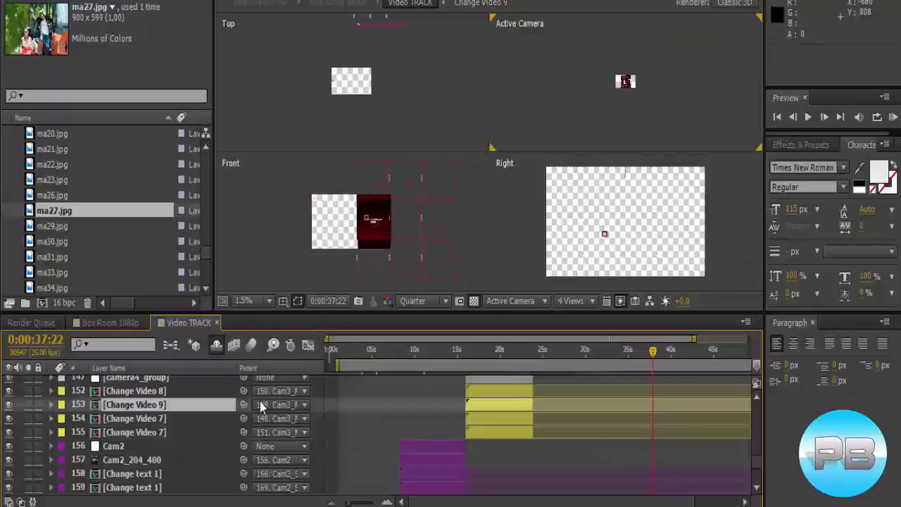
- Add ma27.jpg above the CHANGE VIDEO 8 HERE layer, fit it to the frame, and close the precomp
double_click(161, 392)
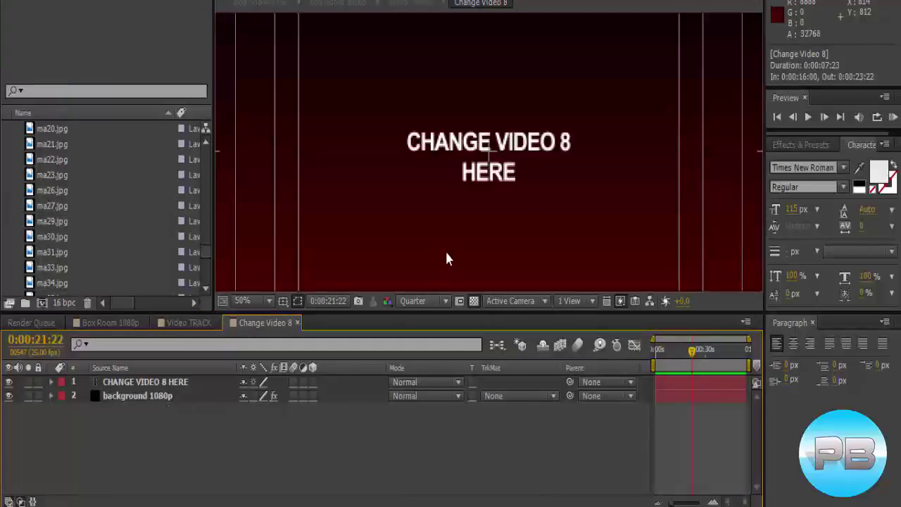
drag(127, 207, 67, 379)
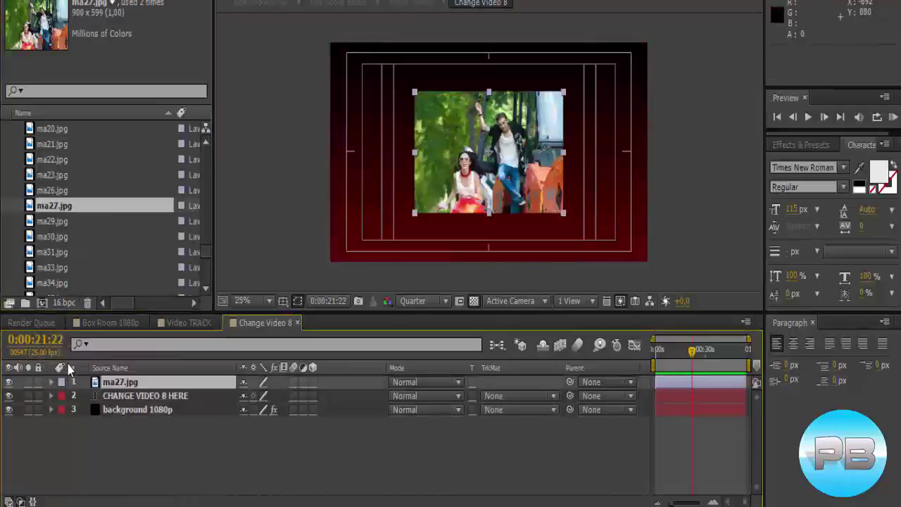
key(ctrl+alt+f)
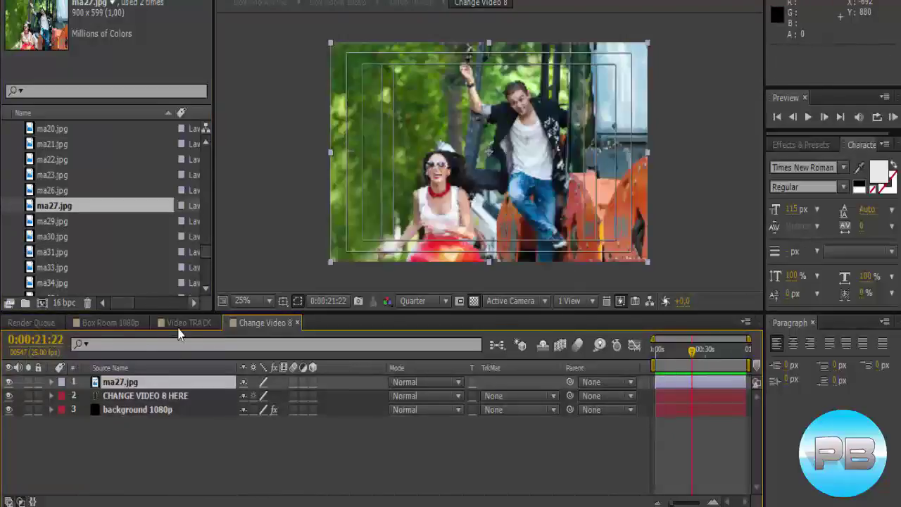
click(112, 322)
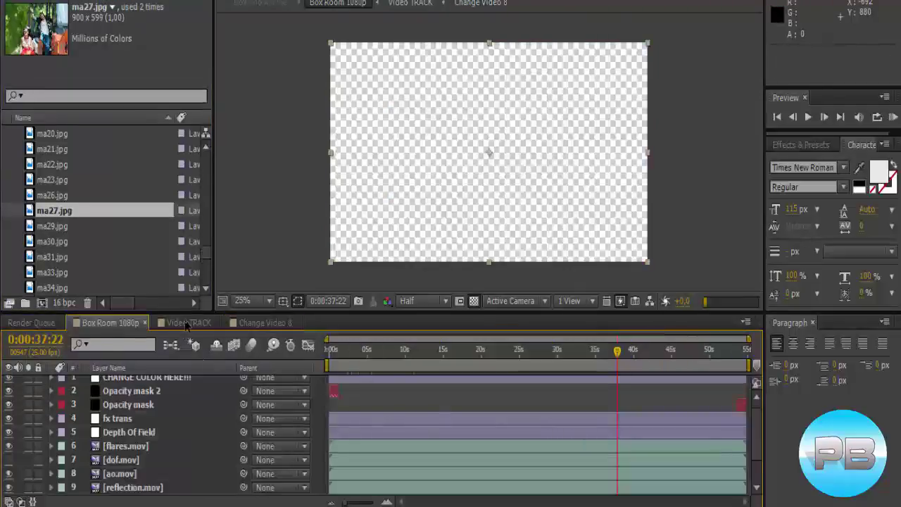
click(260, 322)
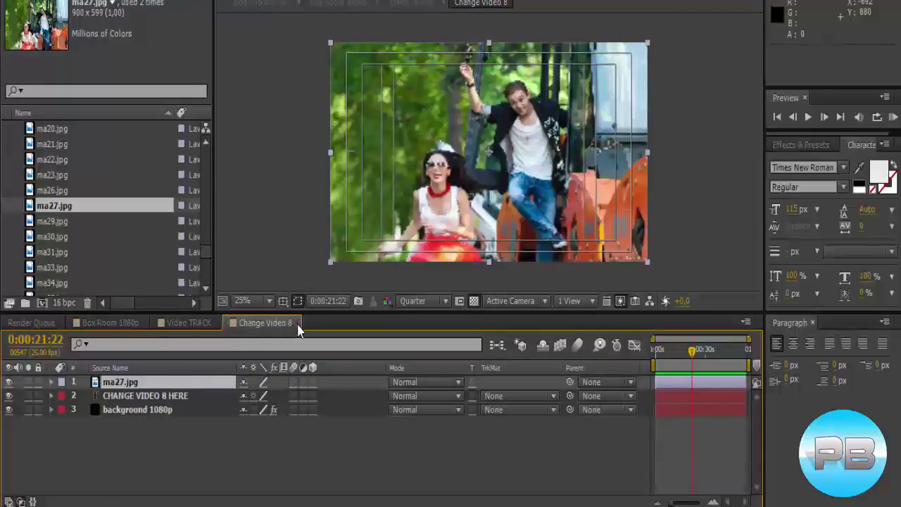
click(295, 322)
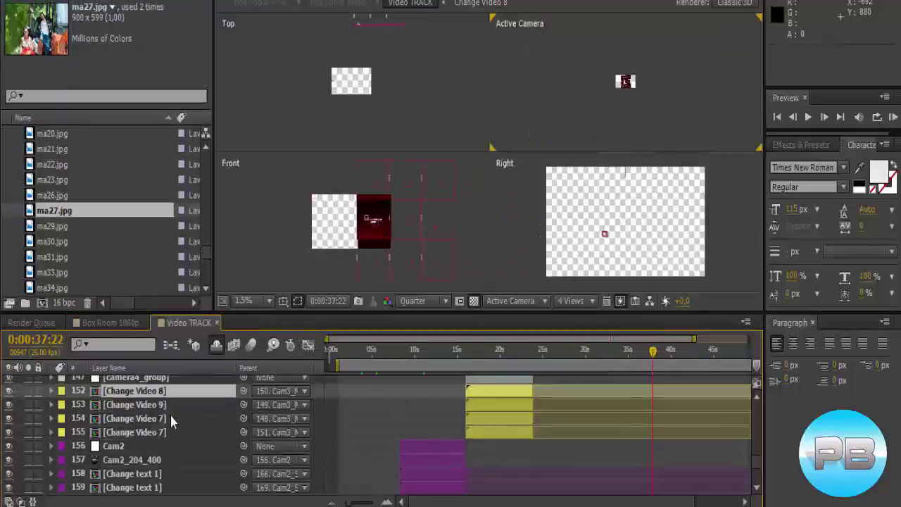
- Scroll up the Video TRACK layer list and open layer 40, the Last Project Title here precomp
scroll(154, 401, up, 1)
scroll(171, 402, up, 1)
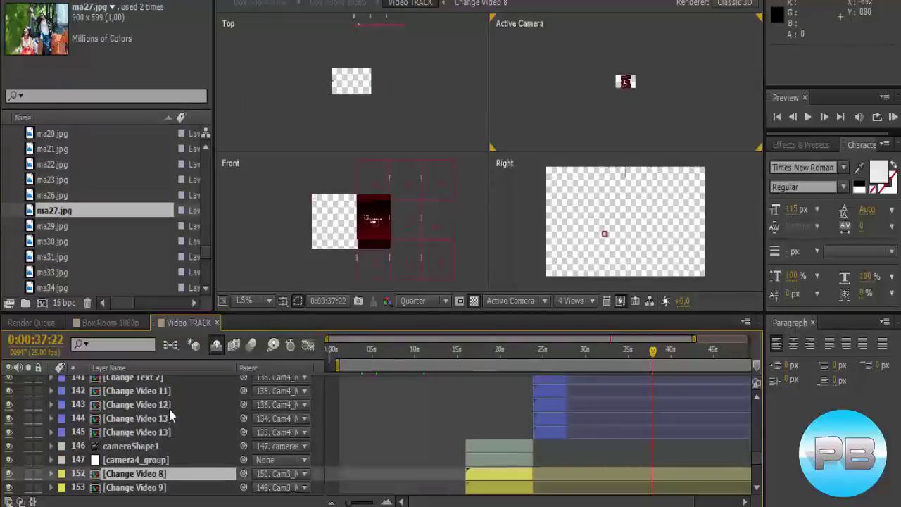
scroll(169, 411, up, 1)
scroll(168, 412, up, 2)
scroll(169, 407, up, 1)
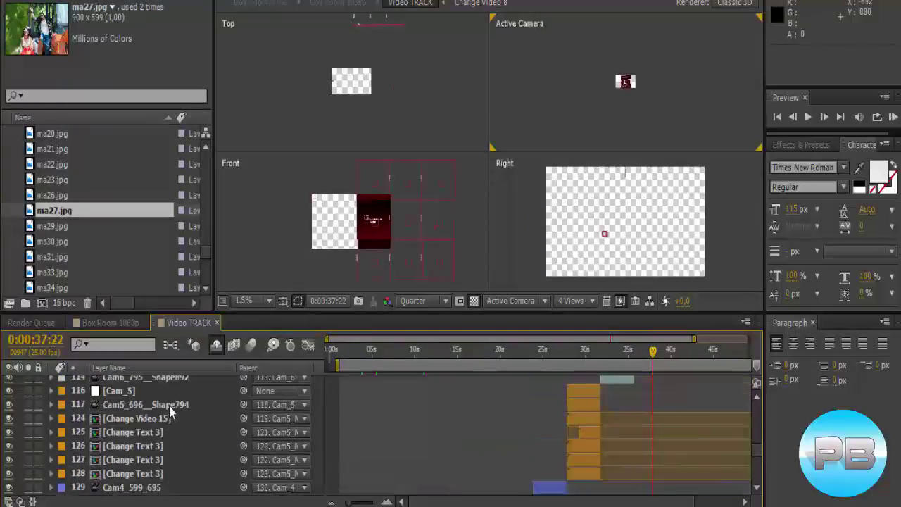
scroll(171, 408, up, 1)
scroll(196, 421, up, 2)
scroll(197, 421, up, 2)
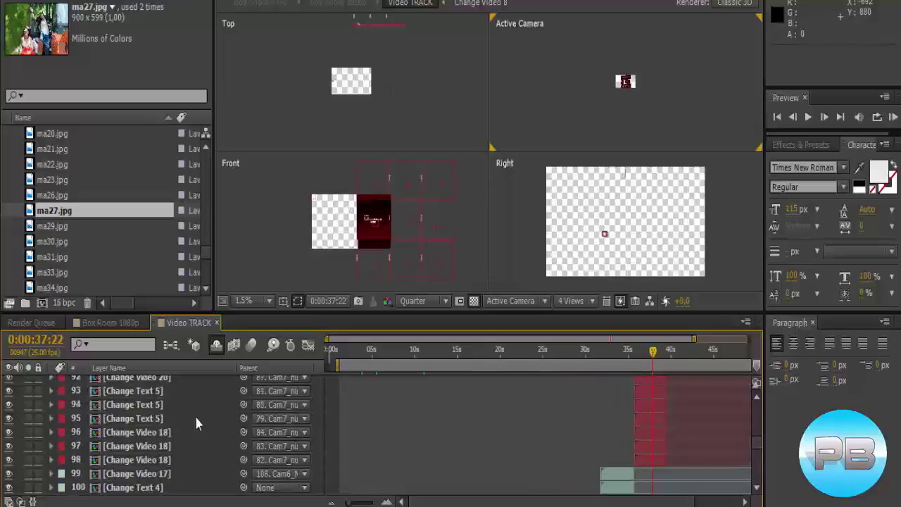
scroll(196, 420, up, 2)
scroll(196, 420, up, 1)
scroll(196, 419, up, 2)
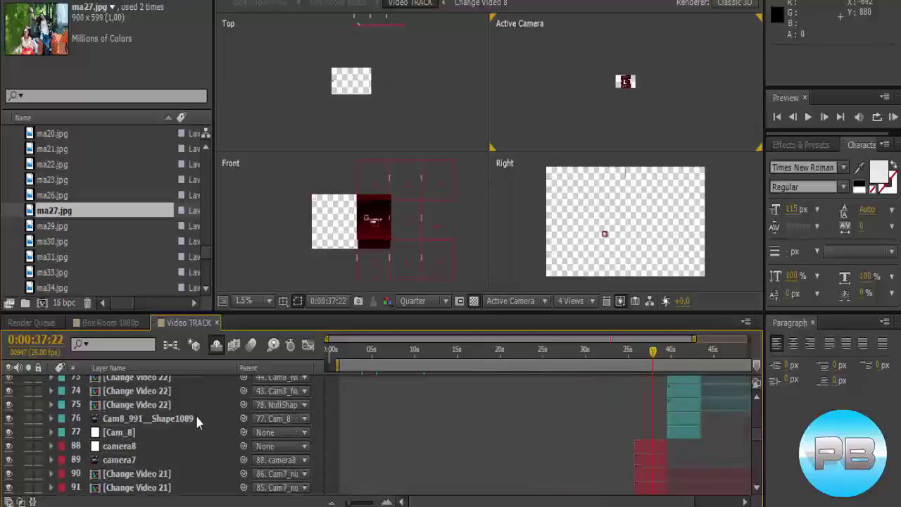
scroll(197, 421, up, 1)
scroll(196, 421, up, 2)
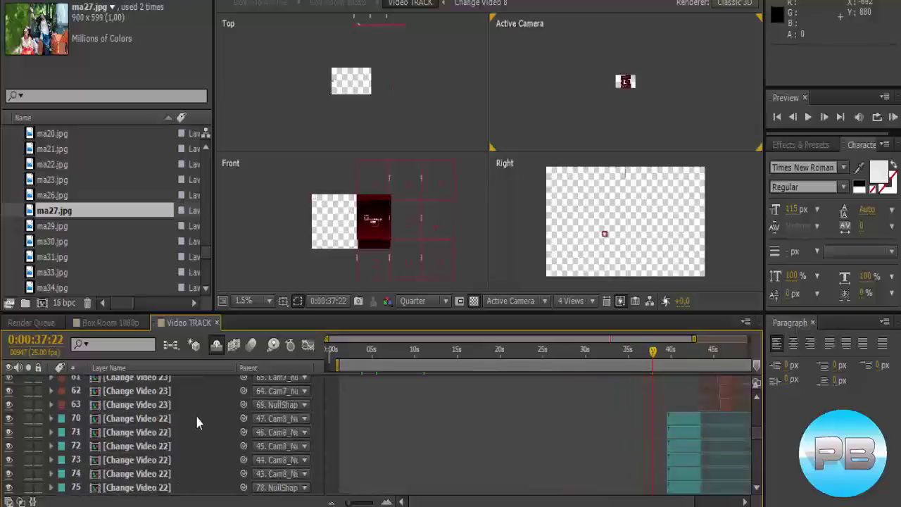
scroll(197, 420, up, 2)
scroll(196, 421, up, 2)
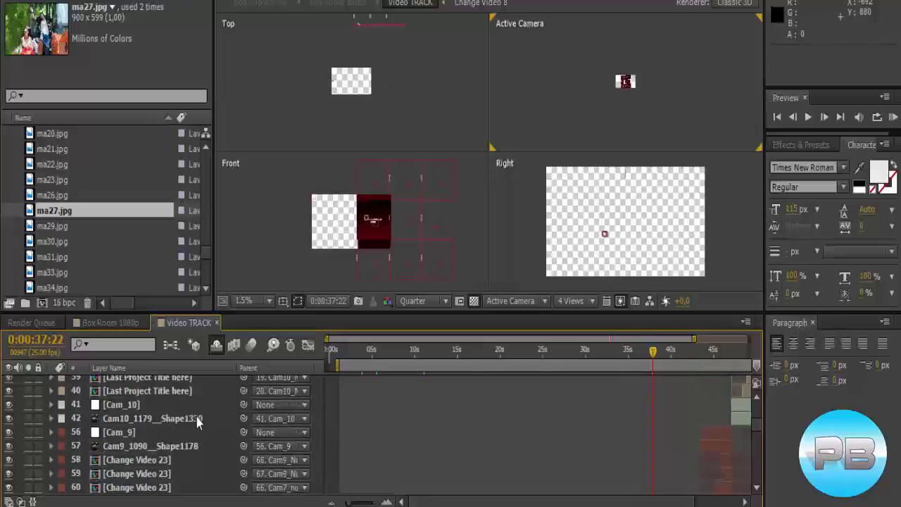
click(169, 460)
scroll(233, 413, up, 2)
scroll(192, 409, up, 1)
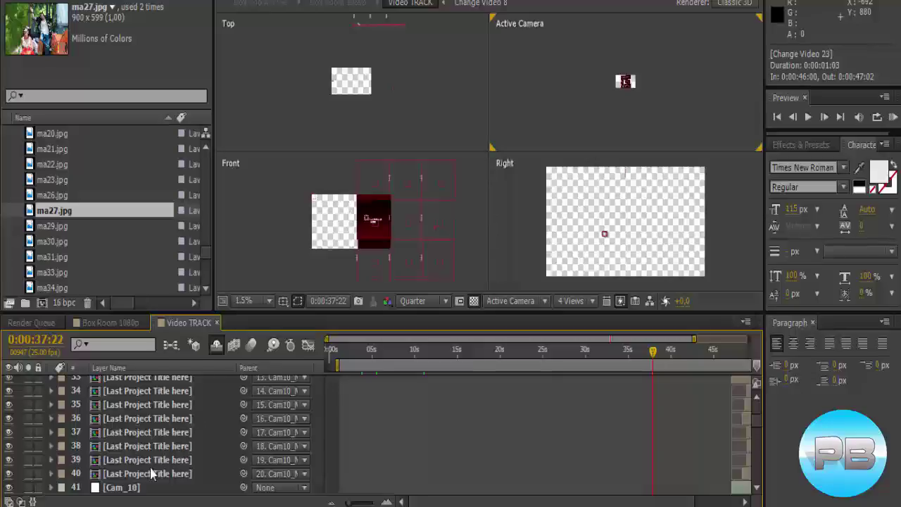
double_click(161, 473)
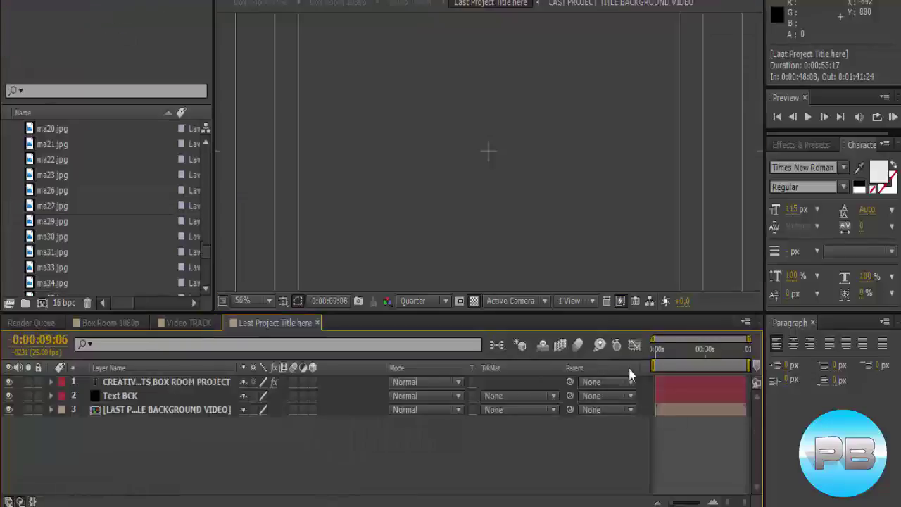
- Replace the BOX ROOM PROJECT title line with 'Photoembranco' and close the Last Project Title here precomp
click(677, 349)
click(143, 411)
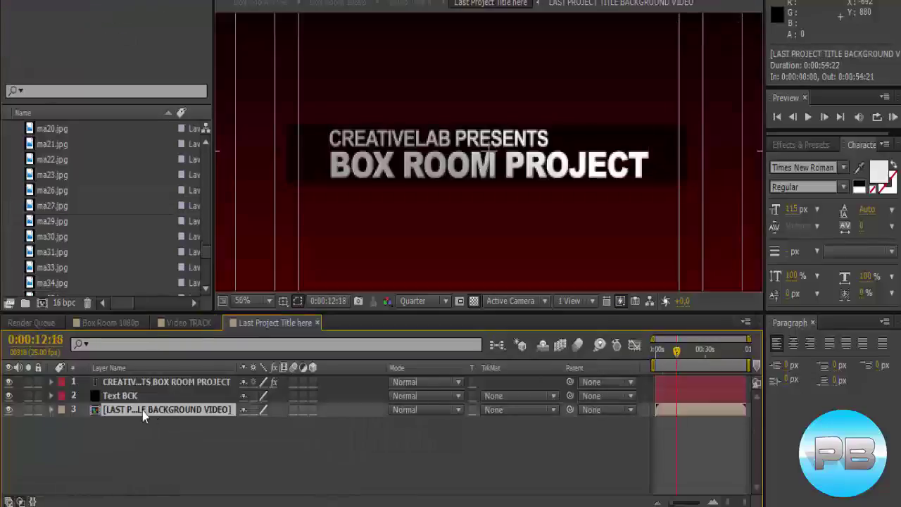
click(400, 187)
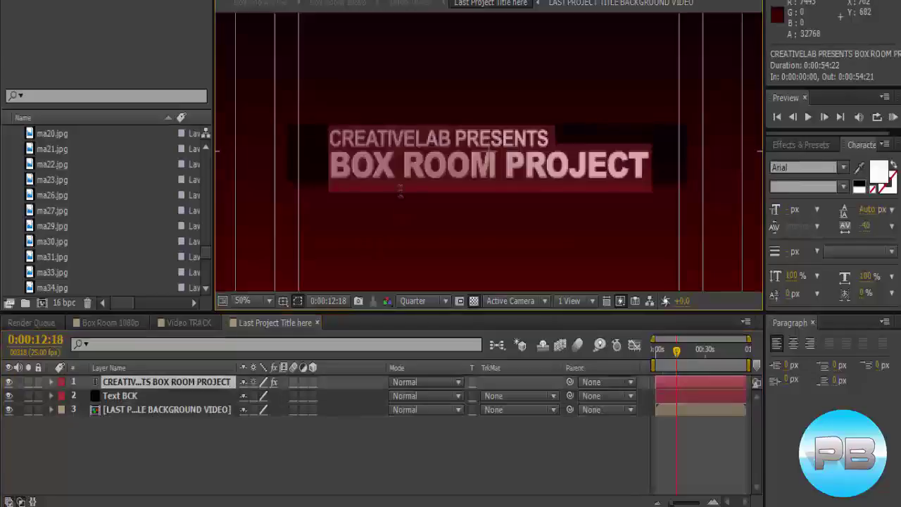
drag(329, 135, 587, 134)
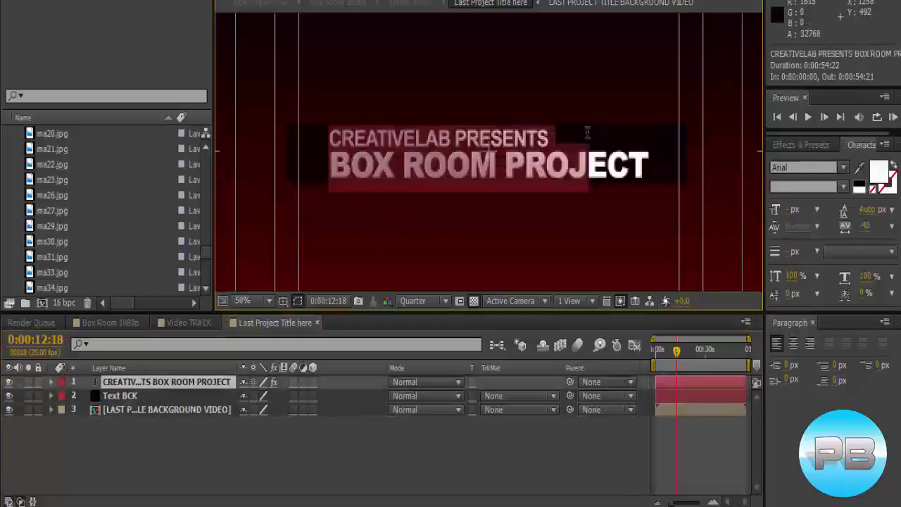
drag(331, 163, 654, 159)
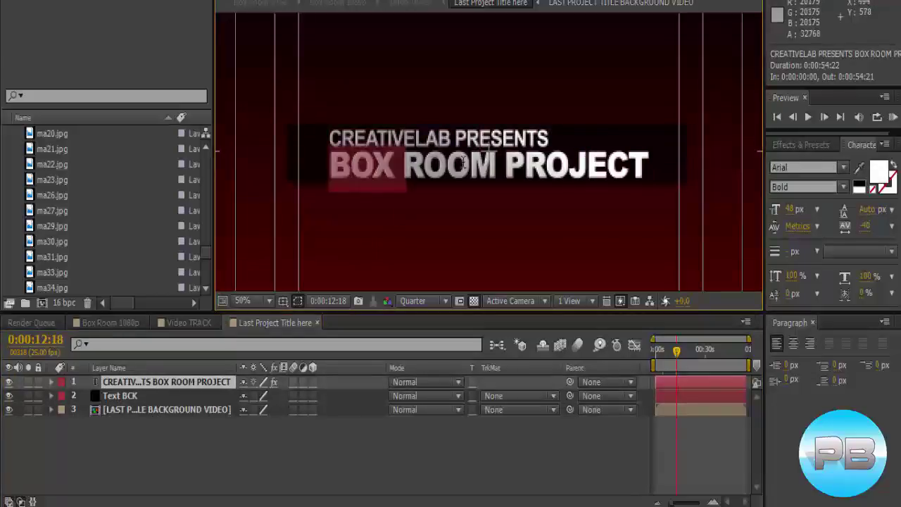
text(Ph)
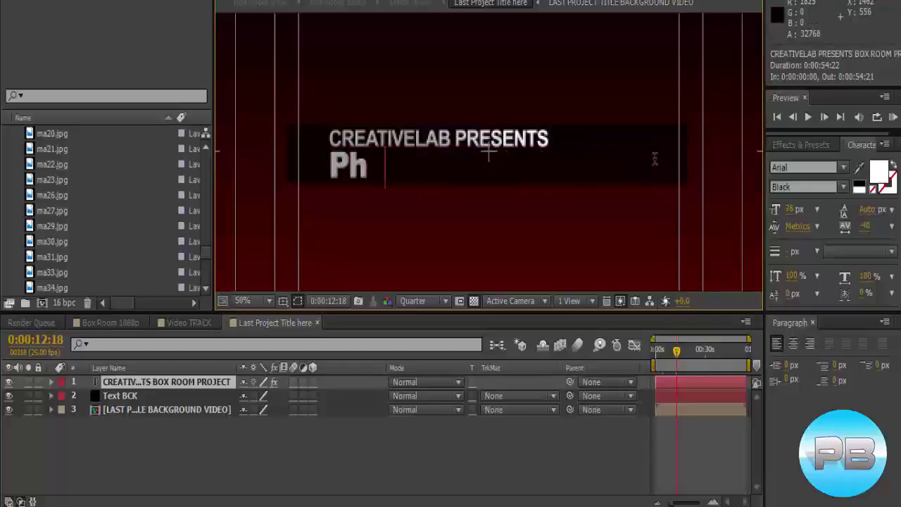
text(otoembra)
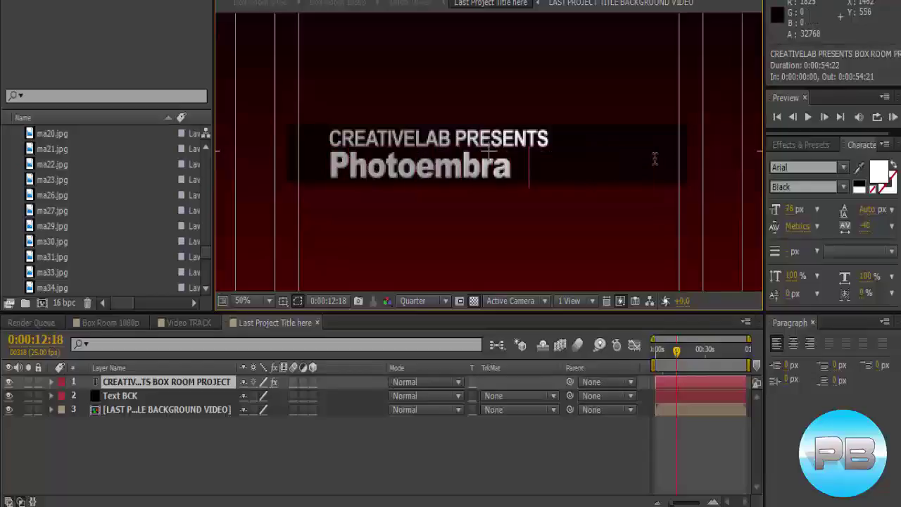
text(nco)
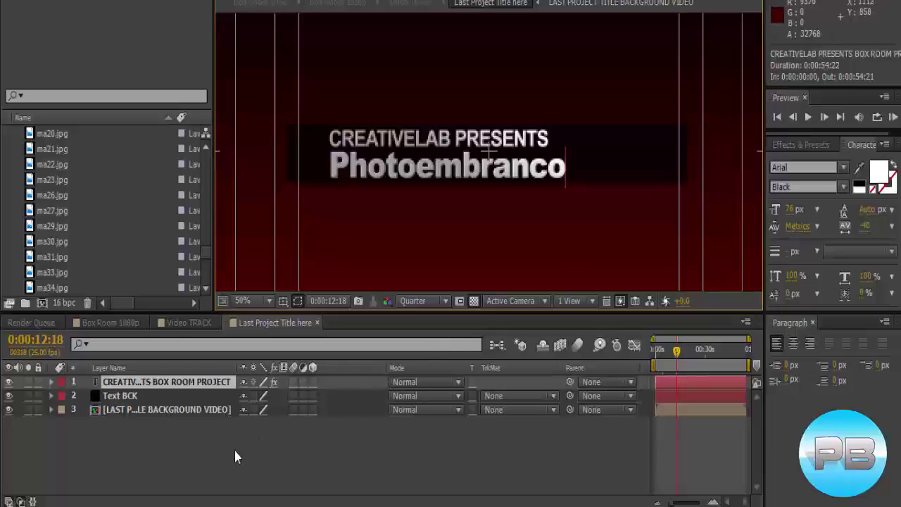
click(235, 456)
click(317, 323)
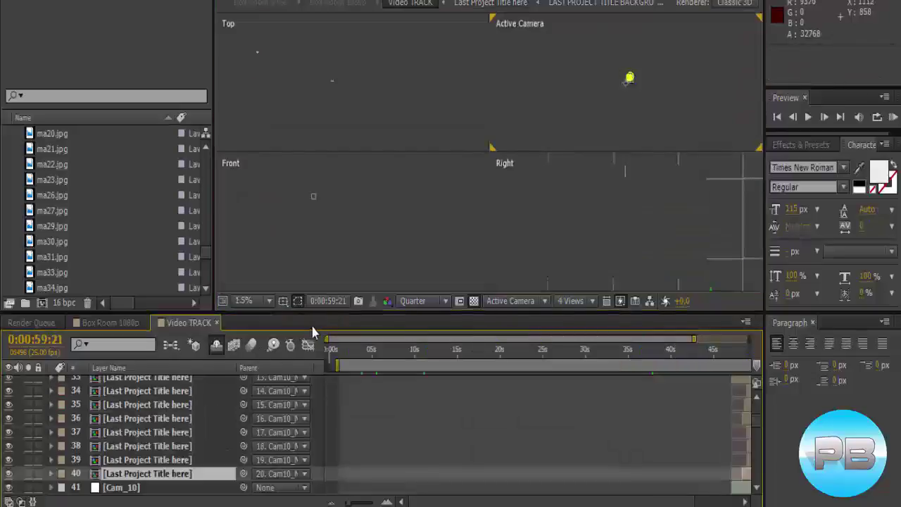
- Close Video TRACK and scrub near the start of Box Room 1080p to preview the Photoembranco title
click(216, 323)
drag(383, 362, 698, 359)
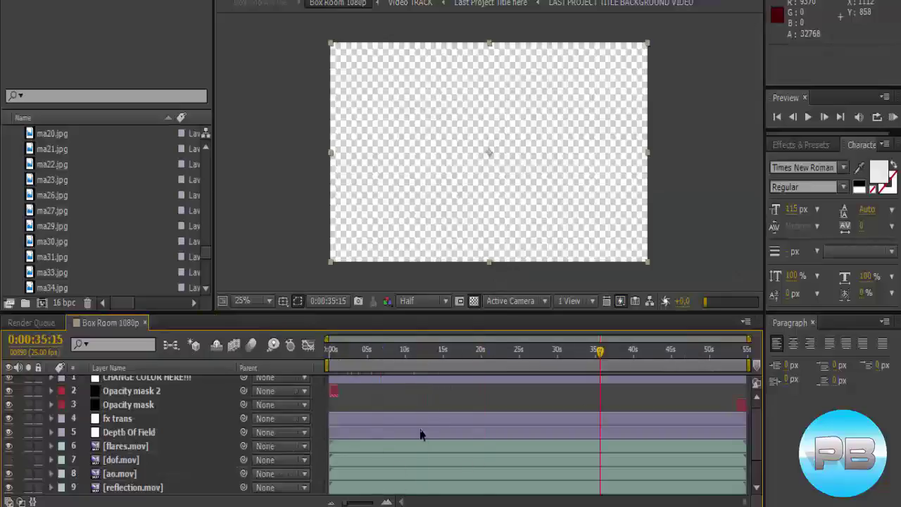
click(352, 366)
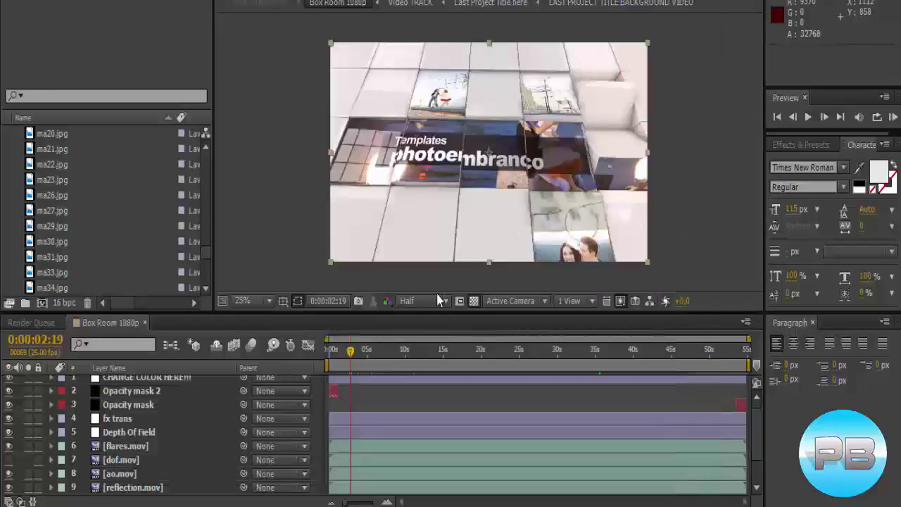
click(350, 359)
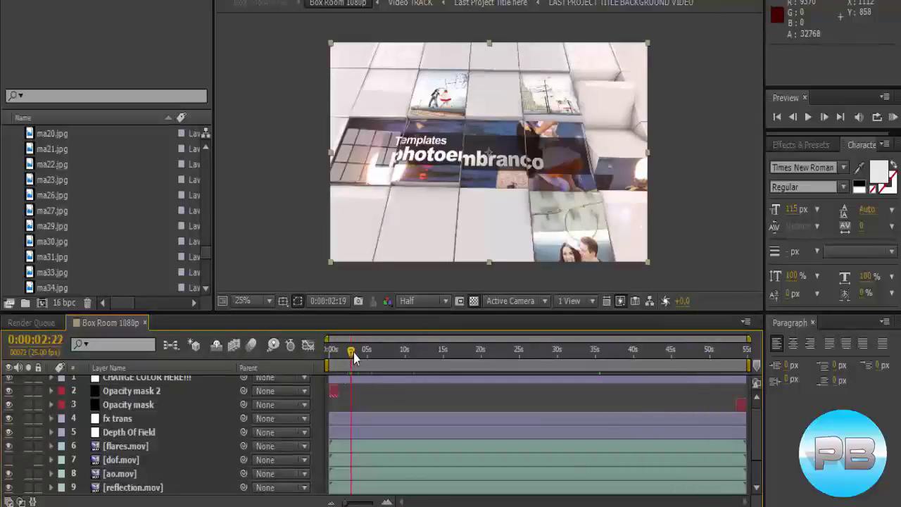
drag(351, 360, 332, 367)
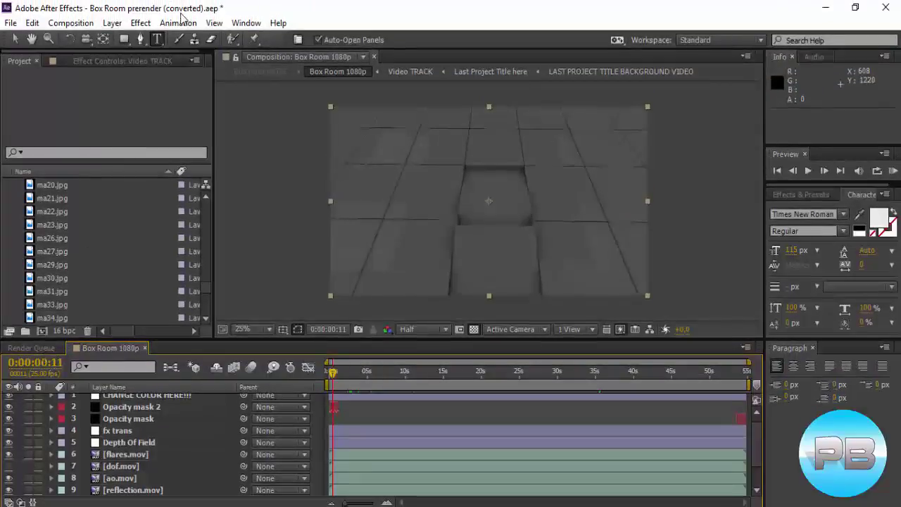
- Add Box Room 1080p to the Render Queue from the Composition menu
click(77, 26)
click(97, 143)
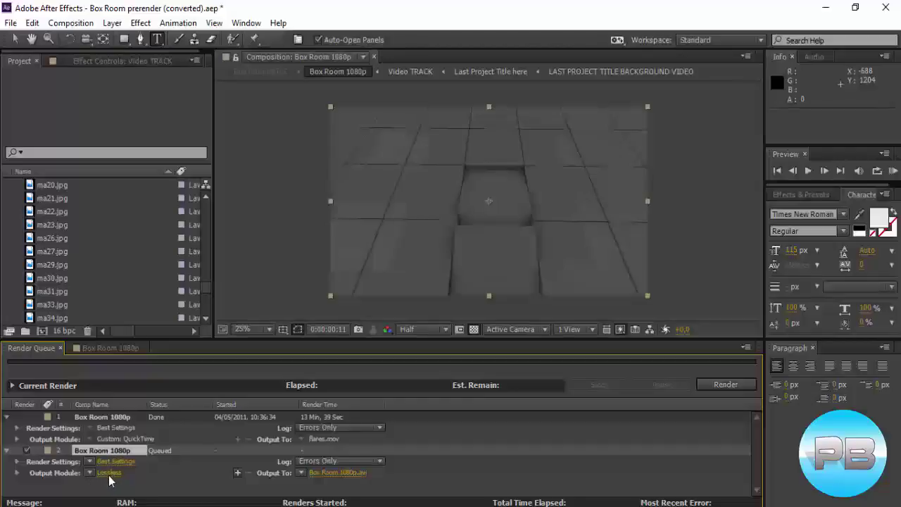
- Set the output module format to QuickTime with resizing off, keeping the full 1920x1080 size
click(109, 472)
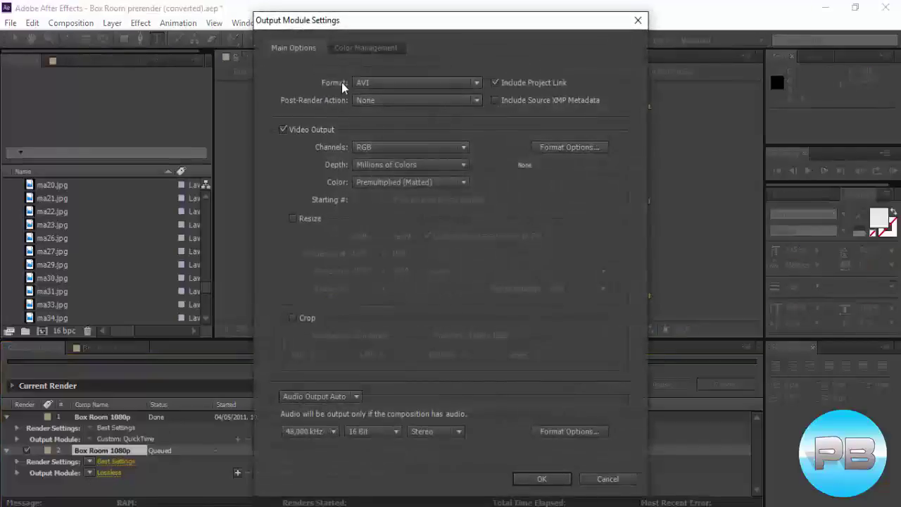
click(473, 85)
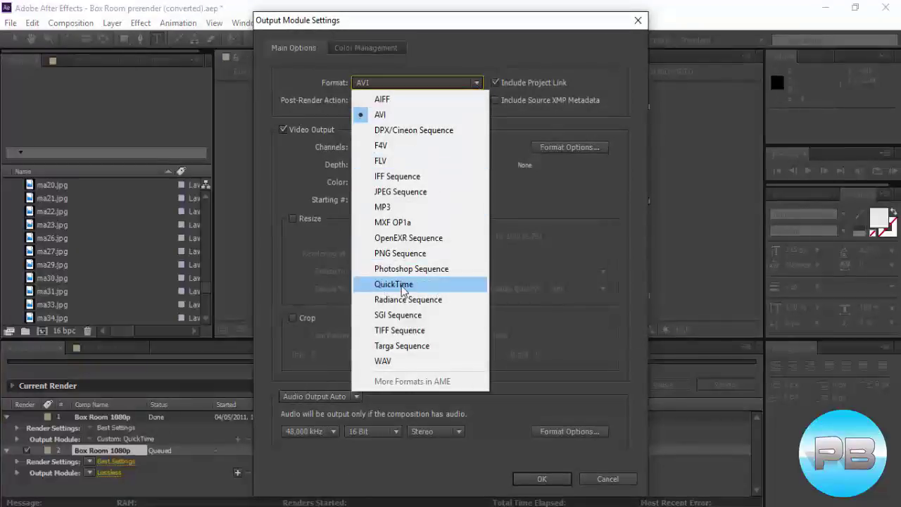
click(401, 285)
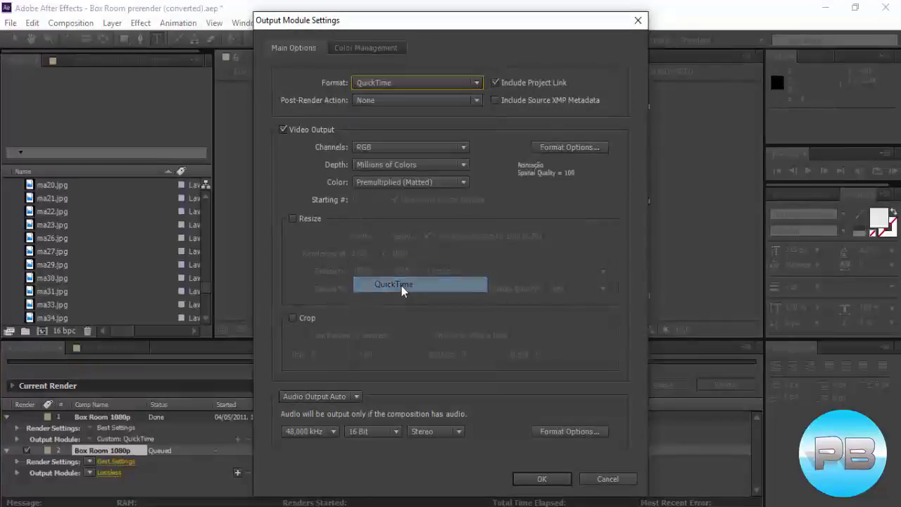
click(292, 219)
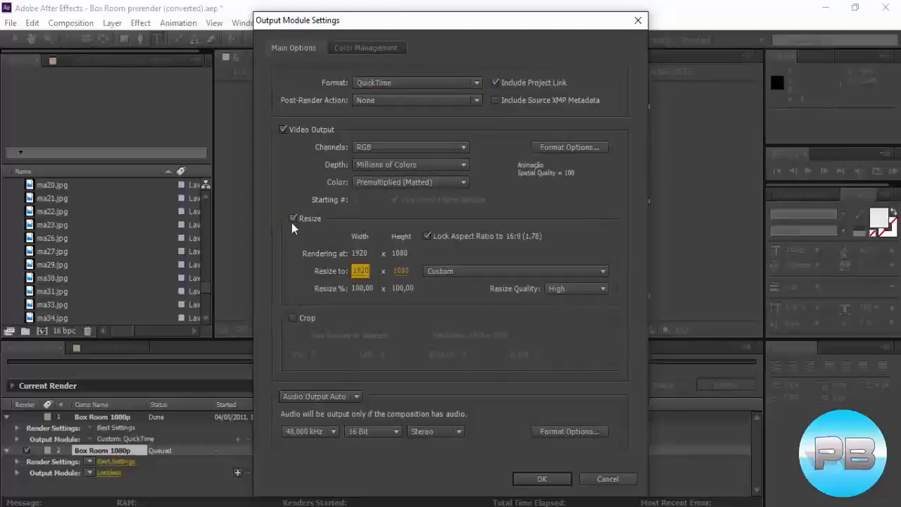
click(354, 271)
click(599, 290)
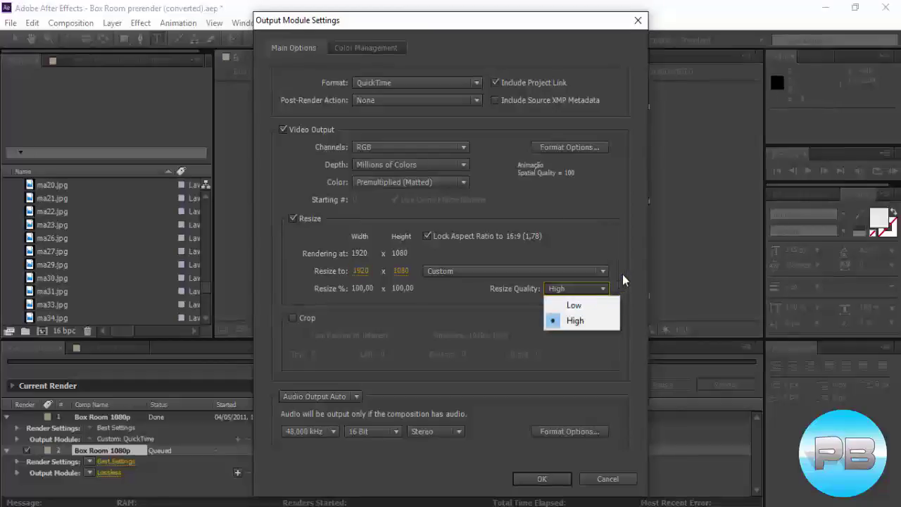
click(605, 273)
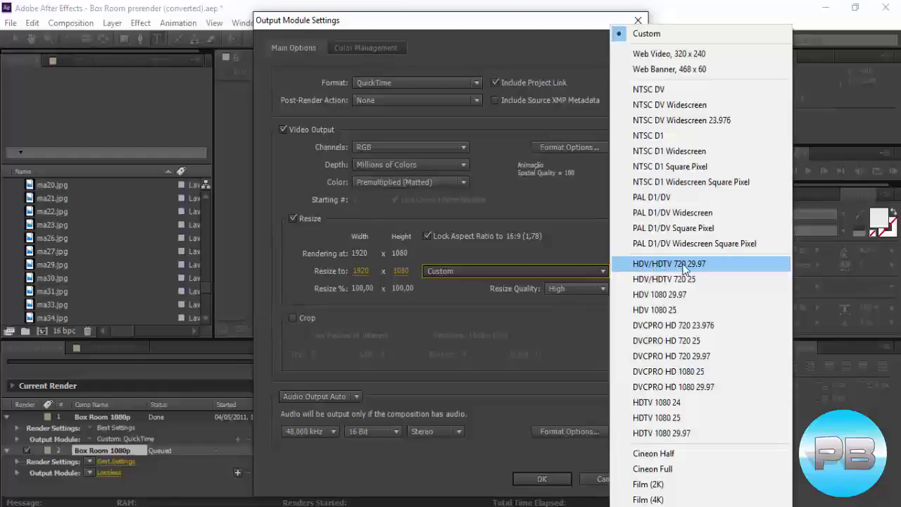
click(715, 272)
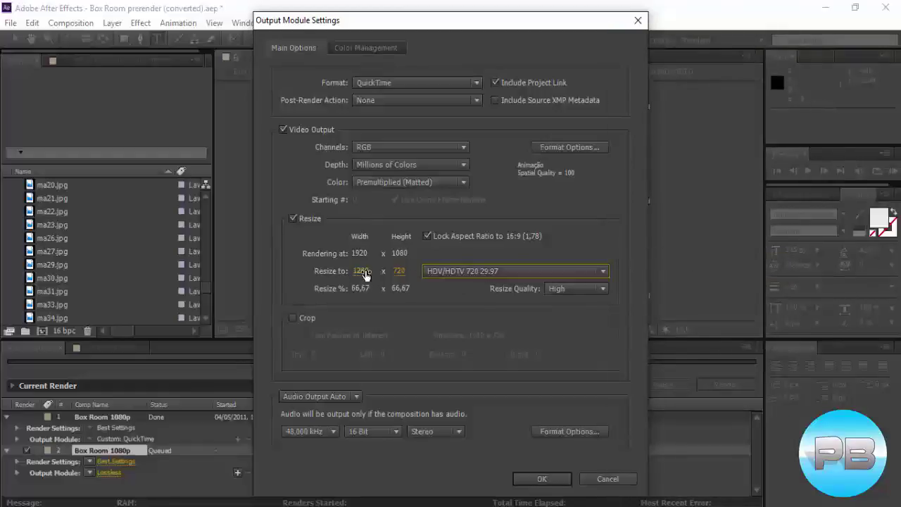
click(603, 272)
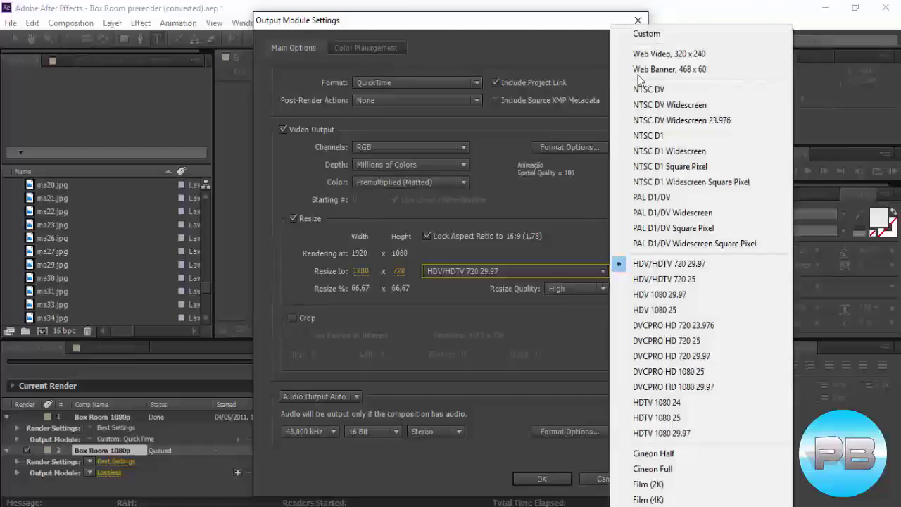
click(642, 35)
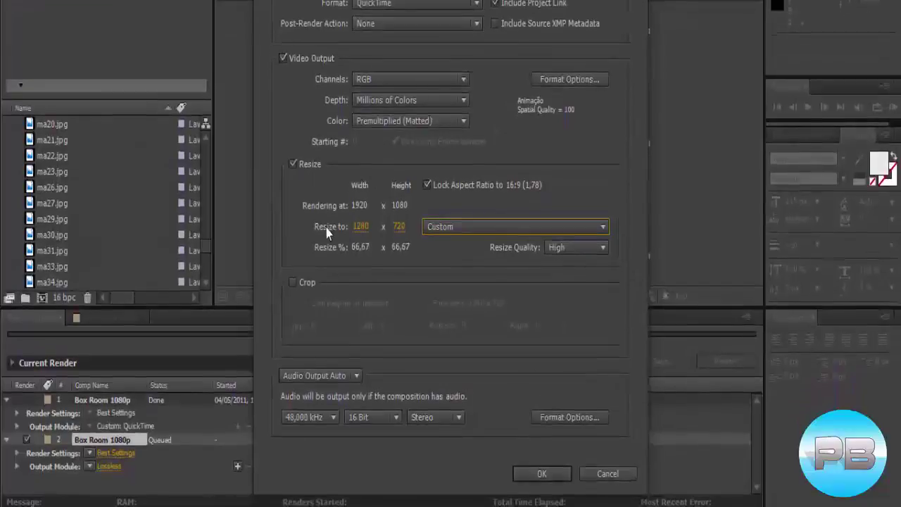
click(292, 164)
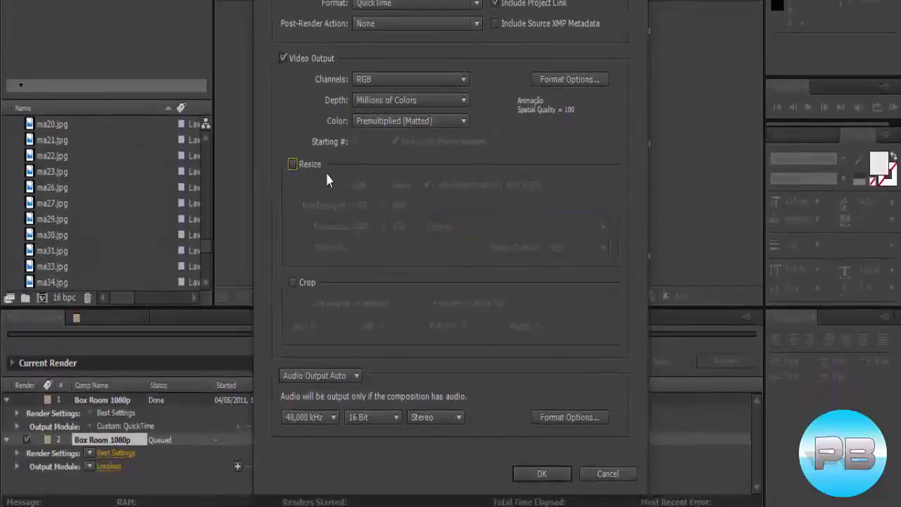
click(541, 473)
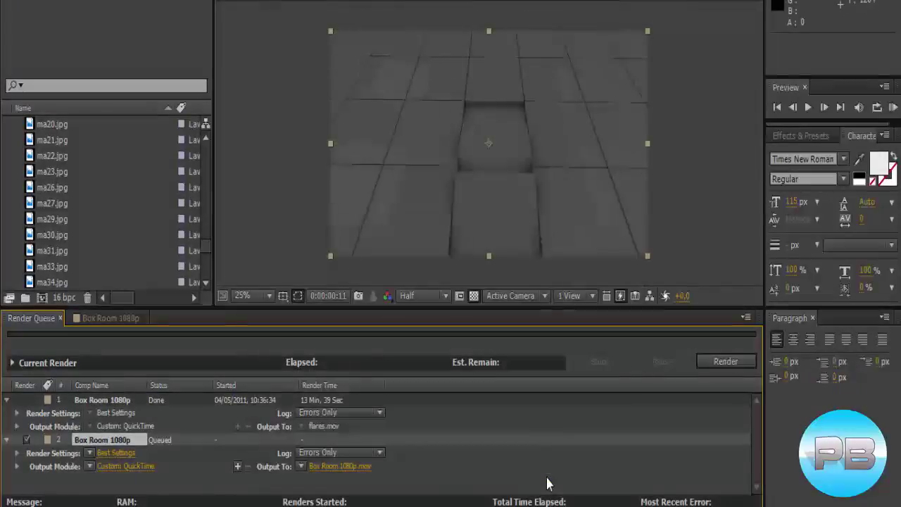
- Save the render output as Box Room 1080p in the Área de Trabalho (desktop) folder
click(332, 467)
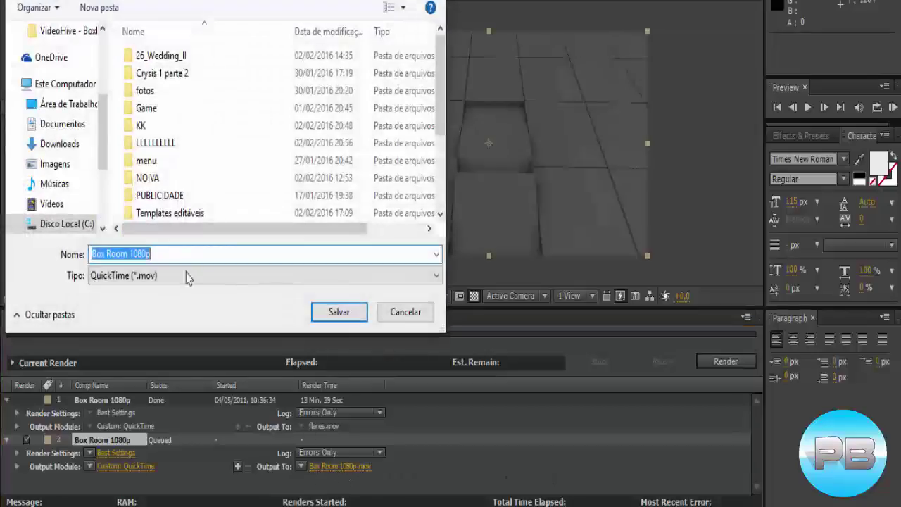
click(76, 84)
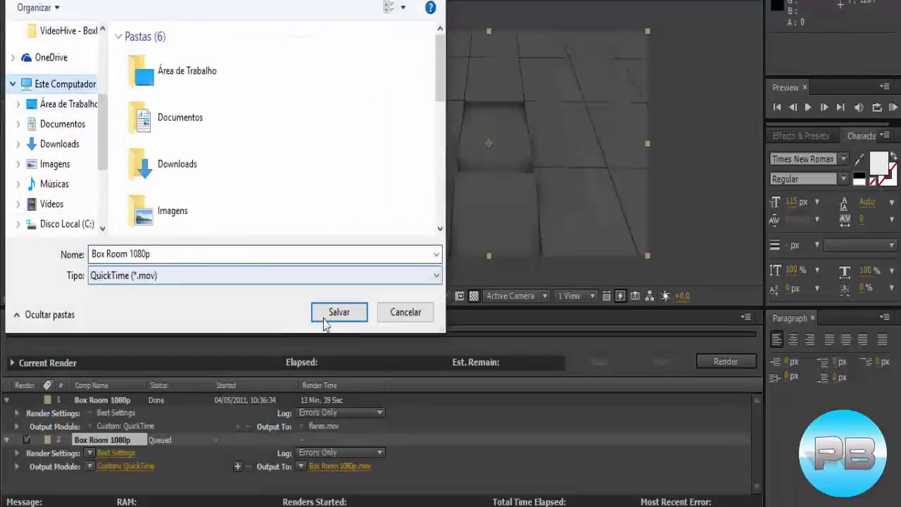
click(74, 105)
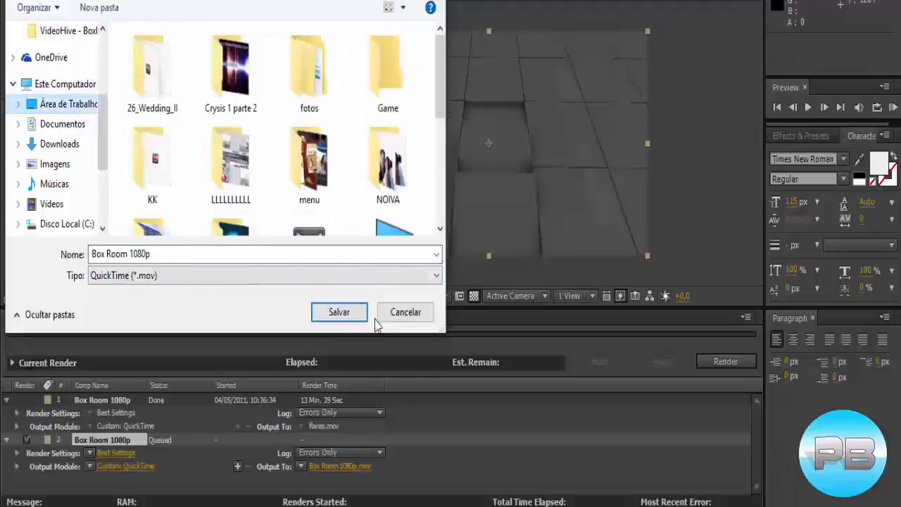
click(336, 314)
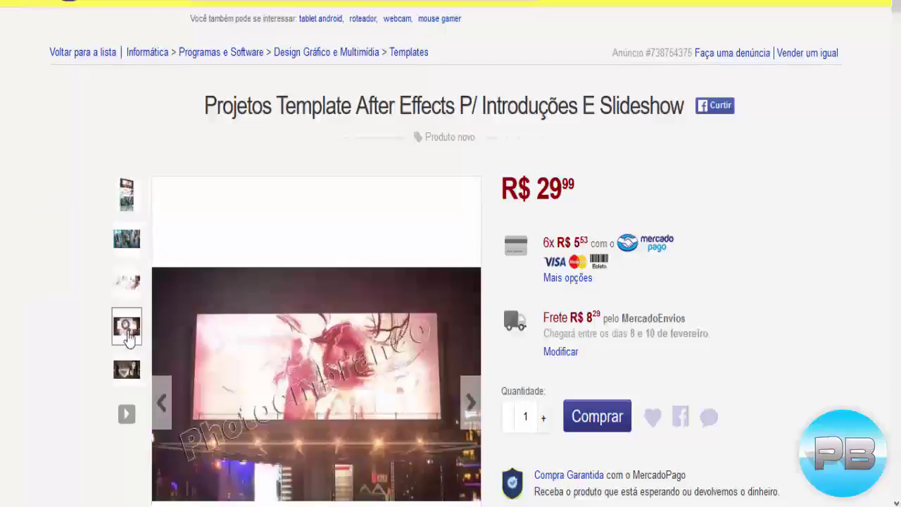
- Scroll the Mercado Livre template listing and show its first preview image
scroll(341, 340, down, 2)
scroll(340, 340, down, 2)
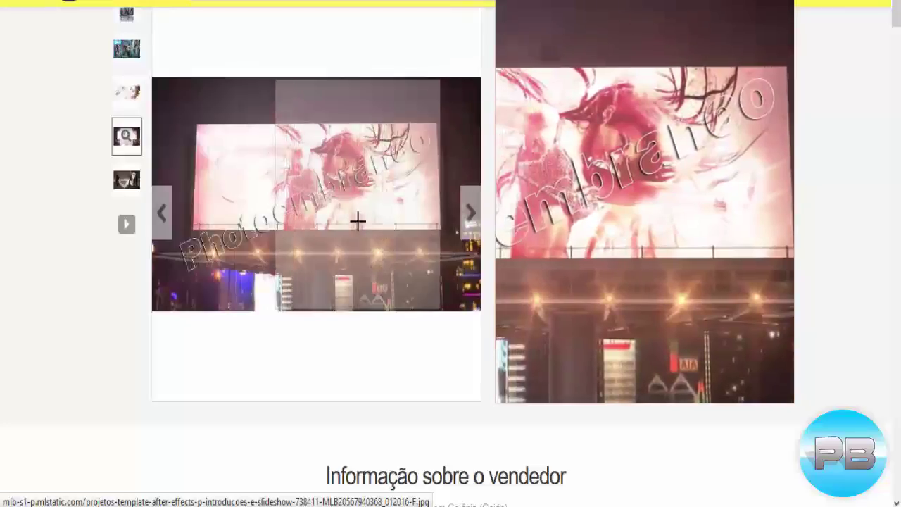
scroll(10, 343, up, 4)
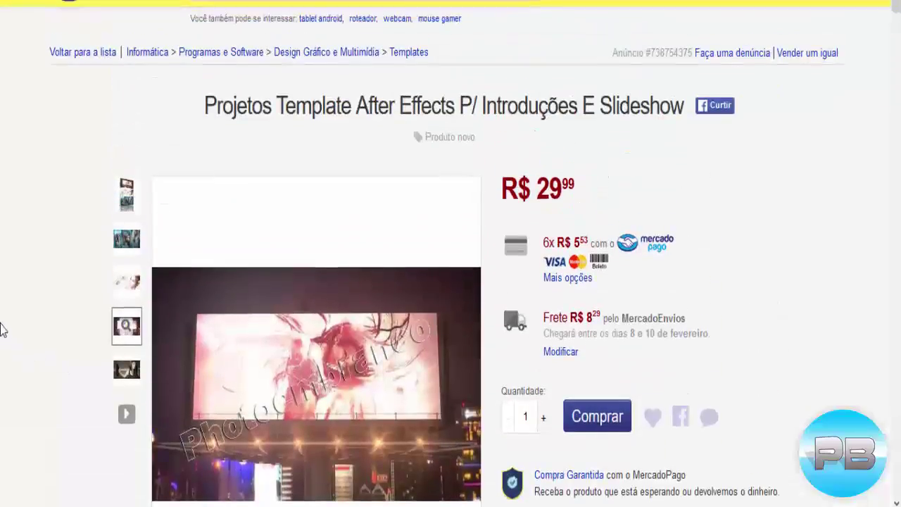
click(121, 199)
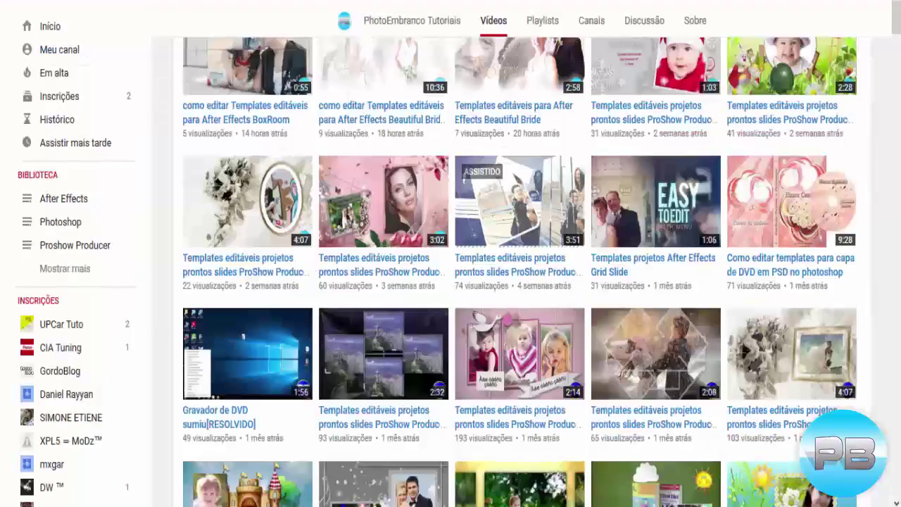
- Scroll through the YouTube channel's videos, then bring up the finished slideshow in the media player
scroll(457, 253, up, 2)
scroll(486, 227, up, 3)
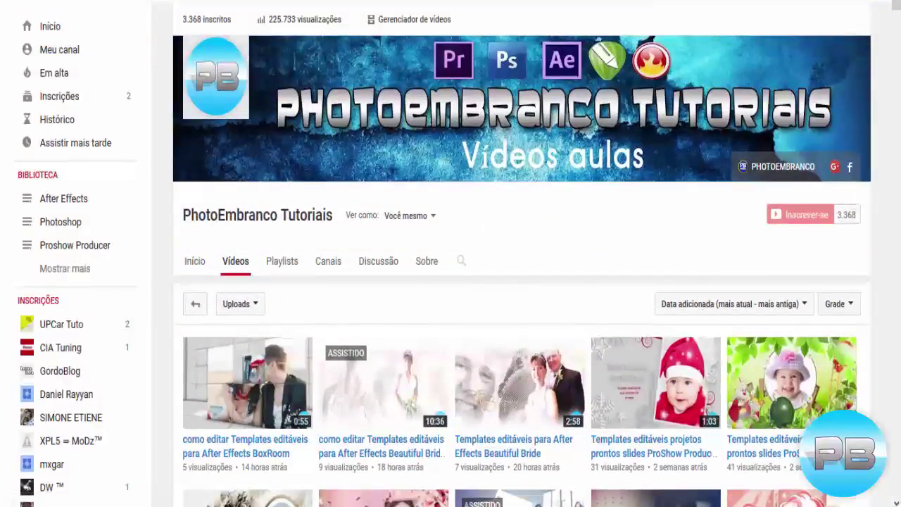
scroll(534, 227, up, 3)
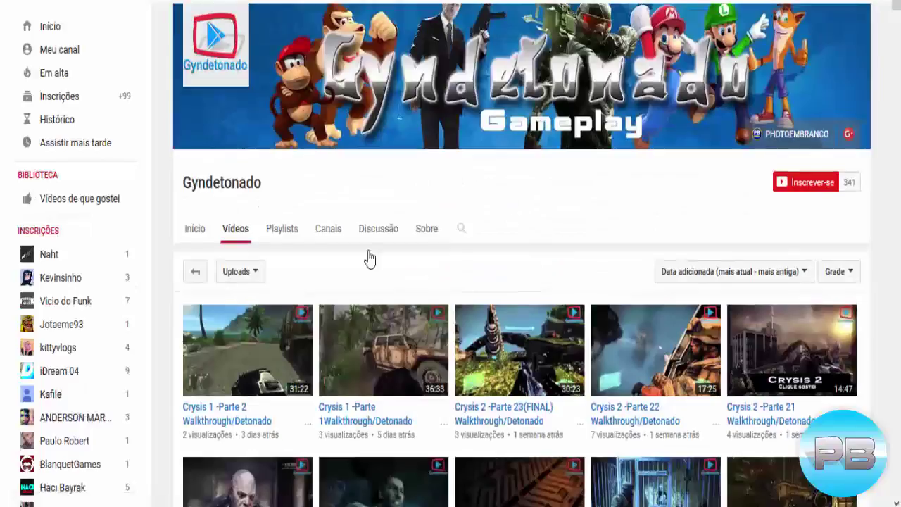
click(313, 499)
- Resume playback of the 30-second Box Room slideshow and watch it full screen
click(395, 469)
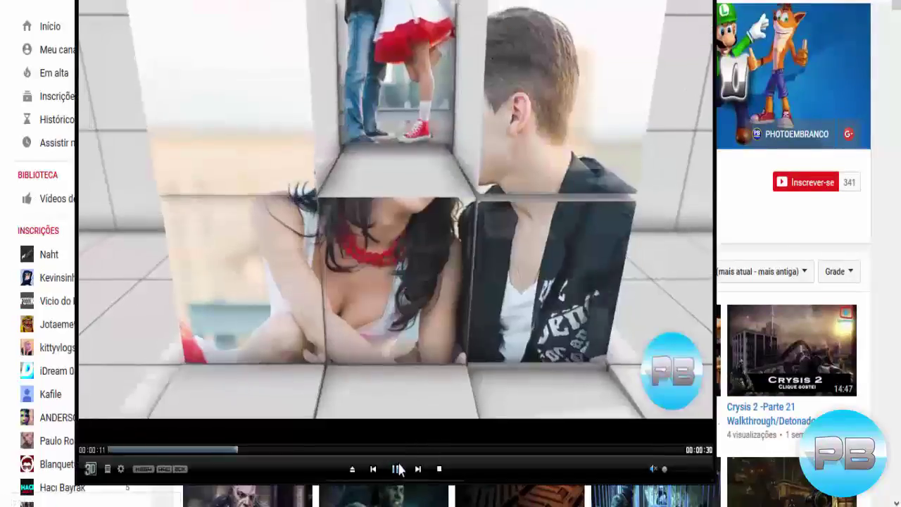
key(Return)
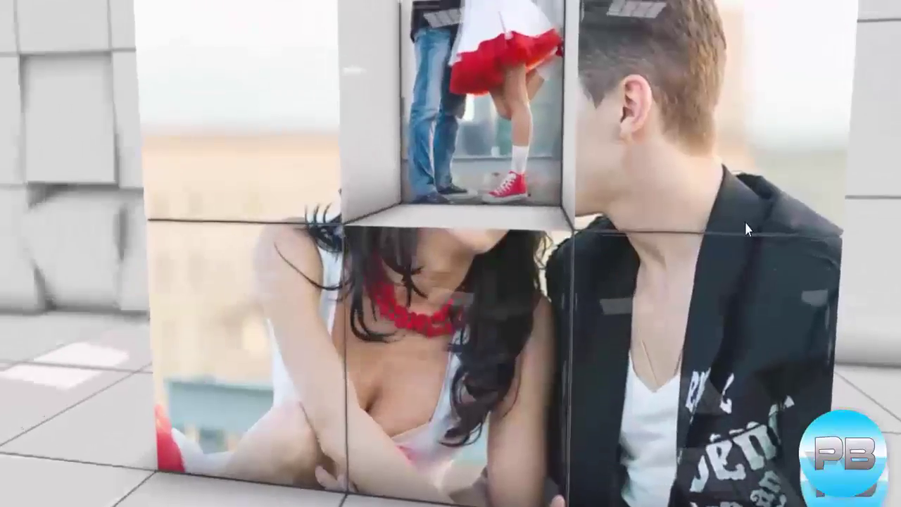